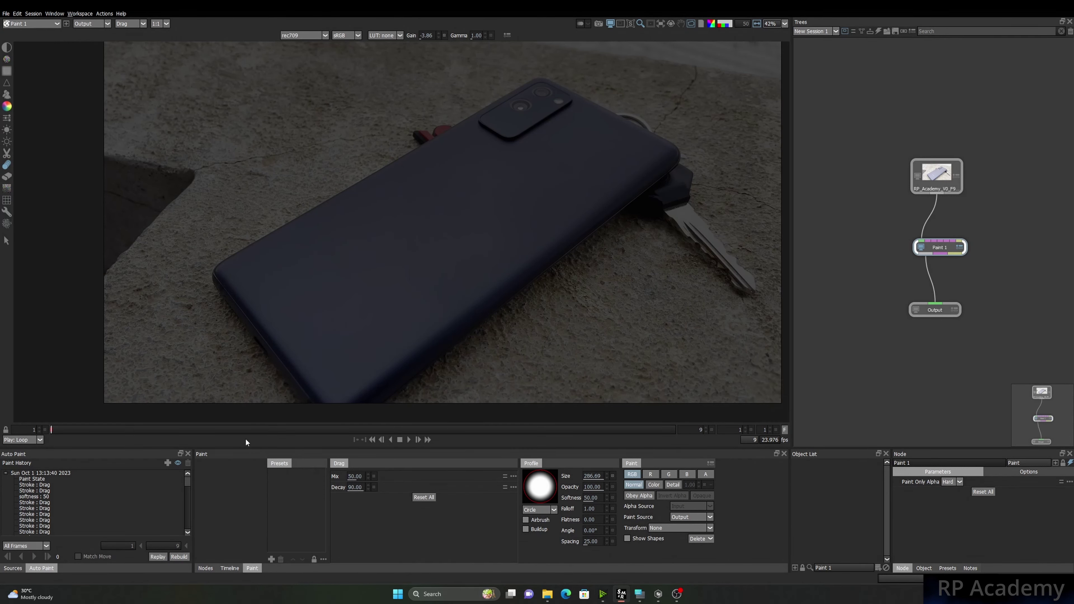
mouse_move(246, 440)
left_mouse_down()
mouse_move(663, 558)
mouse_move(792, 573)
left_mouse_up()
left_click_drag(619, 489, 626, 482)
left_click_drag(623, 495, 620, 529)
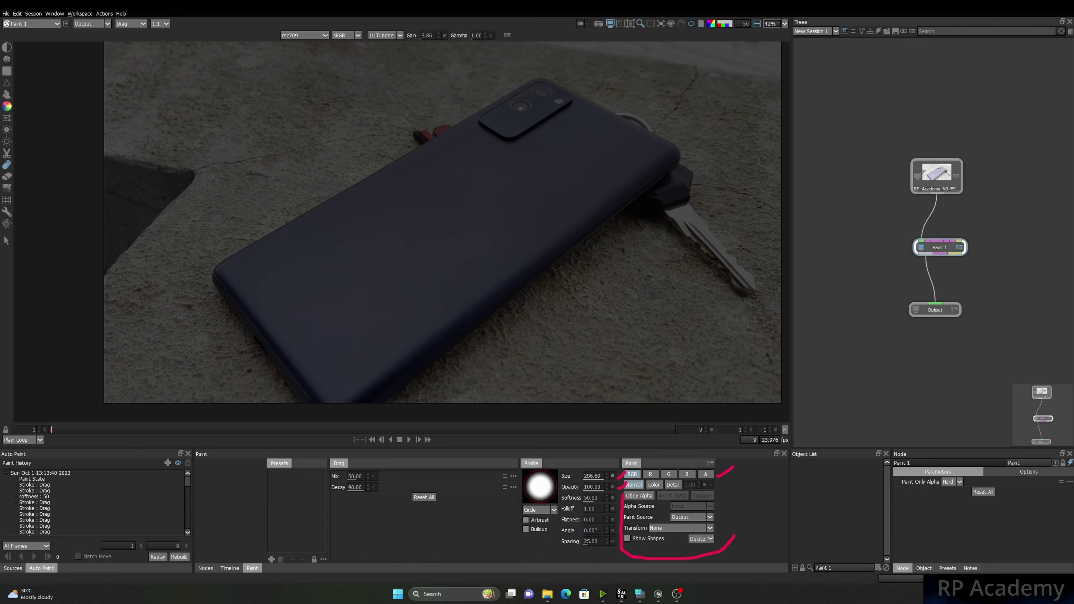
left_click_drag(718, 487, 632, 485)
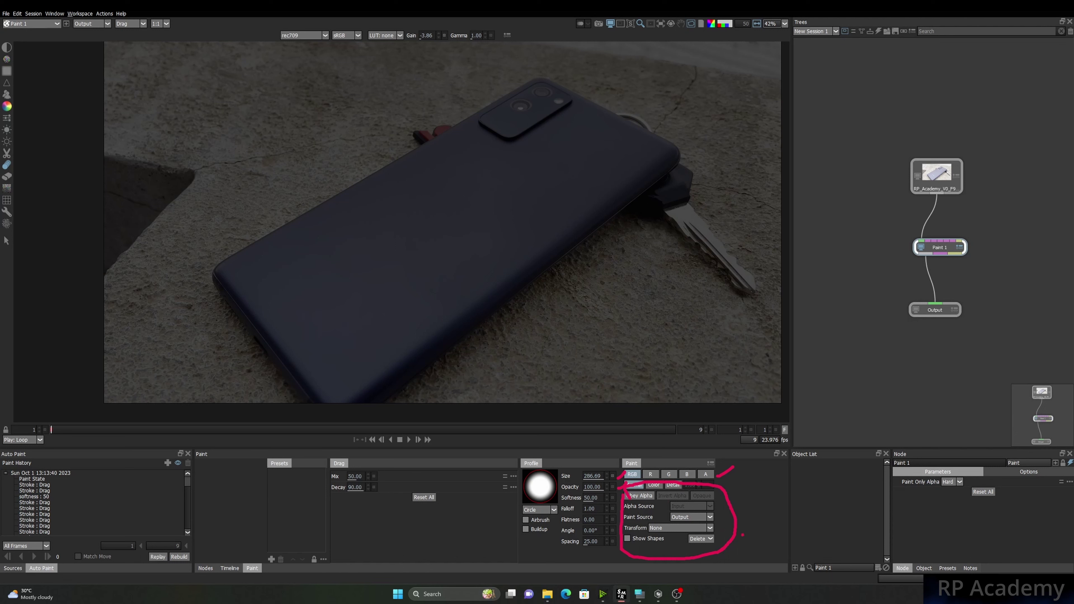
mouse_move(573, 478)
left_mouse_down()
mouse_move(559, 483)
mouse_move(576, 485)
left_mouse_up()
left_click_drag(520, 505, 546, 519)
left_click_drag(544, 470, 518, 496)
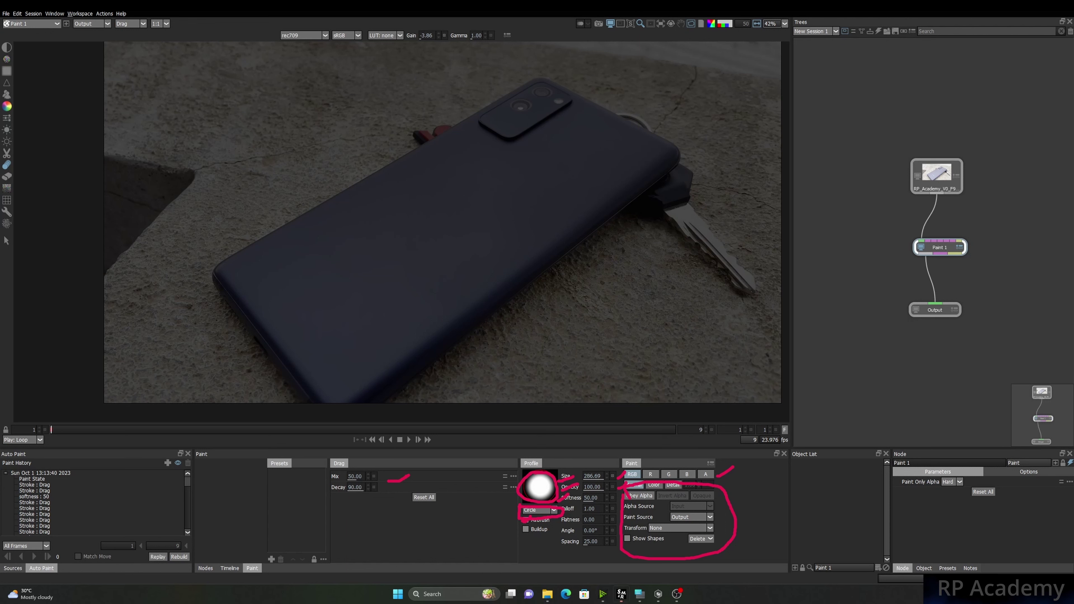
left_click_drag(383, 490, 402, 485)
key("Escape")
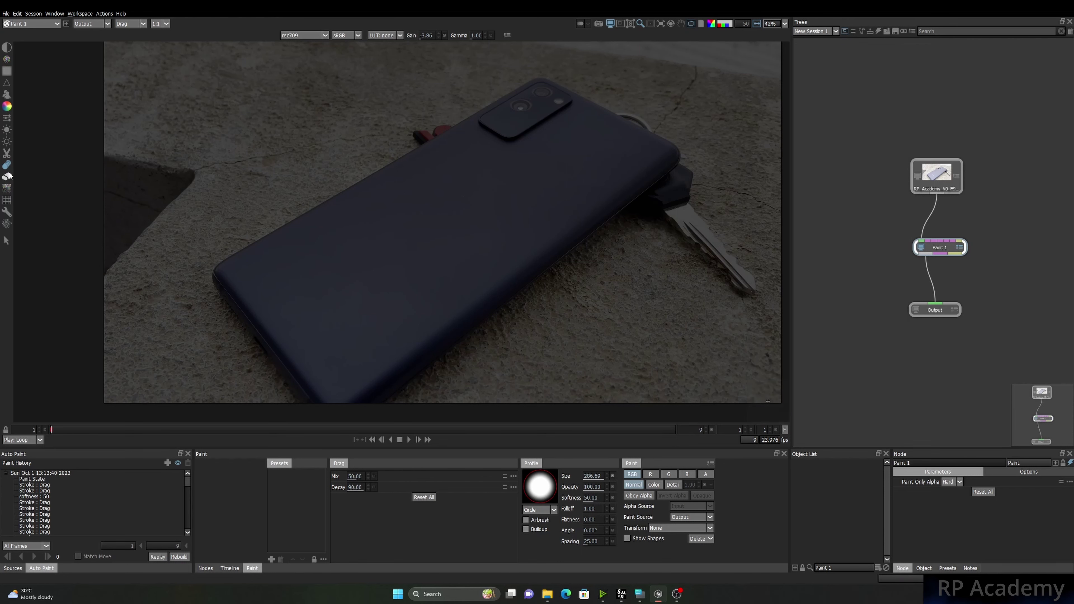
left_click_drag(368, 277, 375, 208)
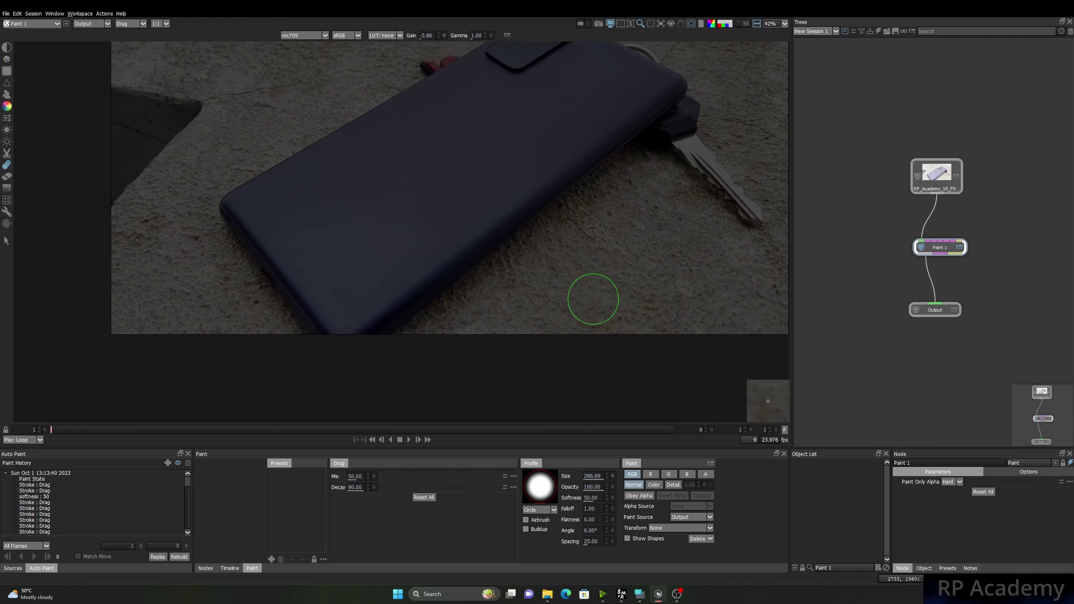
left_click(650, 474)
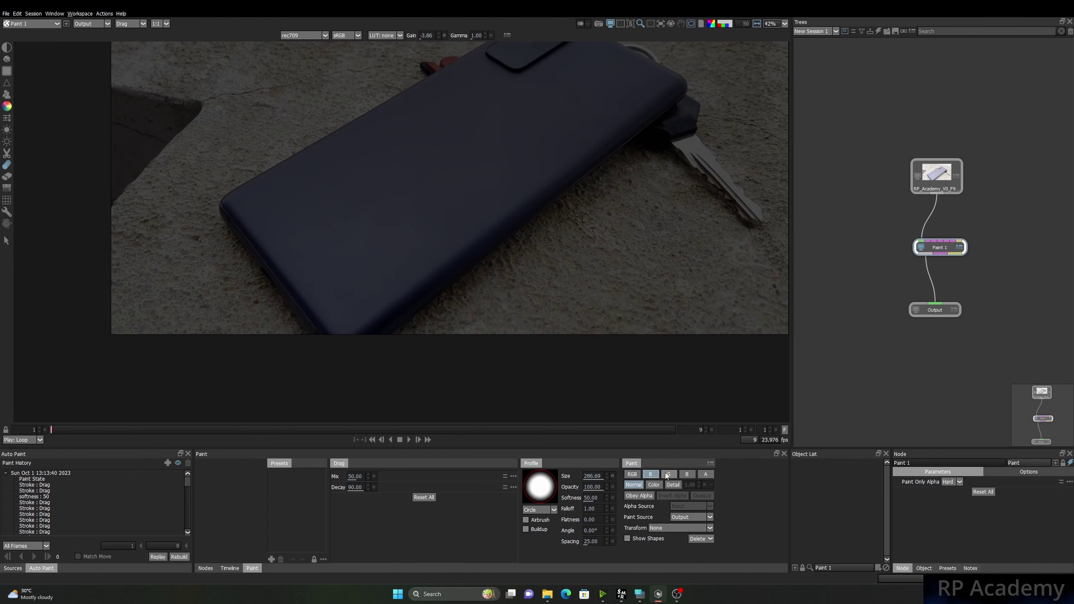
left_click(687, 474)
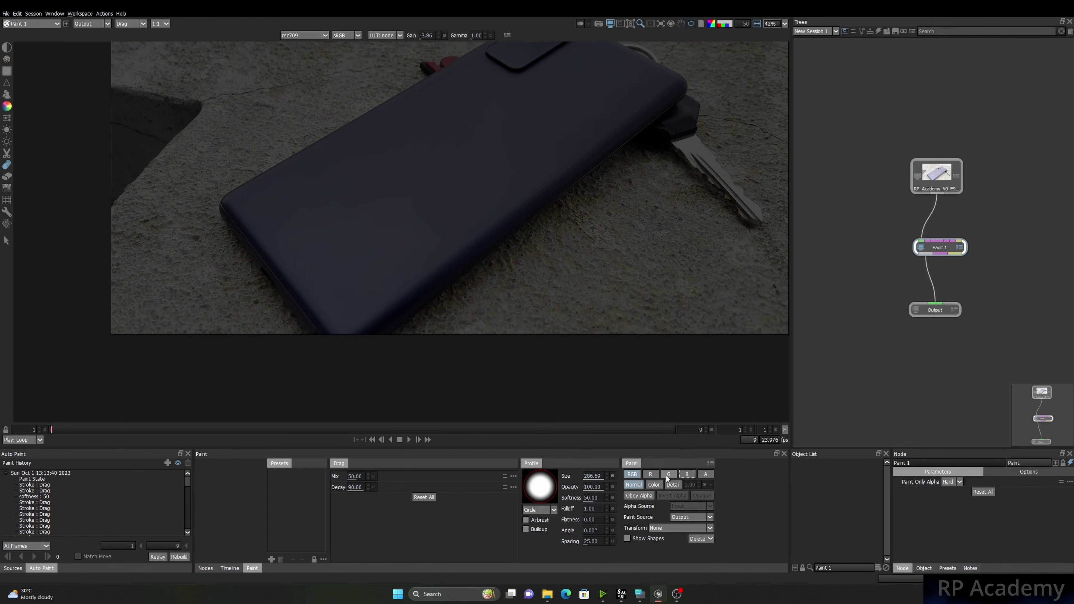
left_click(635, 486)
left_click_drag(354, 130, 342, 154)
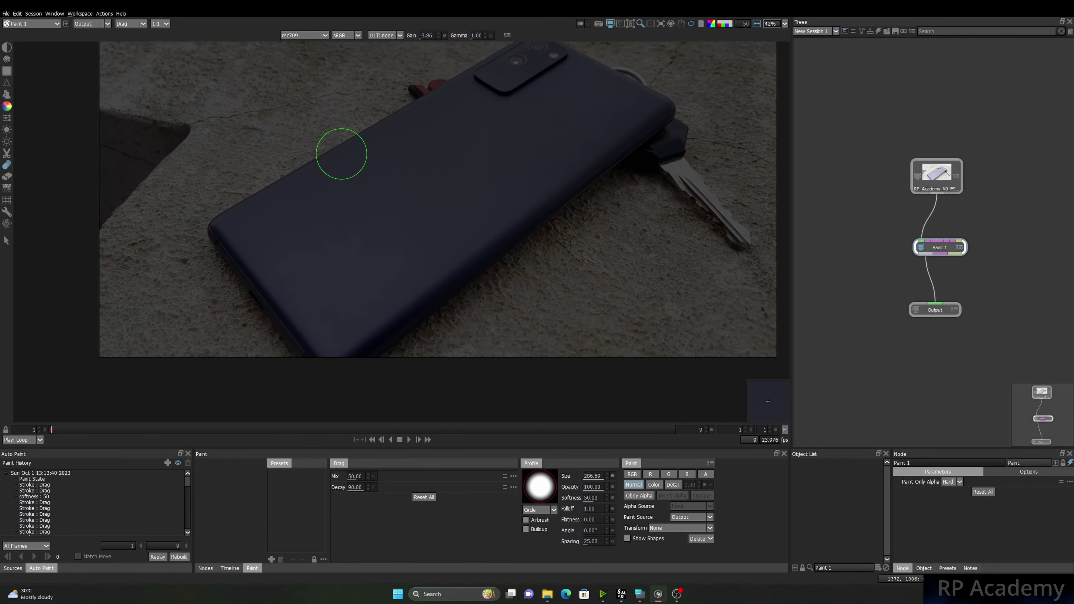
Undo the earlier paint strokes that cover the SAMSUNG logo on the phone's back.
scroll(342, 153, "up", 2)
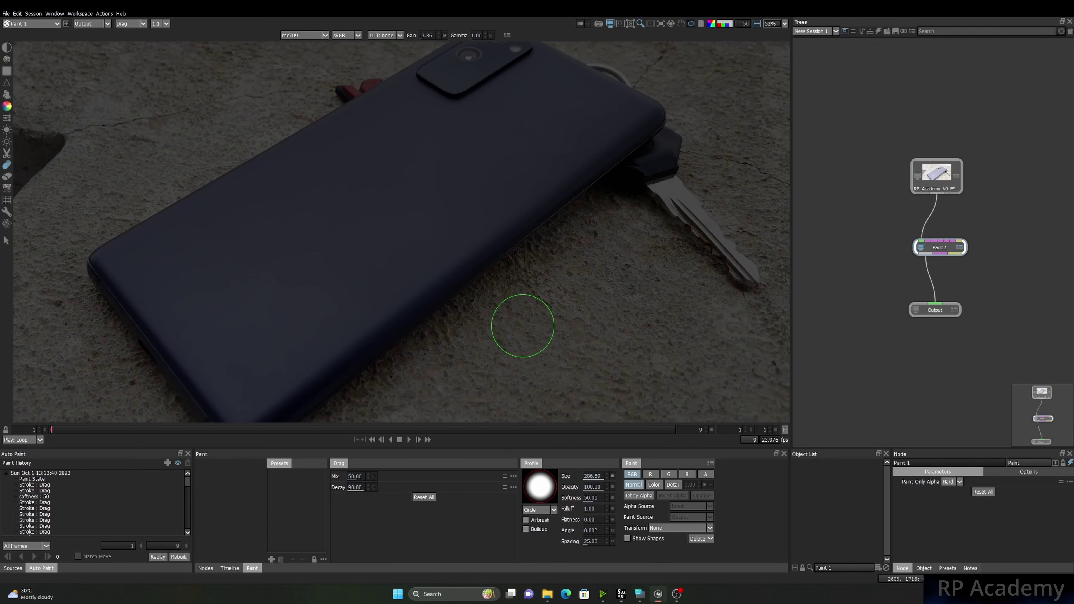
left_click_drag(326, 202, 382, 187)
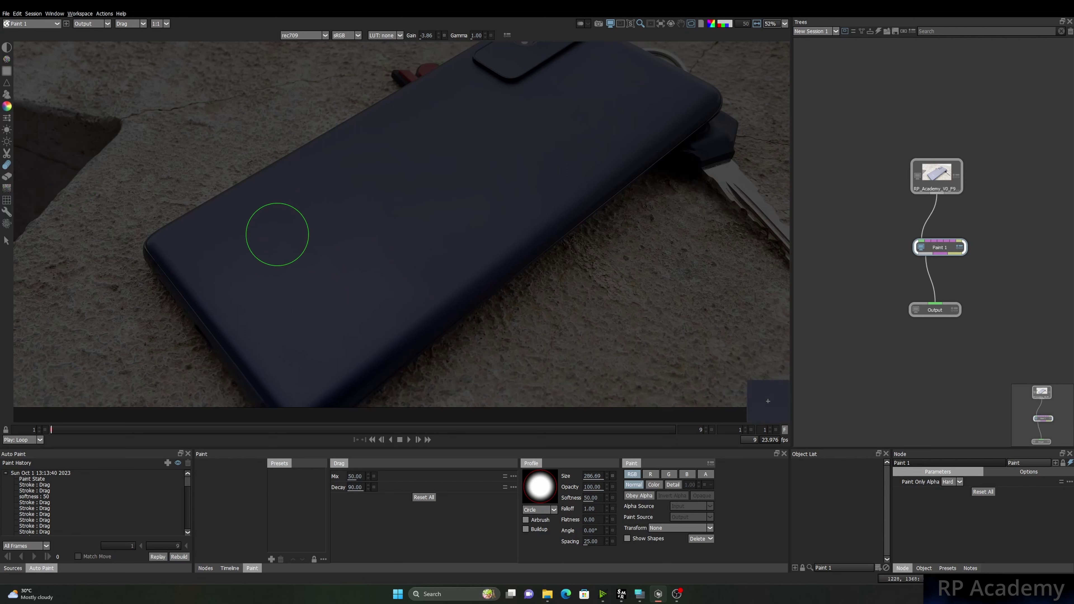
key("ctrl+z")
key("ctrl+z")
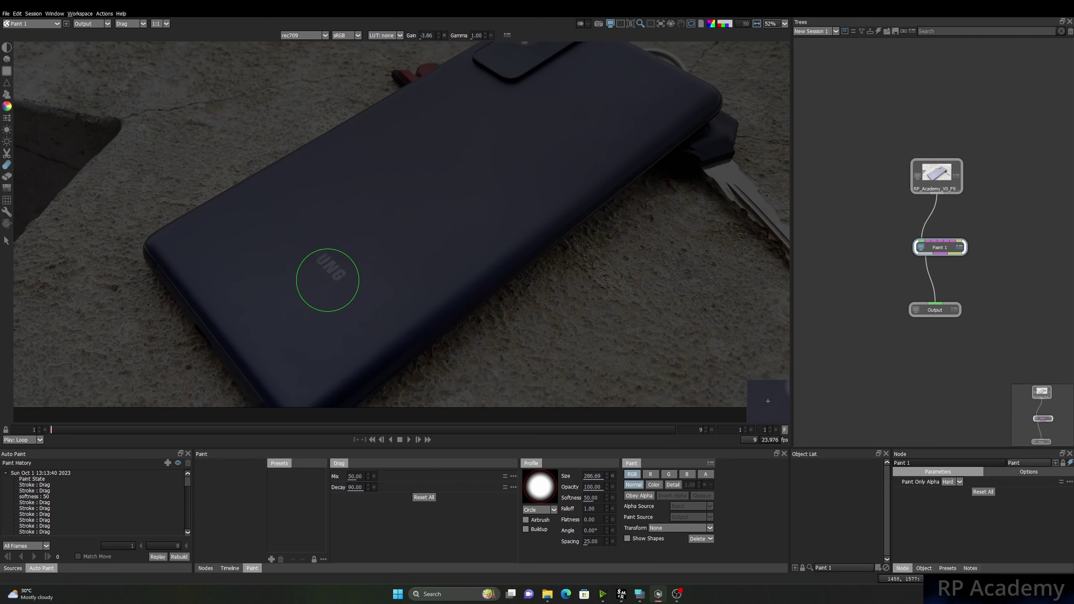
mouse_move(328, 280)
left_mouse_down()
mouse_move(280, 306)
mouse_move(391, 240)
mouse_move(397, 219)
mouse_move(253, 288)
mouse_move(335, 217)
mouse_move(268, 219)
mouse_move(328, 281)
mouse_move(345, 282)
mouse_move(338, 237)
mouse_move(277, 226)
left_mouse_up()
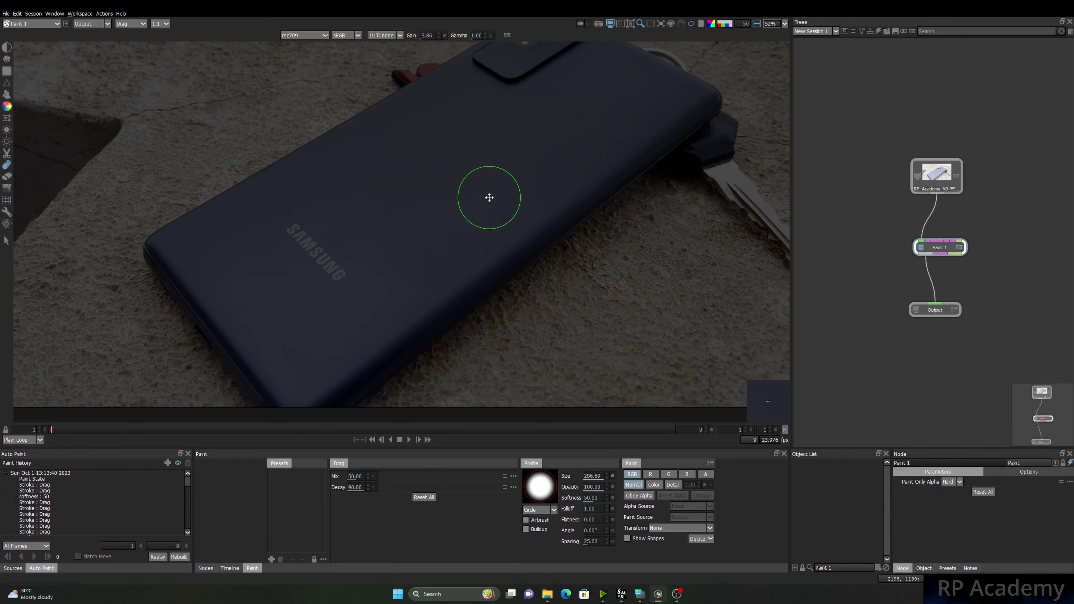
Set the viewer gain to -2.20 and enlarge the Drag brush to size 394.69.
scroll(322, 254, "down", 5)
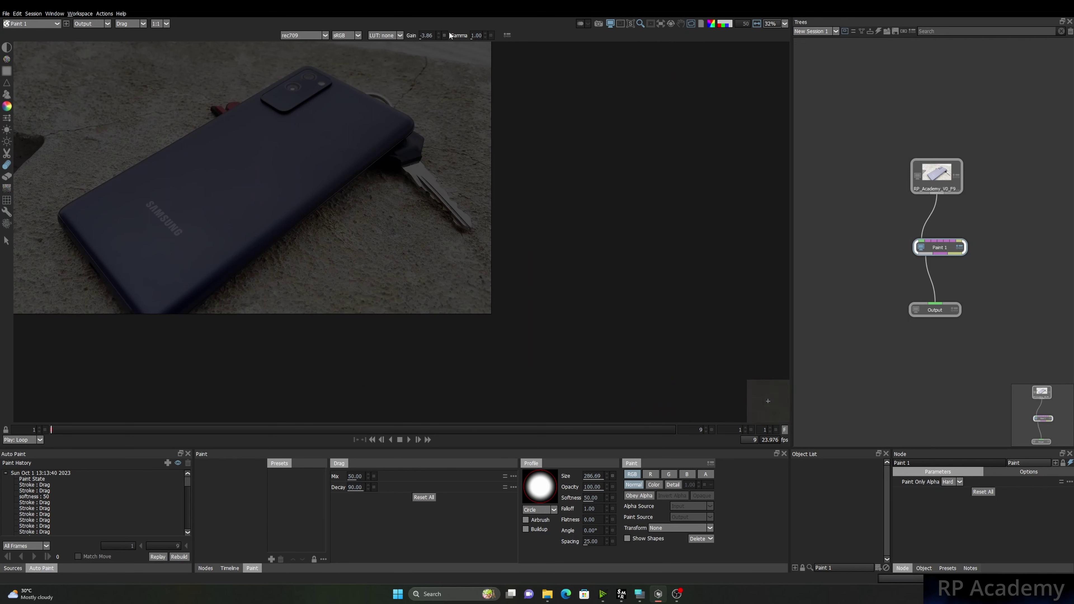
left_click_drag(429, 35, 439, 35)
scroll(402, 195, "up", 8)
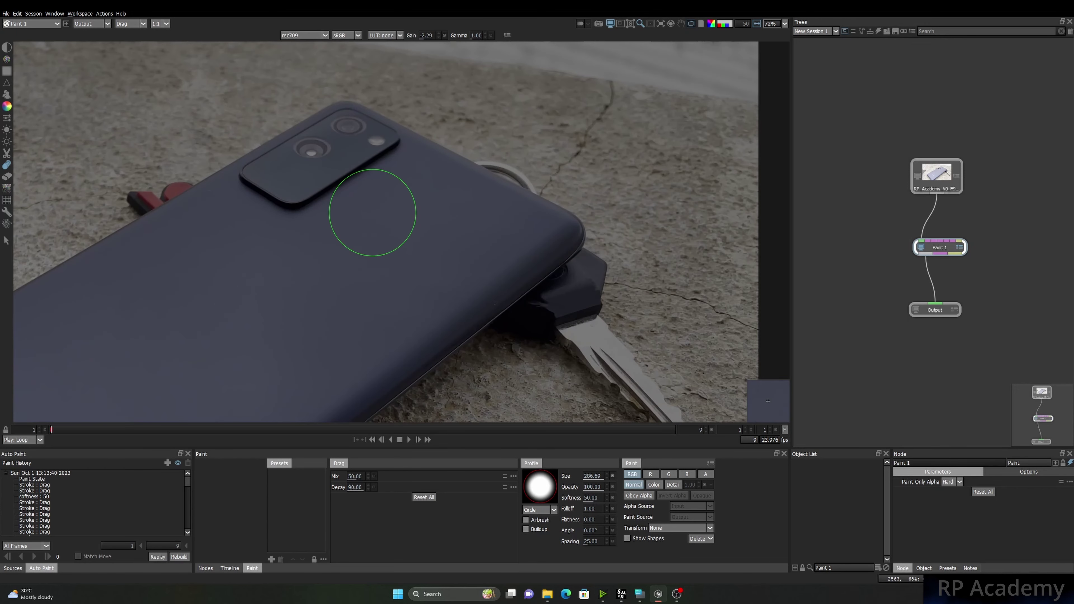
left_click_drag(390, 238, 420, 220)
scroll(412, 99, "down", 8)
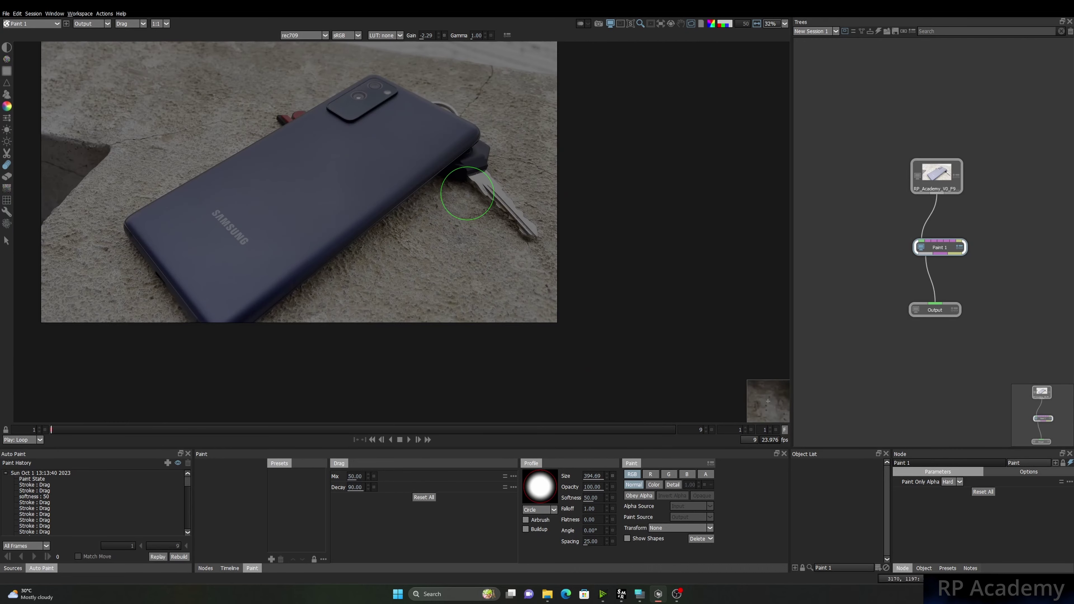
Smear the SAMSUNG logo across the phone's back with large Drag brush strokes.
scroll(240, 223, "up", 4)
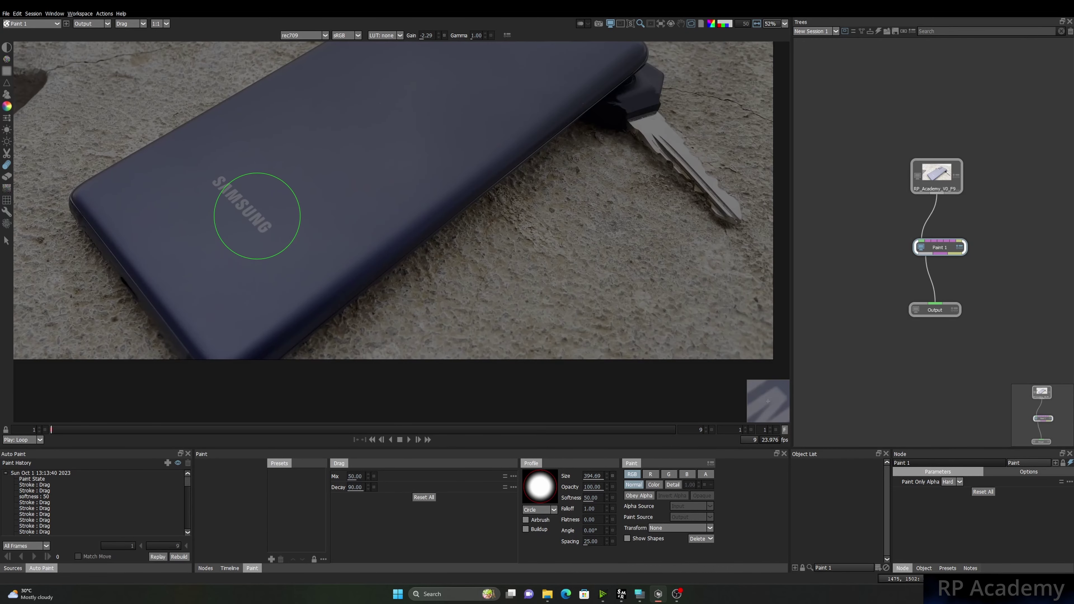
mouse_move(256, 214)
left_mouse_down()
mouse_move(322, 299)
mouse_move(259, 217)
mouse_move(229, 202)
mouse_move(366, 116)
left_mouse_up()
left_click_drag(333, 215, 314, 273)
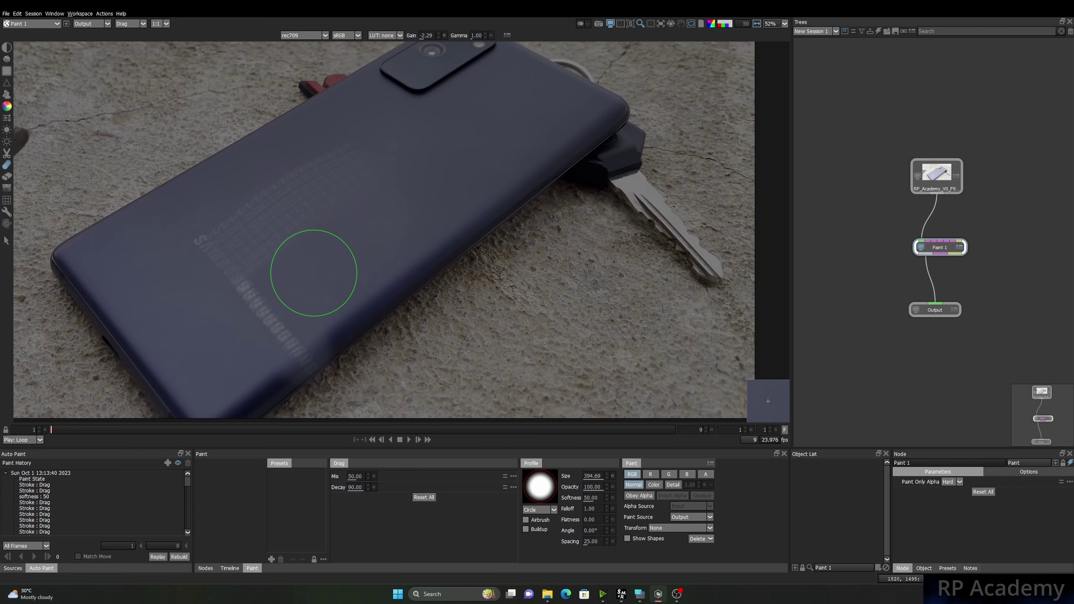
Stretch the key's tip down to the right and smear the red key piece up to the left with the Drag brush.
left_click_drag(373, 257, 203, 252)
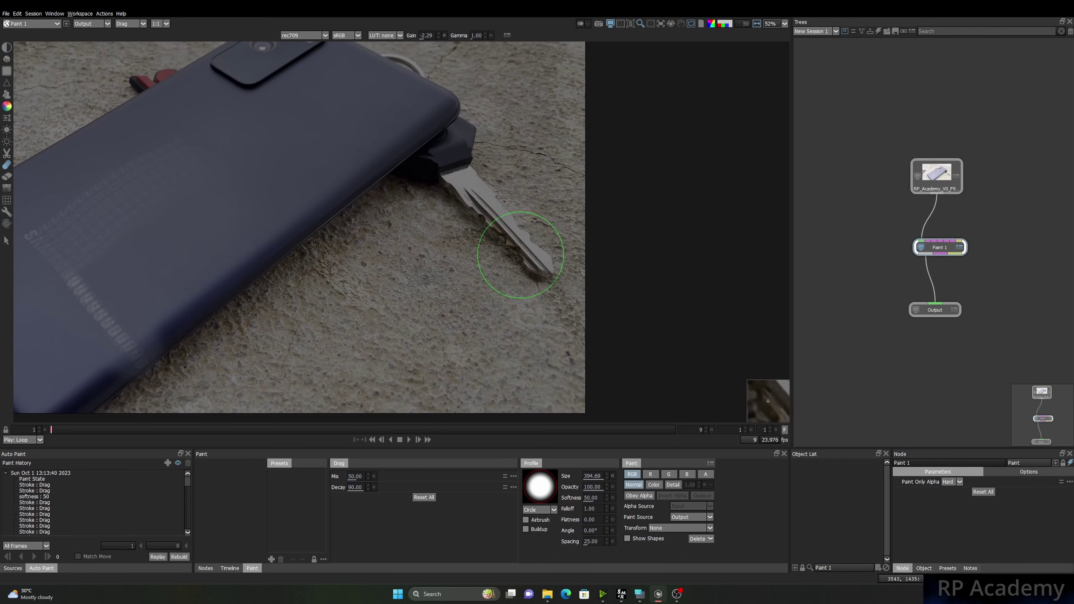
left_click_drag(514, 239, 628, 330)
left_click_drag(291, 237, 502, 395)
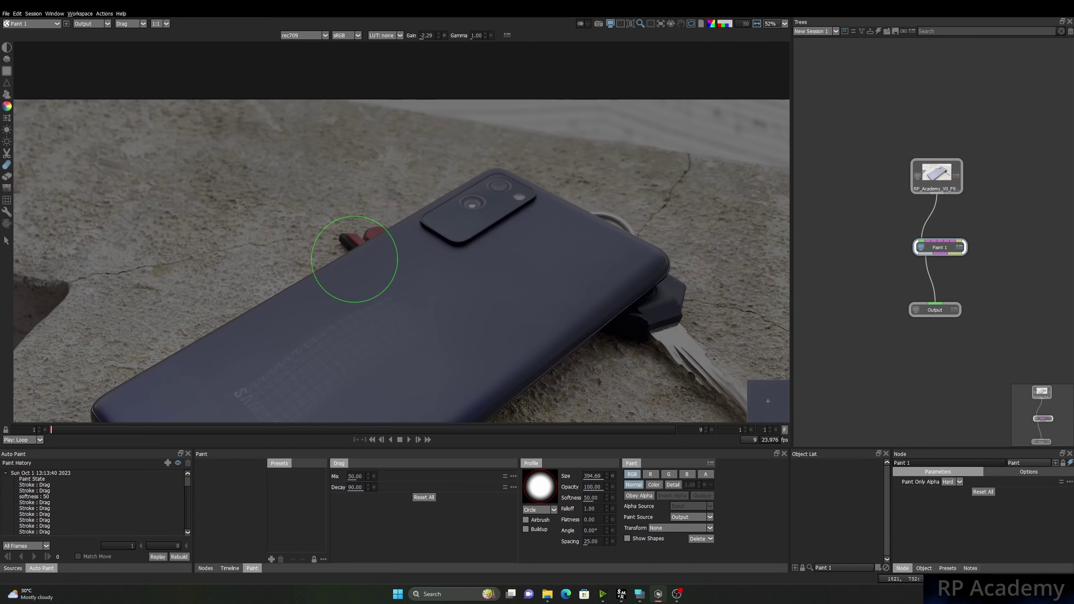
mouse_move(358, 245)
left_mouse_down()
mouse_move(289, 164)
mouse_move(230, 149)
mouse_move(169, 163)
mouse_move(105, 230)
left_mouse_up()
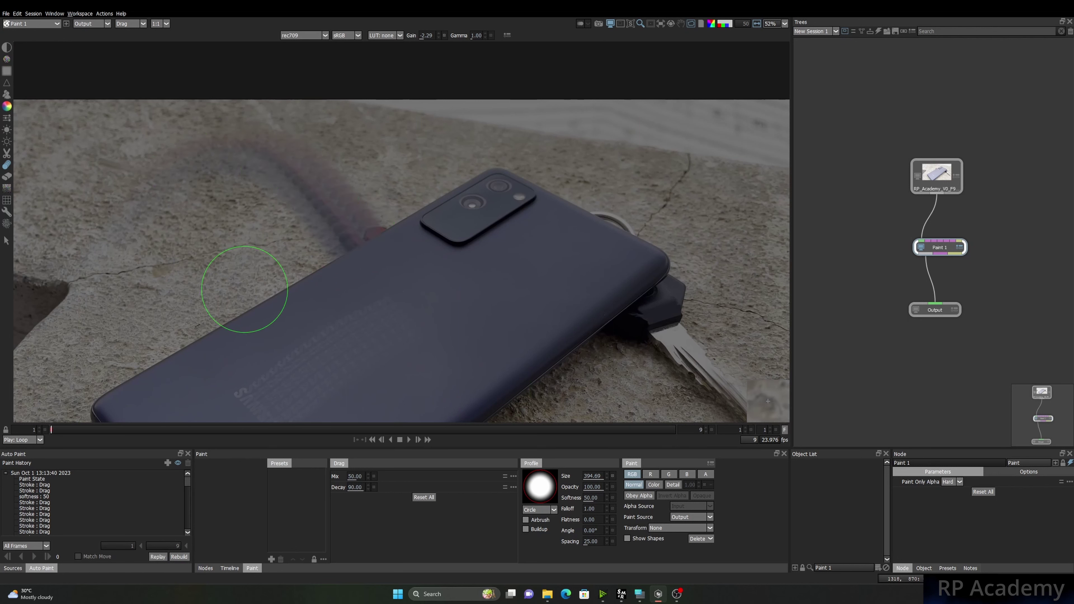
Erase the paint over the red key piece, the camera module and the smeared logo to restore the original image.
left_click_drag(262, 279, 283, 212)
mouse_move(192, 194)
left_mouse_down()
mouse_move(391, 106)
mouse_move(318, 172)
mouse_move(490, 137)
left_mouse_up()
left_click_drag(318, 96, 207, 98)
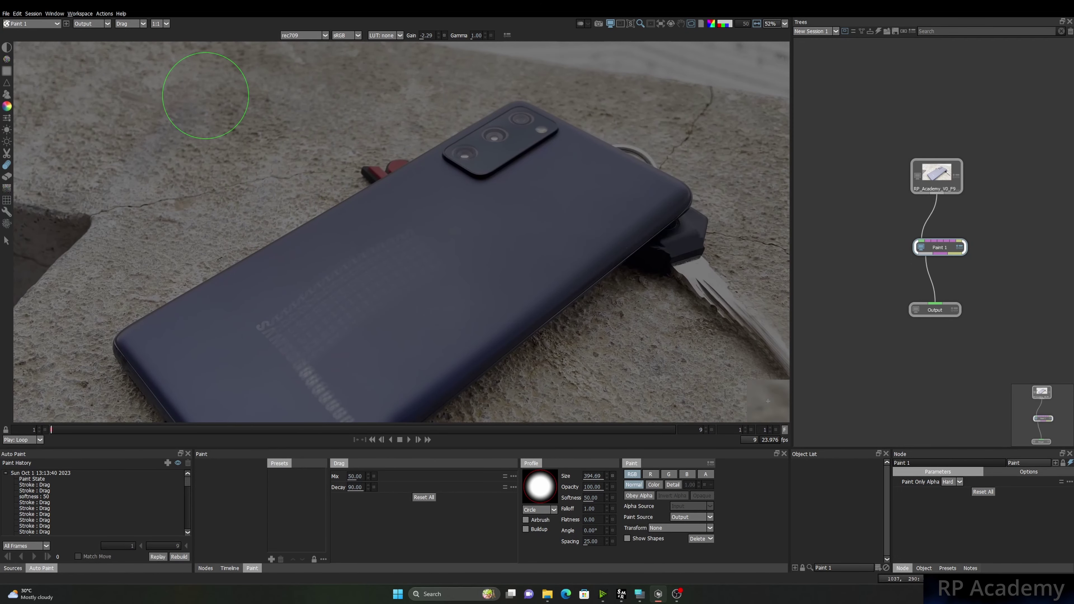
left_click_drag(406, 155, 361, 109)
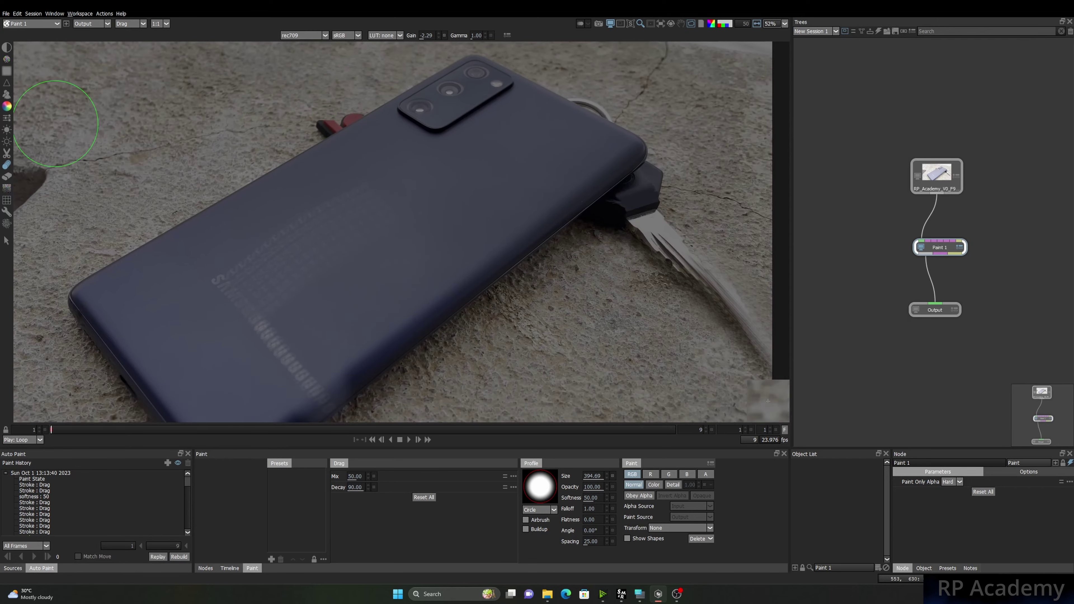
mouse_move(413, 151)
left_mouse_down()
mouse_move(192, 300)
mouse_move(354, 219)
mouse_move(234, 348)
mouse_move(283, 266)
left_mouse_up()
mouse_move(271, 207)
left_mouse_down()
mouse_move(317, 310)
mouse_move(311, 382)
mouse_move(345, 319)
left_mouse_up()
Zoom in on the SAMSUNG logo and reduce the Drag brush size to 174.13.
left_click_drag(561, 144, 475, 190)
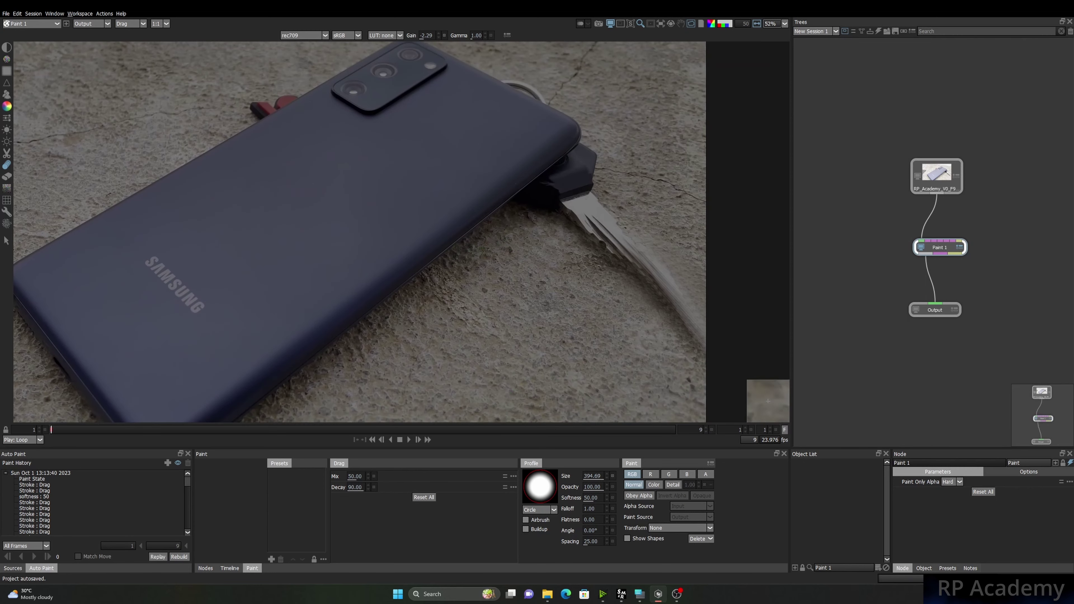
scroll(197, 280, "up", 4)
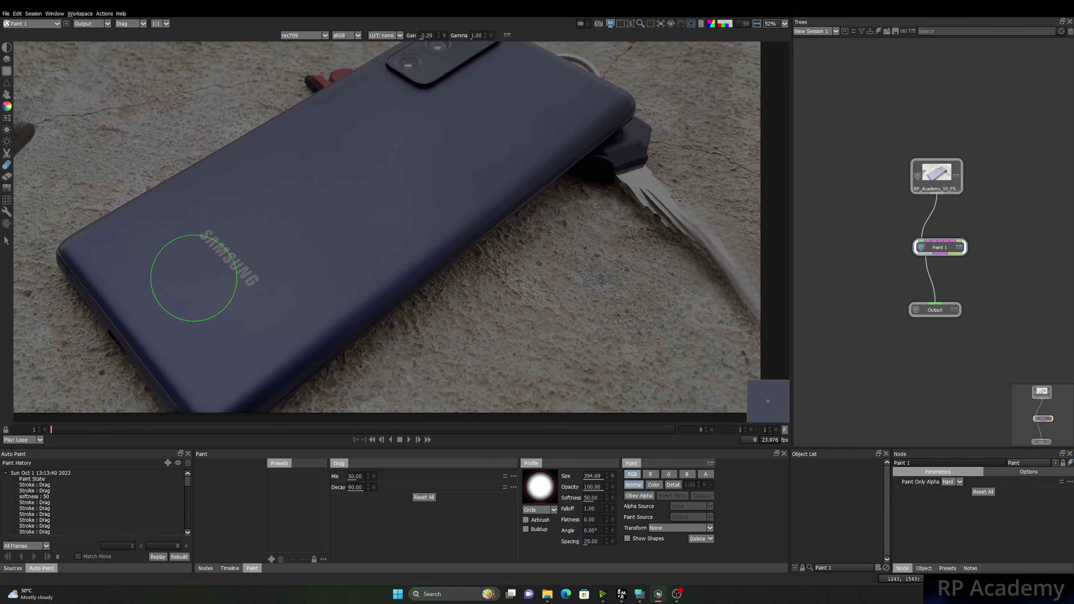
left_click_drag(215, 240, 139, 280)
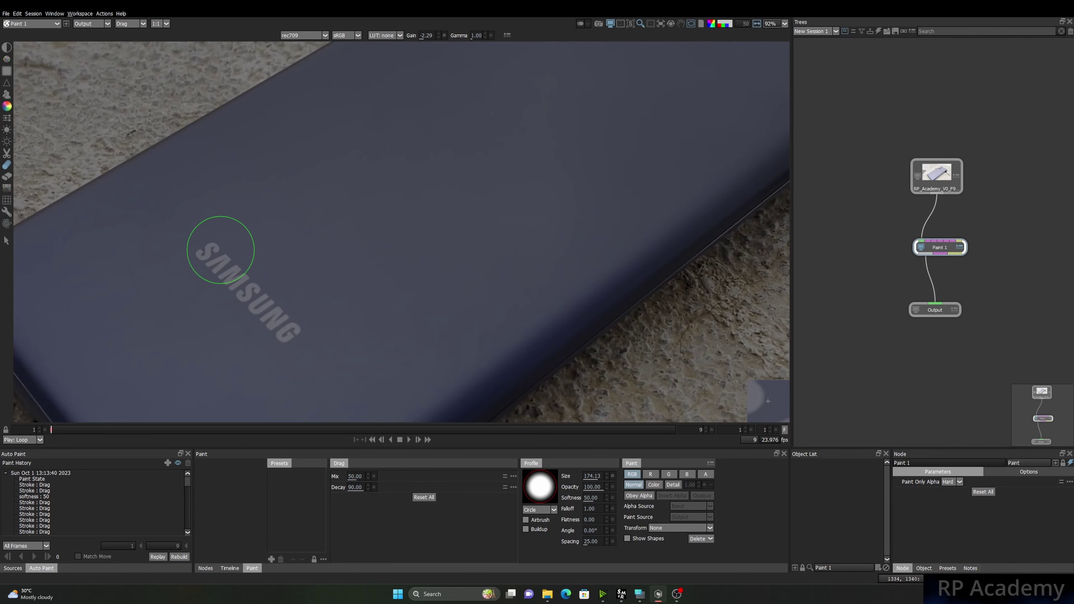
Smear the logo's first letters with Drag test strokes while lowering the brush opacity to 49 and 15.
mouse_move(211, 256)
left_mouse_down()
mouse_move(270, 203)
mouse_move(313, 199)
left_mouse_up()
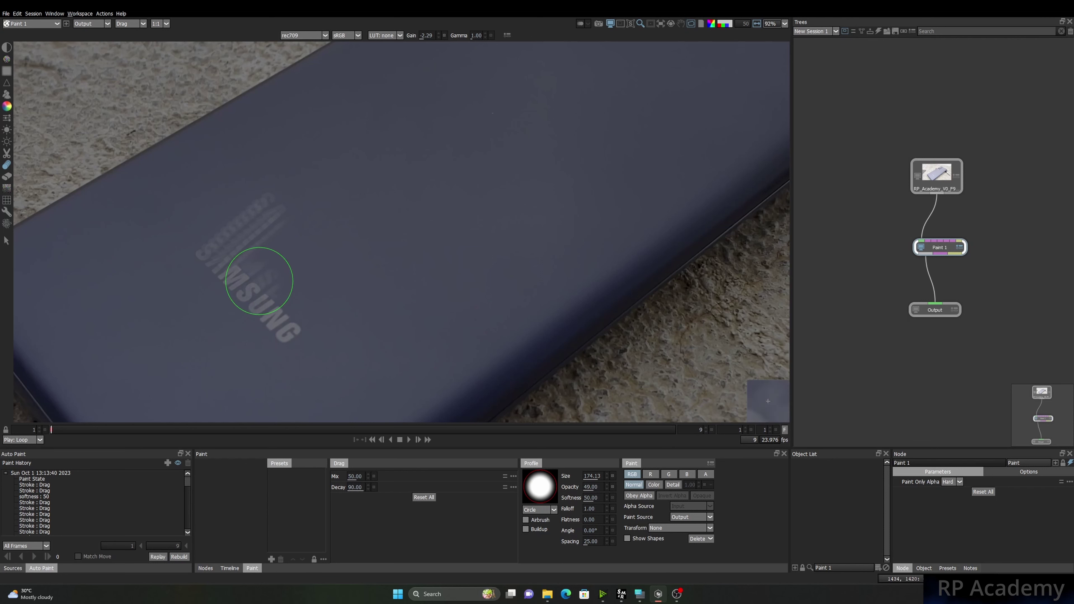
left_click_drag(284, 261, 299, 249)
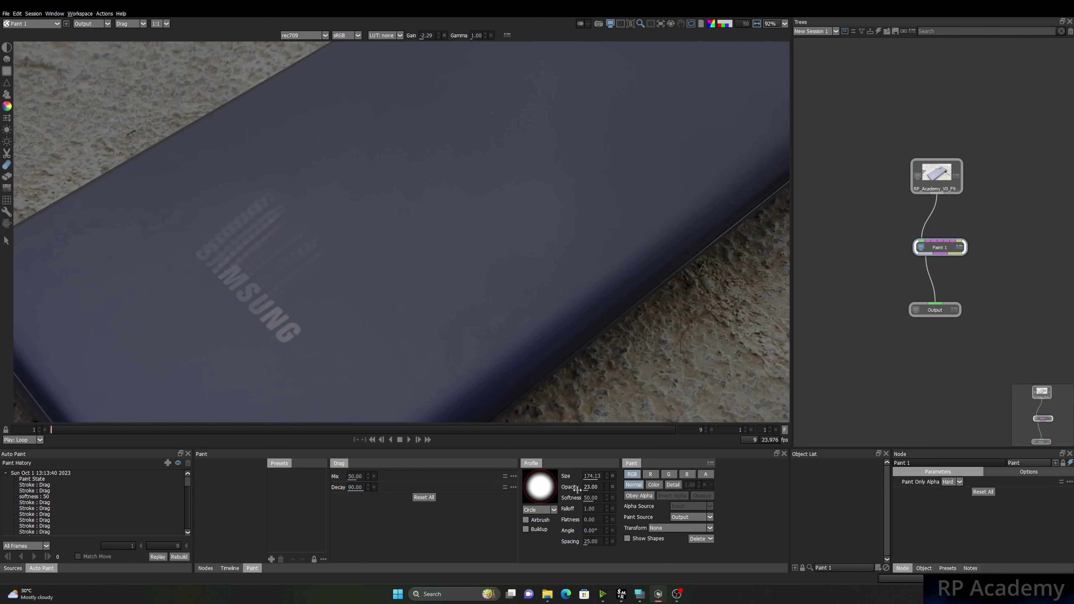
mouse_move(293, 342)
left_mouse_down()
mouse_move(285, 334)
mouse_move(314, 311)
left_mouse_up()
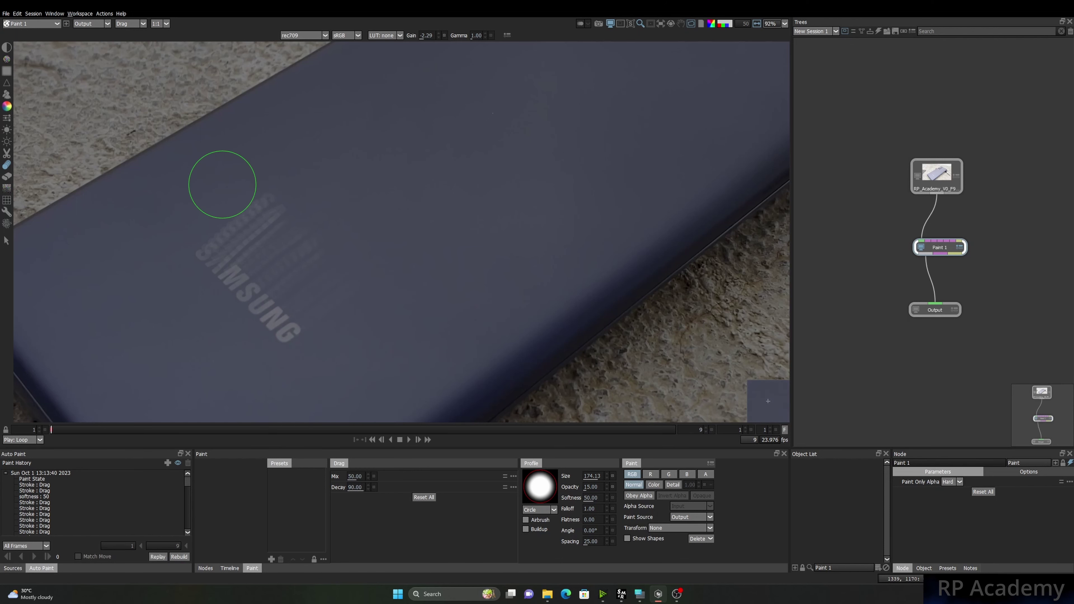
Clear the test smears from the SAMSUNG logo and set the brush opacity back to 100.
left_click_drag(453, 299, 467, 272)
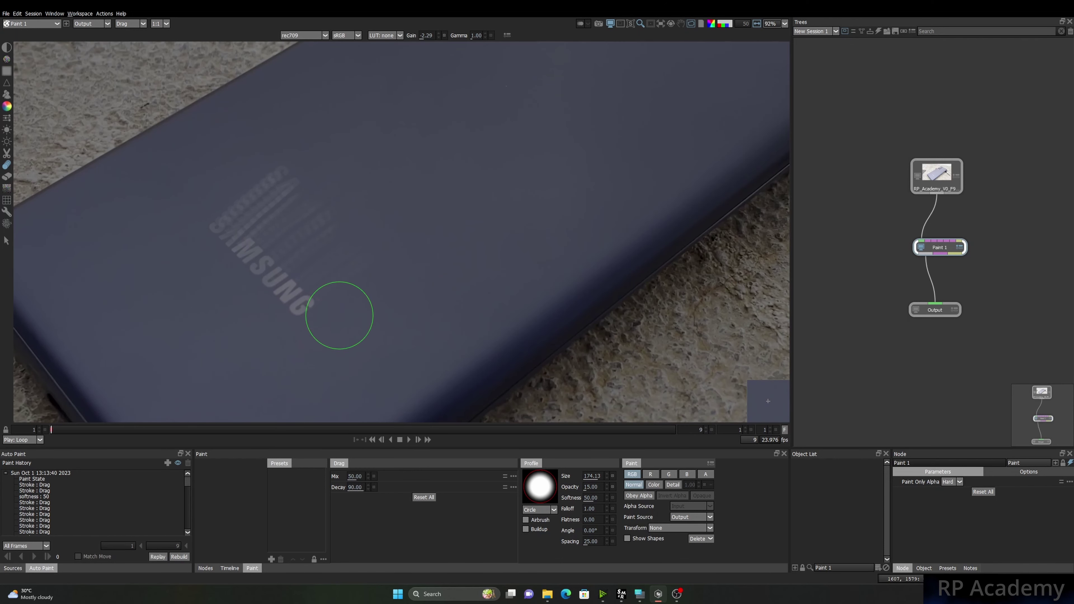
mouse_move(254, 178)
left_mouse_down()
mouse_move(308, 268)
mouse_move(293, 207)
mouse_move(241, 233)
mouse_move(272, 207)
mouse_move(303, 241)
mouse_move(255, 164)
mouse_move(312, 259)
mouse_move(297, 280)
mouse_move(241, 198)
mouse_move(248, 250)
mouse_move(185, 232)
mouse_move(268, 191)
mouse_move(289, 217)
mouse_move(242, 234)
mouse_move(258, 185)
mouse_move(314, 266)
left_mouse_up()
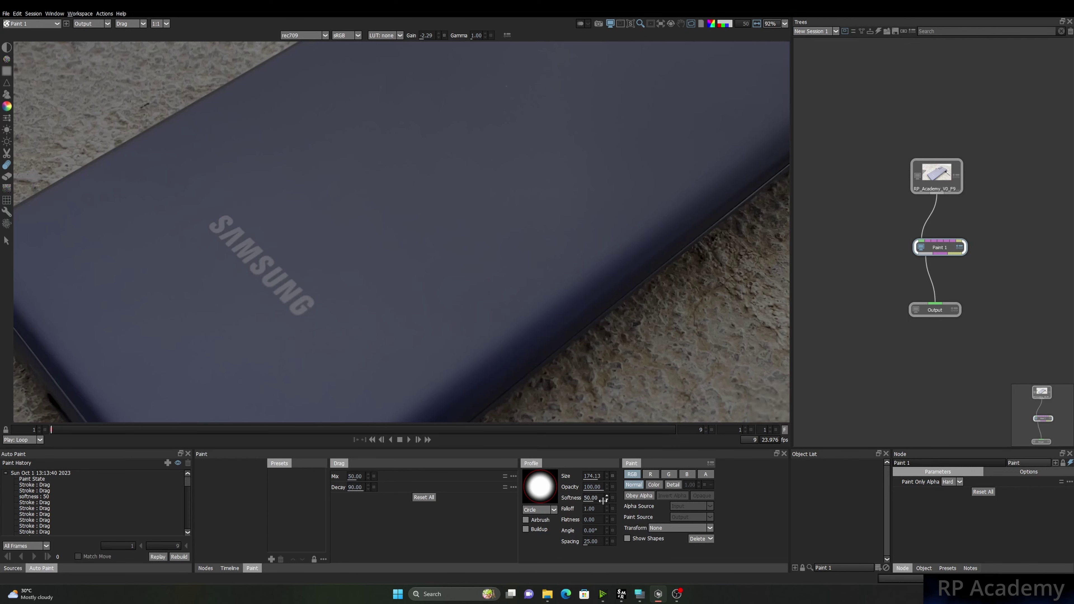
Set the brush softness to 100, test a Drag stroke on the logo's first letters and undo it.
mouse_move(204, 231)
left_mouse_down()
mouse_move(228, 233)
mouse_move(259, 209)
mouse_move(281, 216)
left_mouse_up()
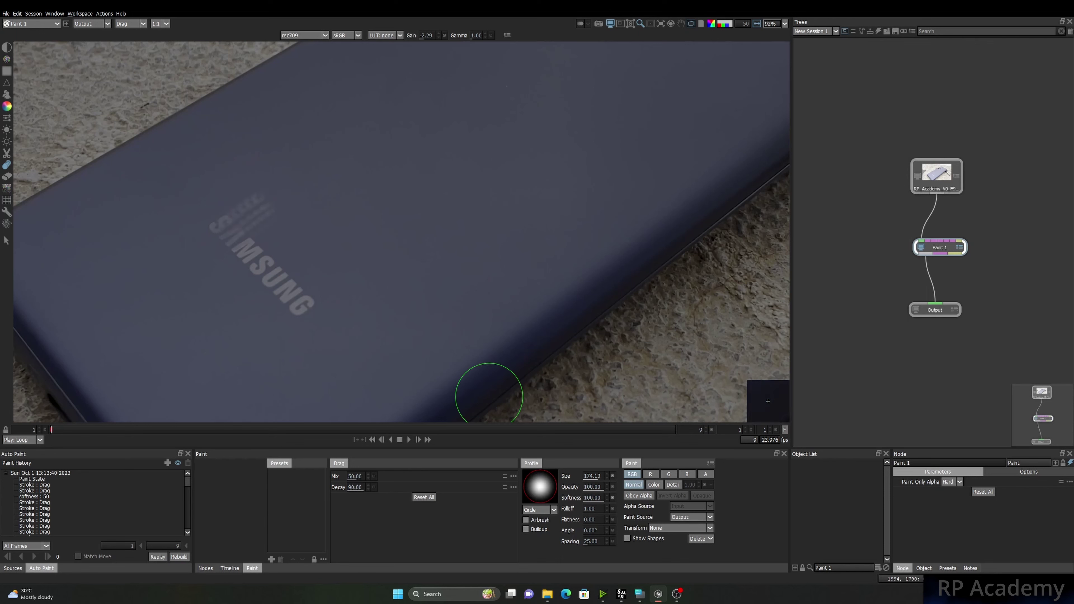
key("ctrl+z")
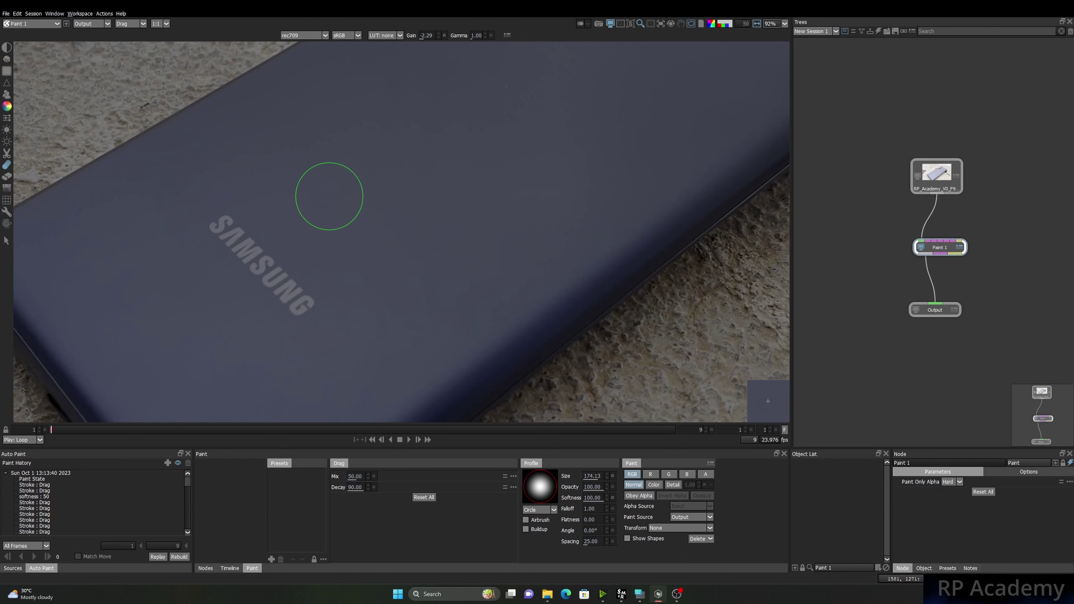
left_click_drag(197, 380, 198, 381)
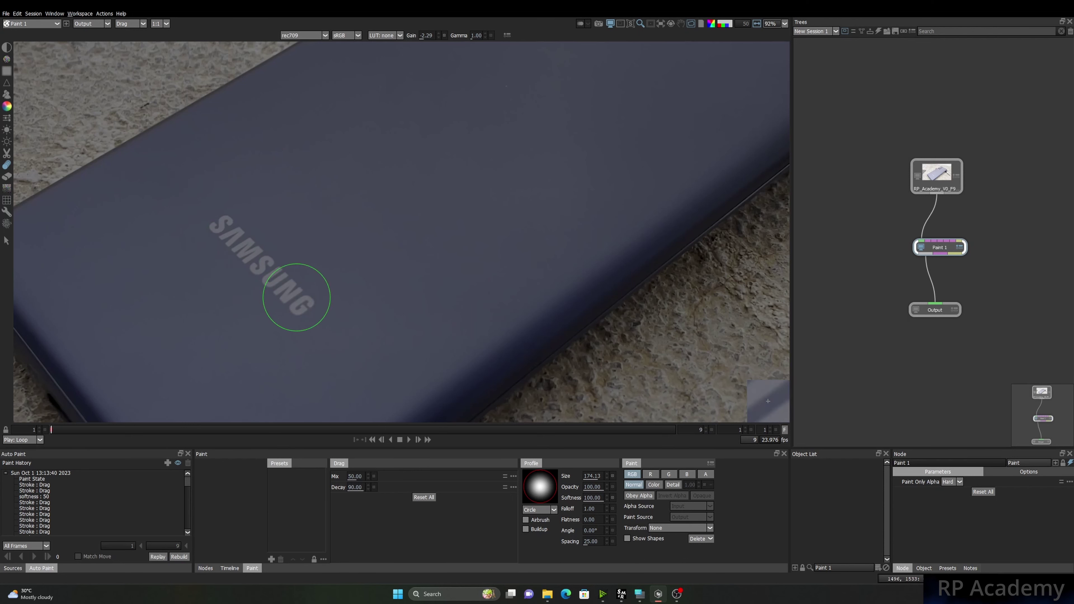
Try softened Drag strokes on the SAMSUNG logo's middle letters and restore the logo.
left_click_drag(295, 298, 215, 221)
left_click_drag(250, 300, 371, 237)
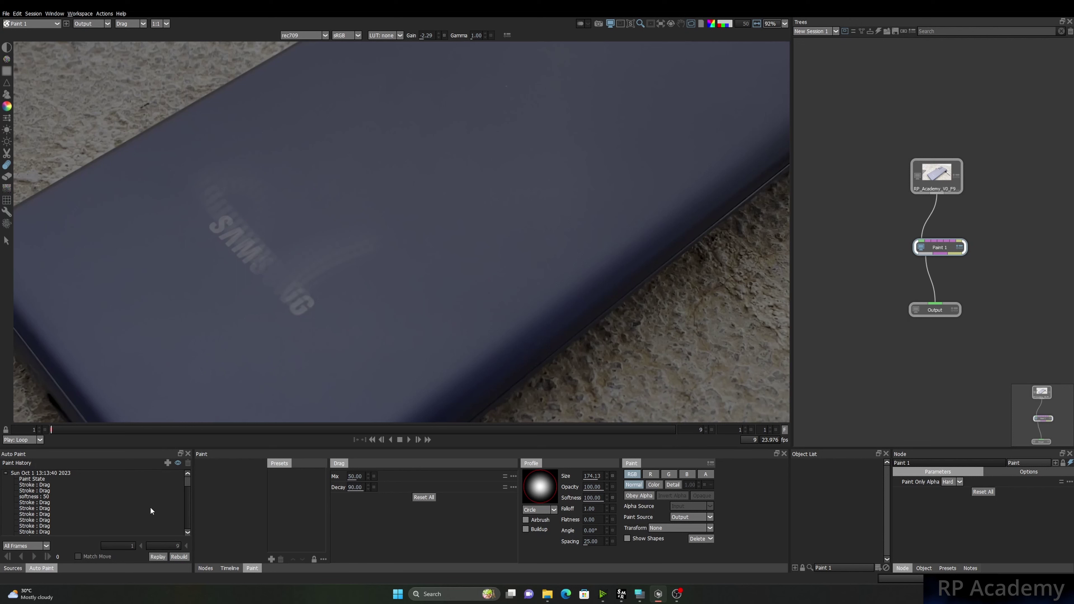
mouse_move(282, 283)
left_mouse_down()
mouse_move(262, 295)
mouse_move(280, 299)
mouse_move(323, 248)
mouse_move(259, 263)
mouse_move(240, 233)
mouse_move(338, 274)
left_mouse_up()
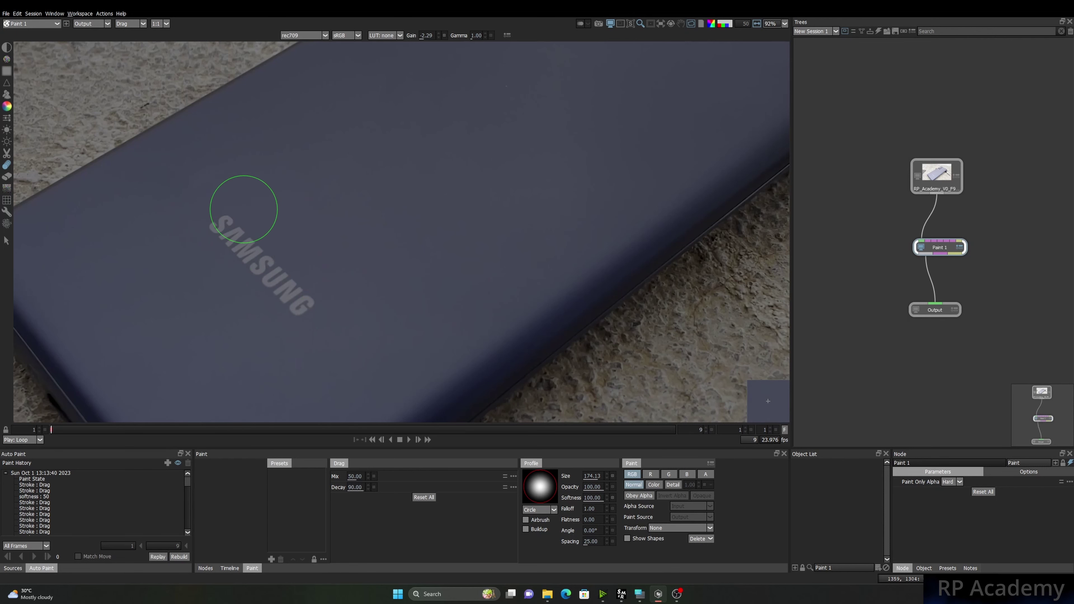
Check the recorded Drag strokes in the Paint History and delete all paint on the current frame.
scroll(252, 215, "down", 3)
scroll(359, 197, "down", 3)
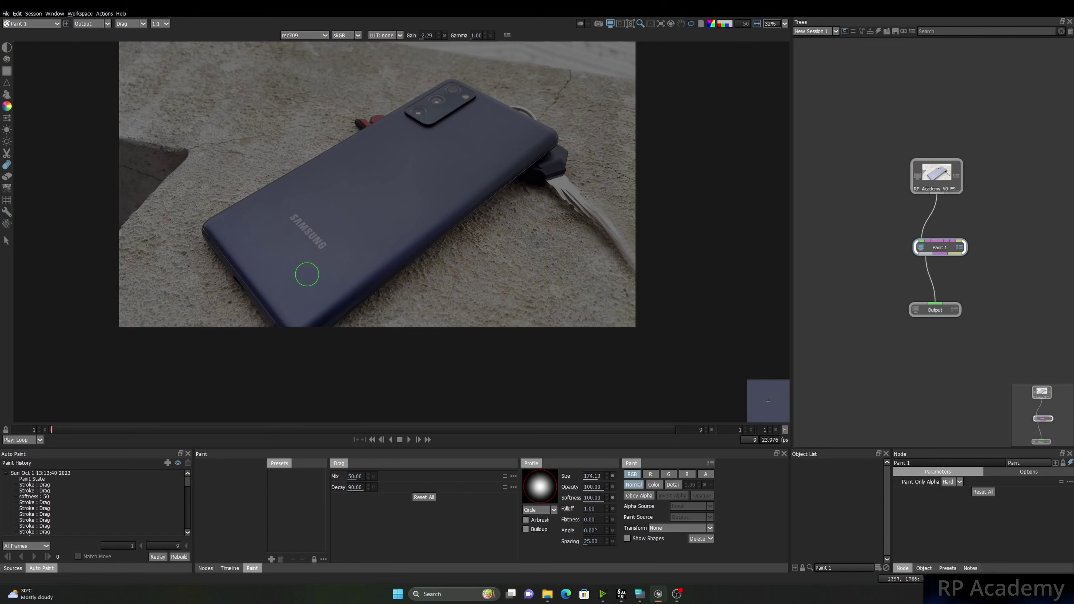
left_click_drag(188, 483, 184, 535)
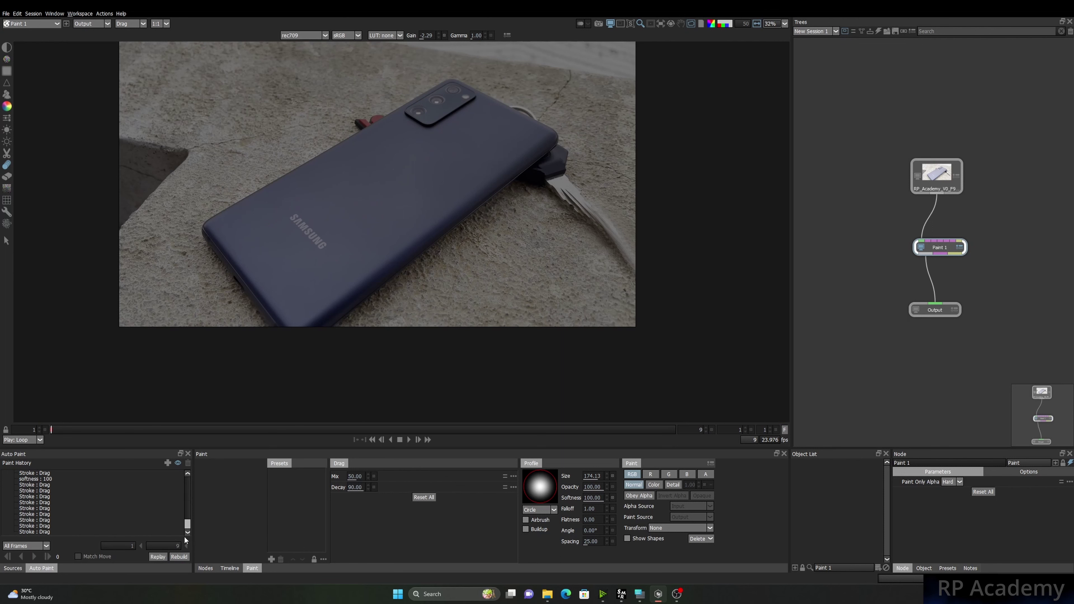
left_click(53, 474)
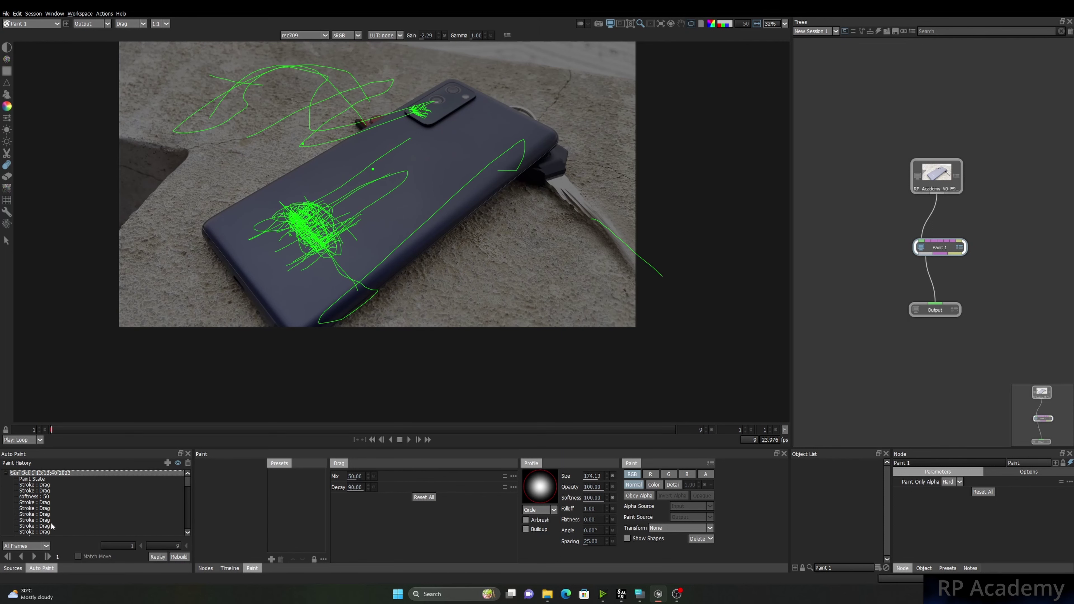
left_click(50, 533)
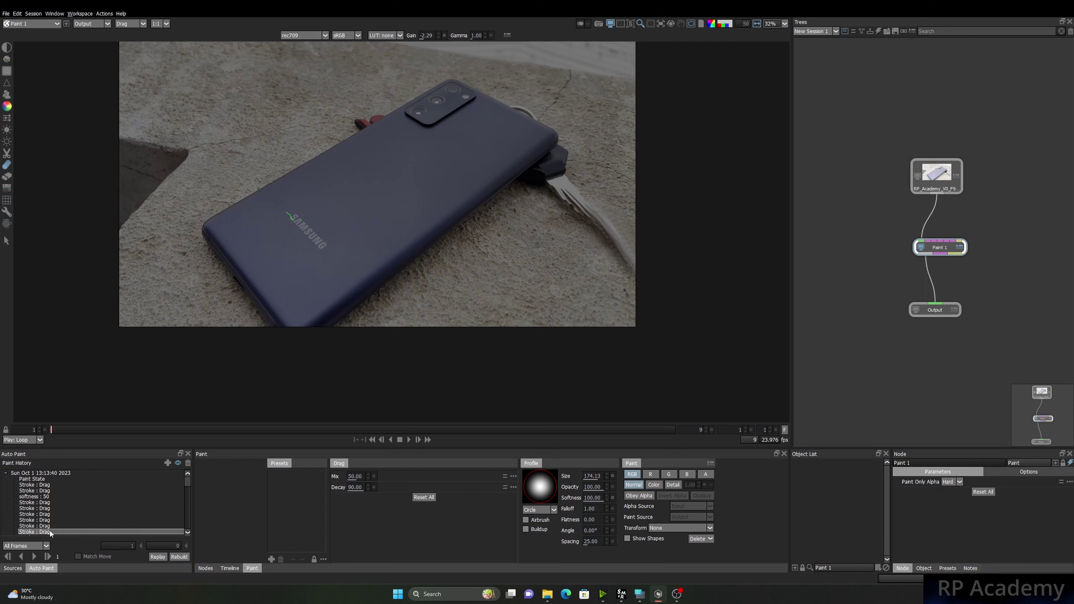
left_click(61, 474)
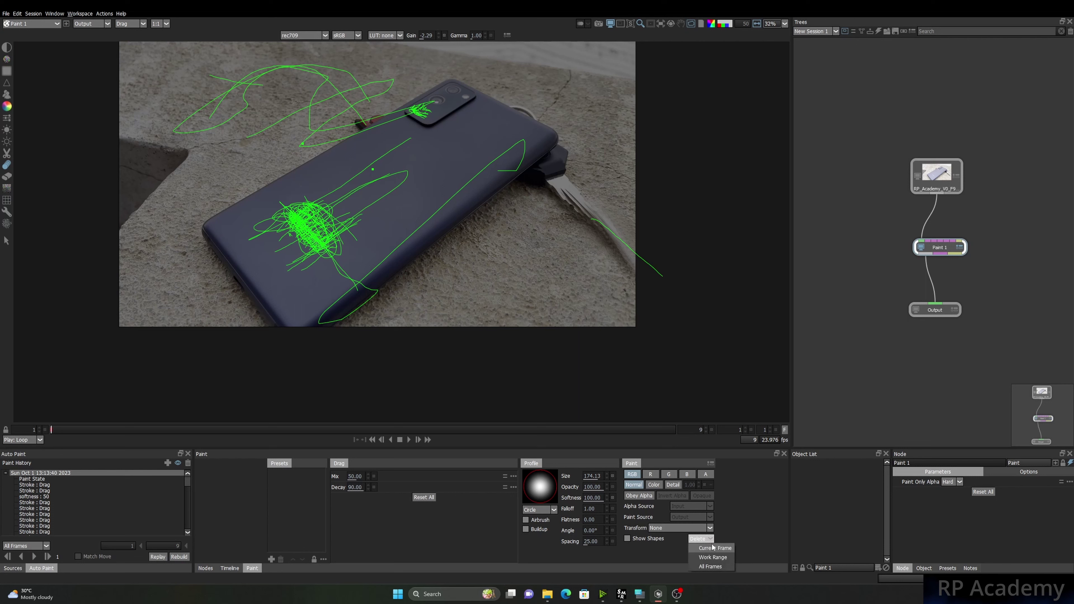
left_click(714, 549)
left_click(534, 308)
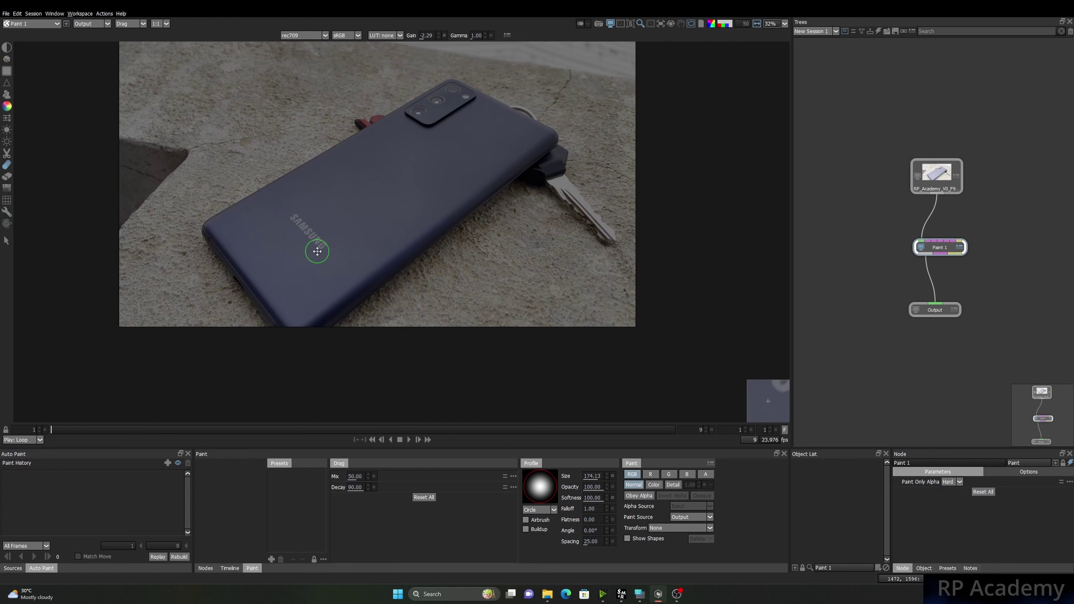
Smear the red object beside the camera across the concrete with a Drag stroke and set the Drag decay to 100.
scroll(312, 247, "up", 5)
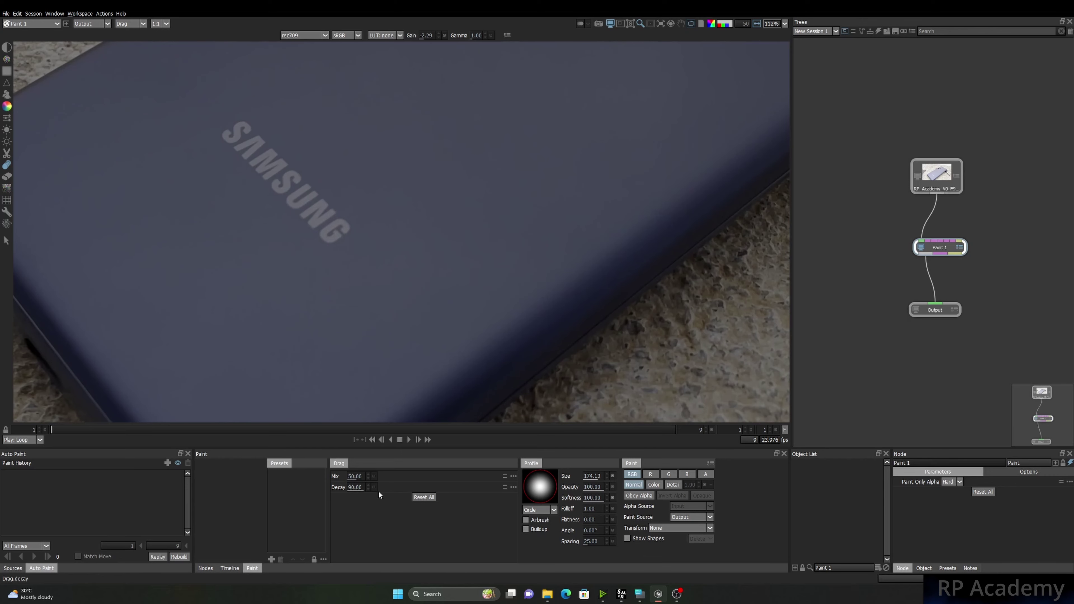
scroll(361, 232, "down", 8)
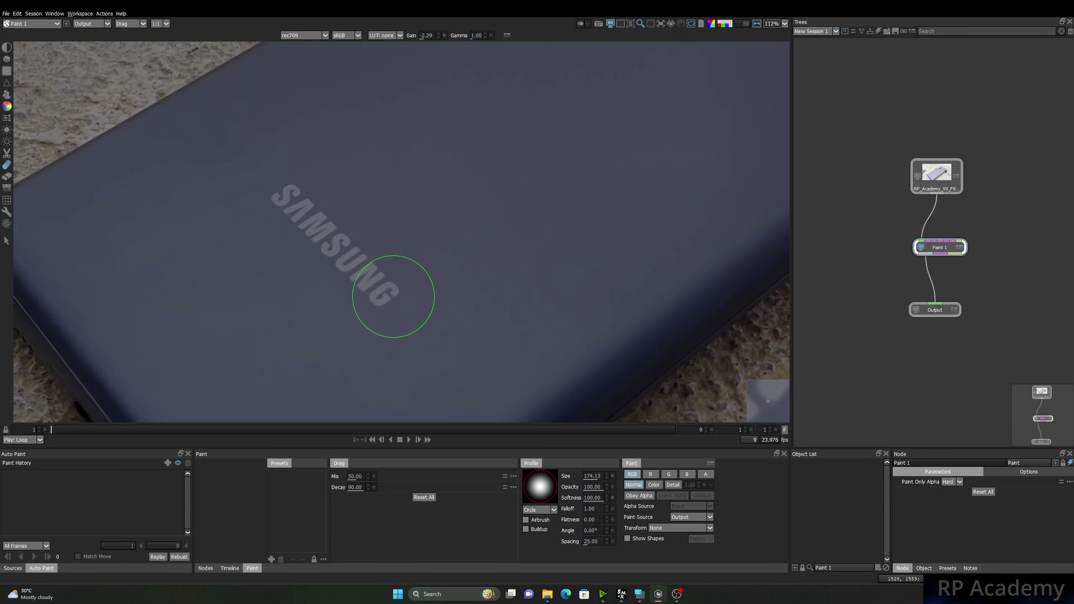
scroll(402, 223, "up", 5)
scroll(371, 272, "up", 2)
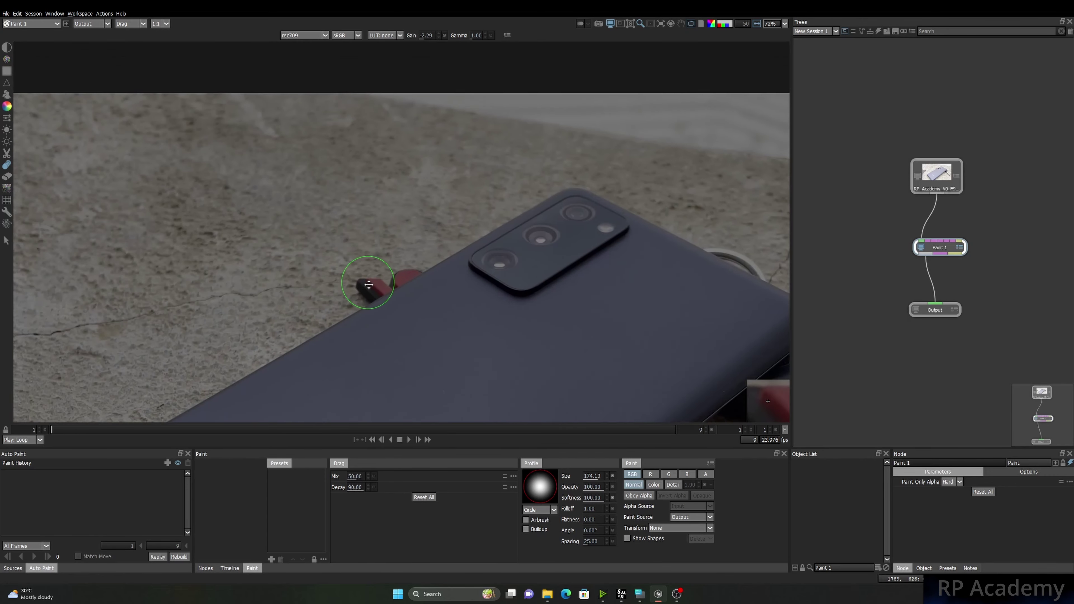
left_click_drag(363, 290, 165, 66)
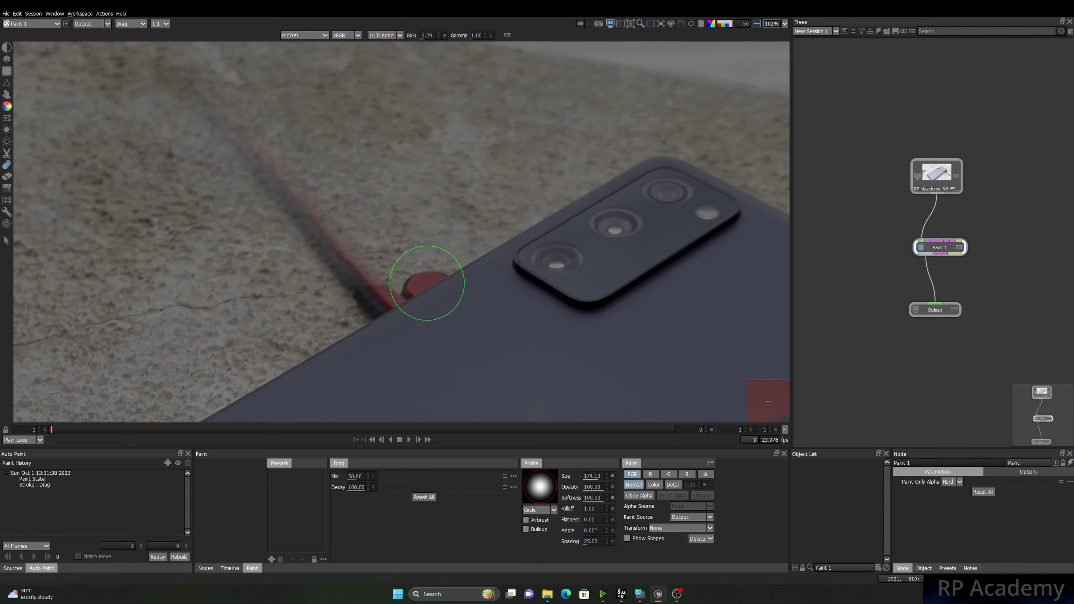
Paint a long looping Drag stroke from the red object over the concrete, the camera's corner and the phone's back.
mouse_move(427, 283)
left_mouse_down()
mouse_move(287, 107)
mouse_move(183, 44)
left_mouse_up()
mouse_move(115, 35)
left_mouse_down()
mouse_move(44, 51)
mouse_move(4, 94)
left_mouse_up()
mouse_move(1, 219)
left_mouse_down()
mouse_move(46, 290)
mouse_move(99, 315)
mouse_move(167, 328)
mouse_move(211, 312)
mouse_move(223, 264)
mouse_move(284, 183)
mouse_move(381, 131)
mouse_move(556, 109)
mouse_move(687, 131)
mouse_move(734, 172)
mouse_move(726, 239)
mouse_move(655, 314)
mouse_move(452, 384)
mouse_move(245, 413)
left_mouse_up()
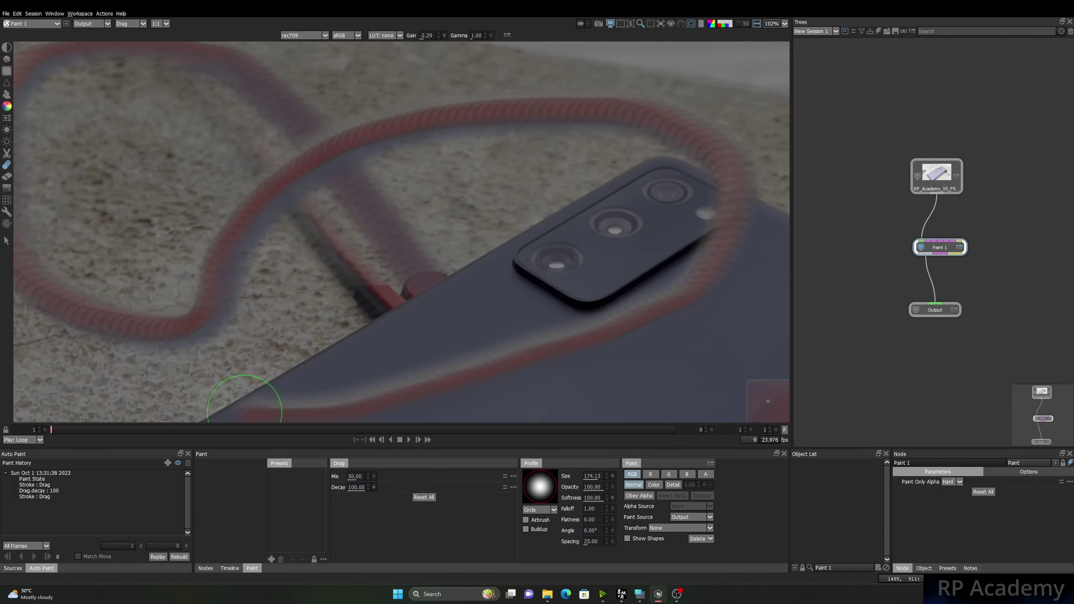
Set the Drag decay back to 90 and smear the tip of the silver key.
scroll(245, 413, "down", 5)
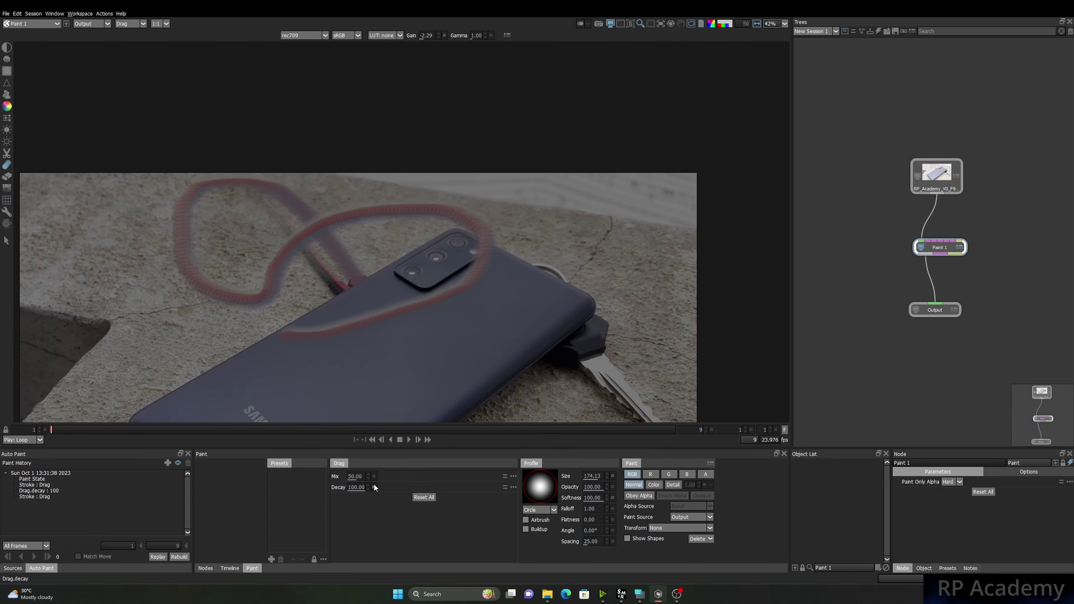
left_click(373, 488)
left_click_drag(496, 344, 426, 181)
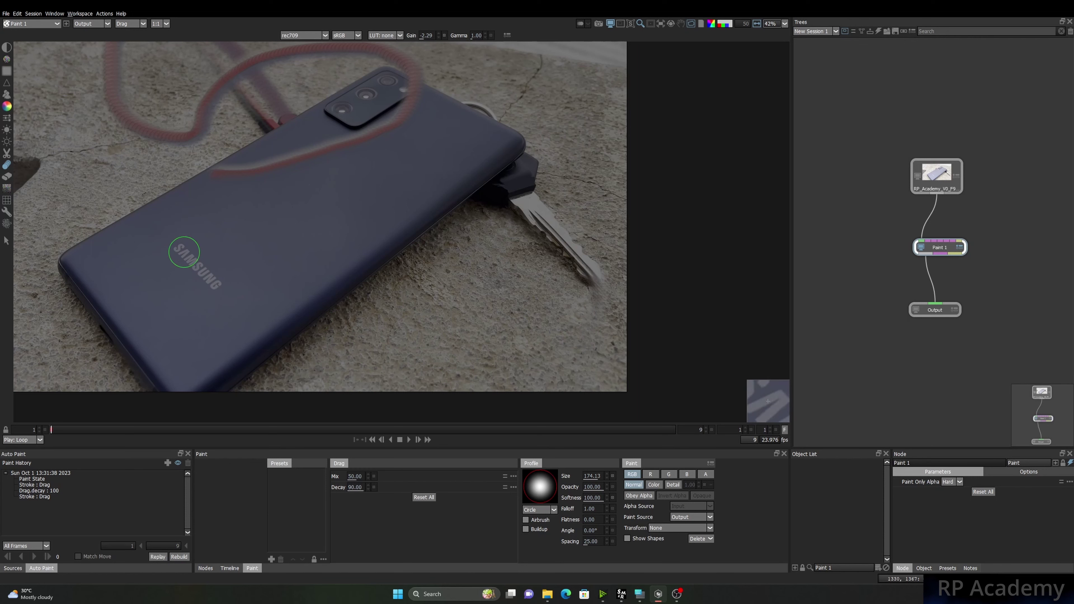
left_click_drag(298, 298, 316, 377)
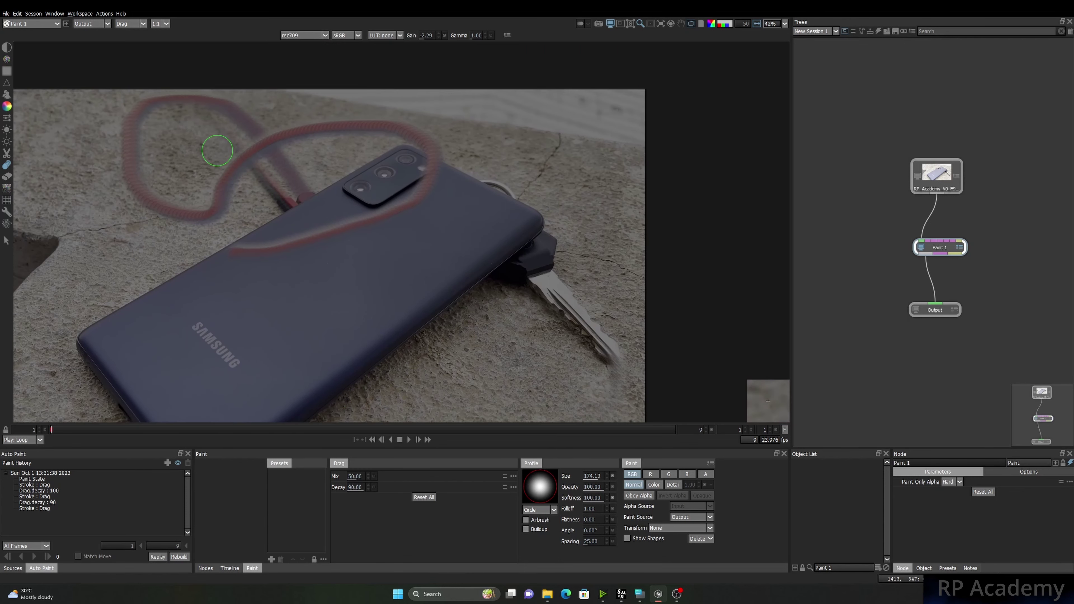
Enlarge the brush to 378.71, try a Drag stroke over the red loop area and restore the original concrete and camera.
mouse_move(271, 168)
left_mouse_down()
mouse_move(283, 206)
mouse_move(176, 260)
left_mouse_up()
mouse_move(134, 215)
left_mouse_down()
mouse_move(166, 167)
mouse_move(164, 122)
left_mouse_up()
mouse_move(368, 166)
left_mouse_down()
mouse_move(377, 254)
mouse_move(389, 199)
mouse_move(349, 175)
mouse_move(311, 262)
left_mouse_up()
Test Drag strokes on the red object with decay 63, restore it and set the decay back to 90.
scroll(311, 262, "up", 2)
scroll(311, 262, "up", 1)
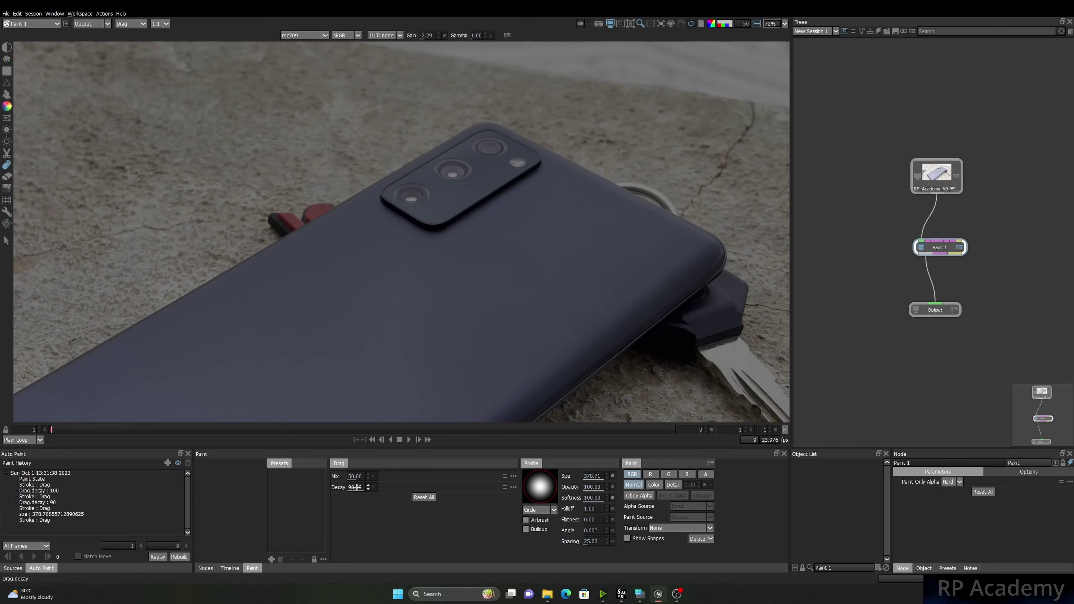
scroll(331, 203, "up", 5)
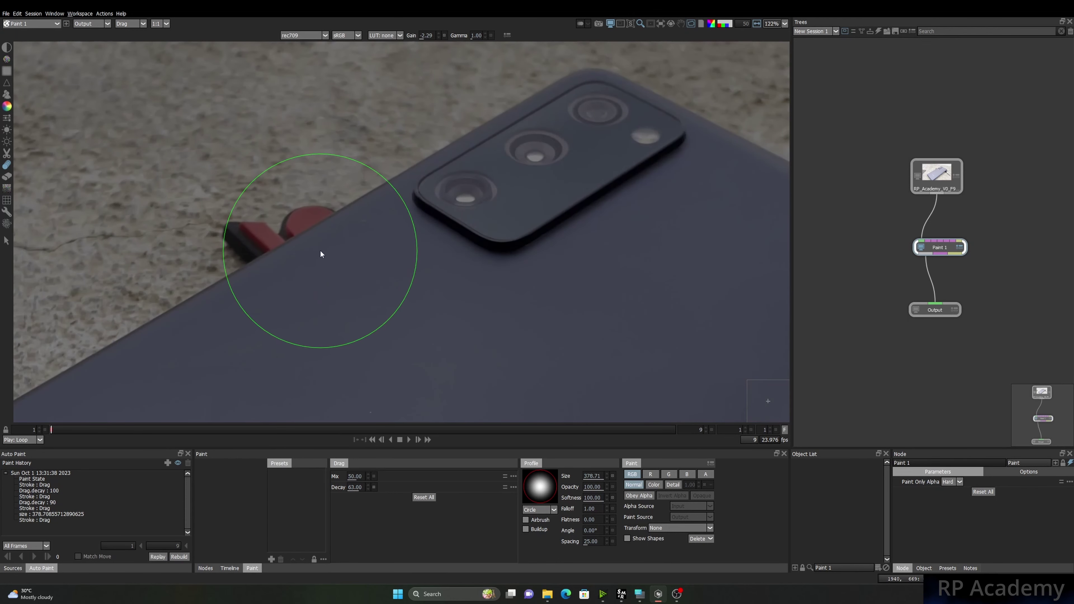
left_click_drag(320, 251, 219, 311)
left_click_drag(267, 244, 240, 212)
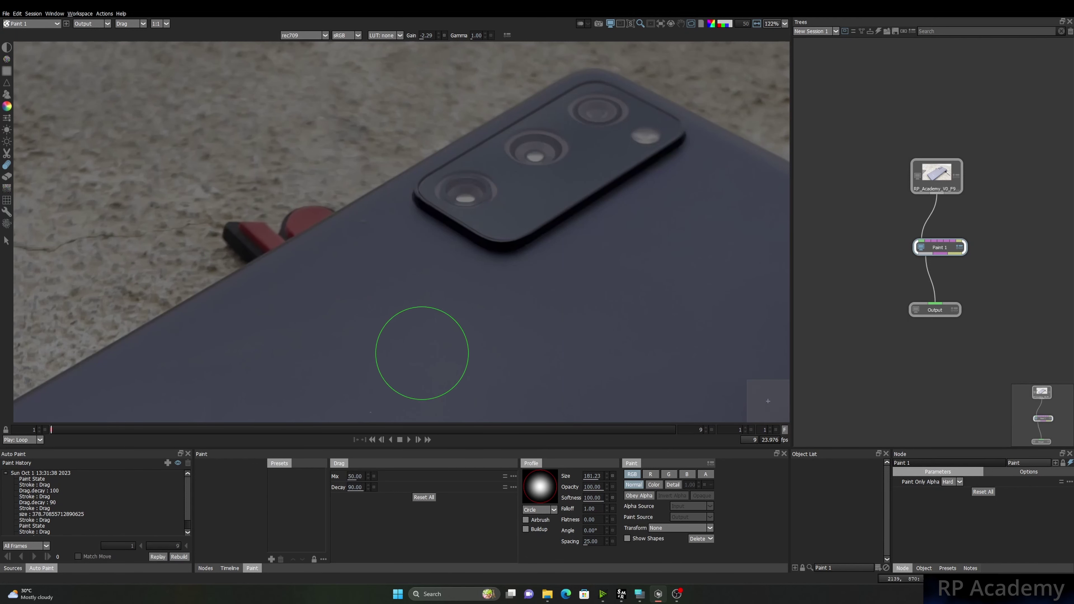
Smear the SAMSUNG logo's letters outward with Drag strokes, first at Mix 50 and again at Mix 25.
left_click_drag(423, 351, 465, 237)
left_click_drag(390, 288, 439, 76)
left_click_drag(322, 260, 523, 136)
left_click_drag(509, 201, 504, 240)
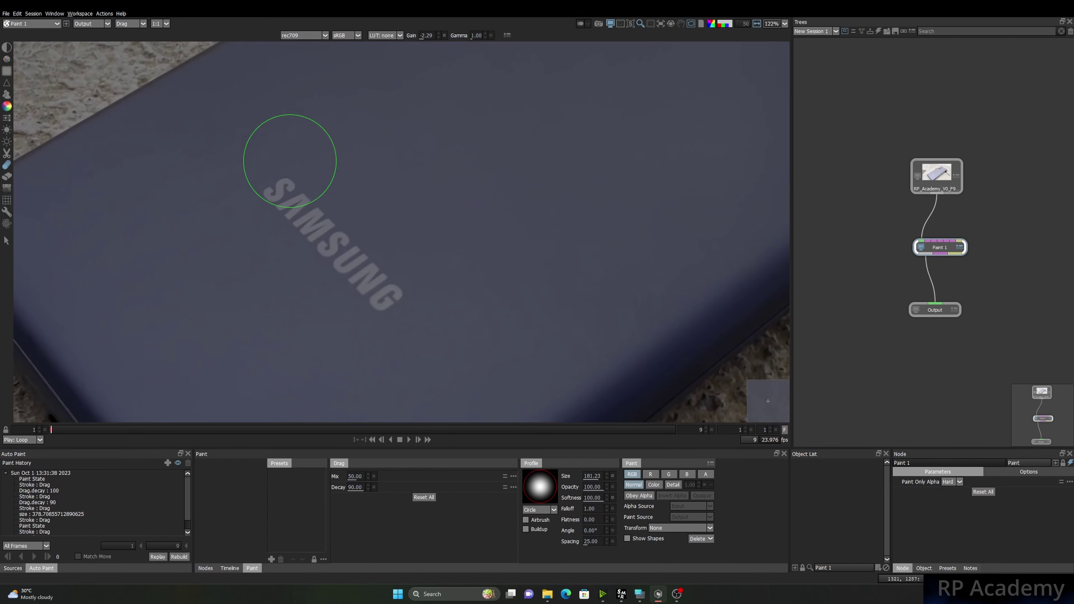
mouse_move(280, 187)
left_mouse_down()
mouse_move(400, 112)
mouse_move(350, 171)
left_mouse_up()
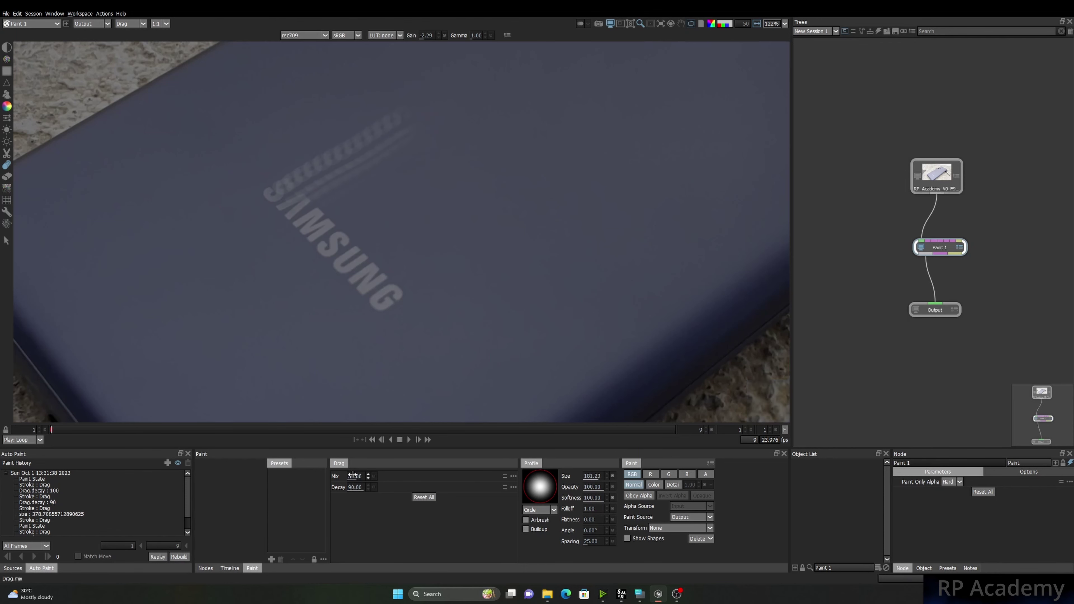
mouse_move(395, 222)
left_mouse_down()
mouse_move(334, 221)
mouse_move(445, 154)
left_mouse_up()
scroll(475, 278, "down", 2)
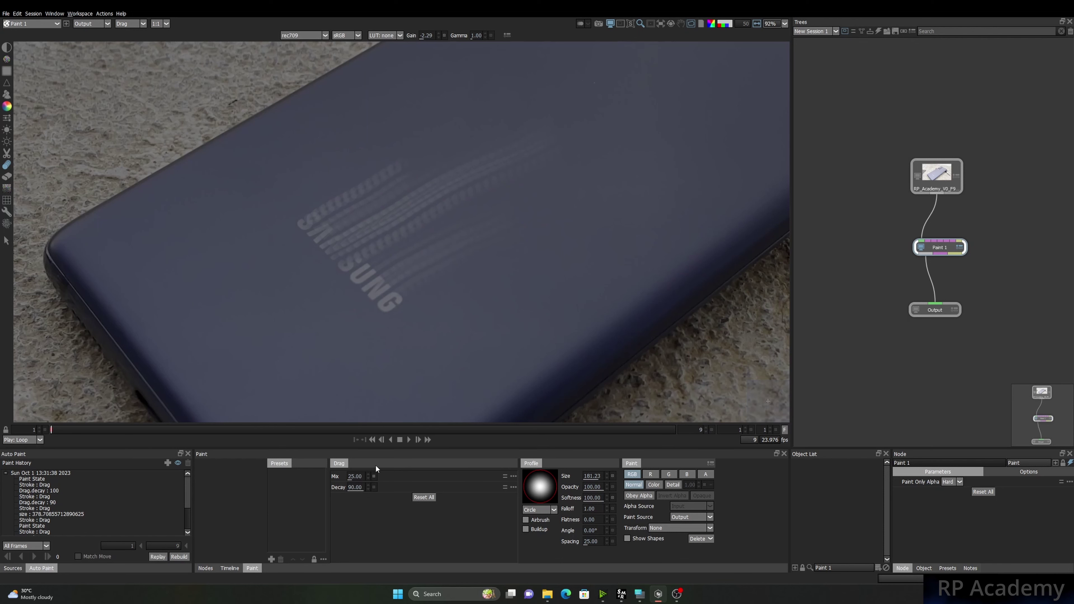
Set the Drag Mix back to 50 and undo the smears on the SAMSUNG logo.
left_click_drag(354, 475, 361, 474)
scroll(421, 307, "down", 5)
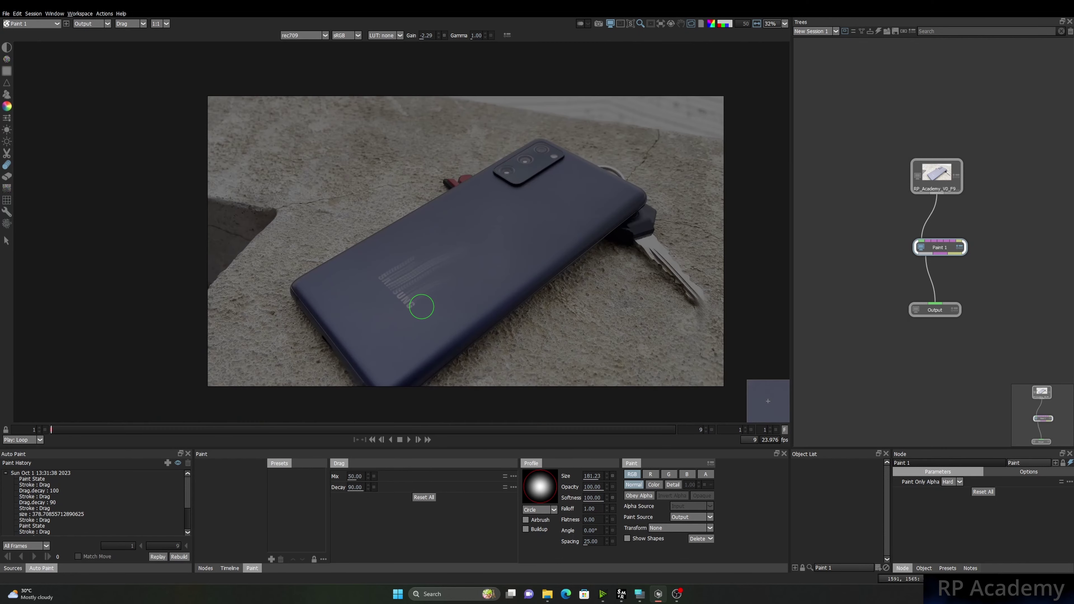
left_click_drag(533, 191, 468, 217)
scroll(473, 231, "up", 6)
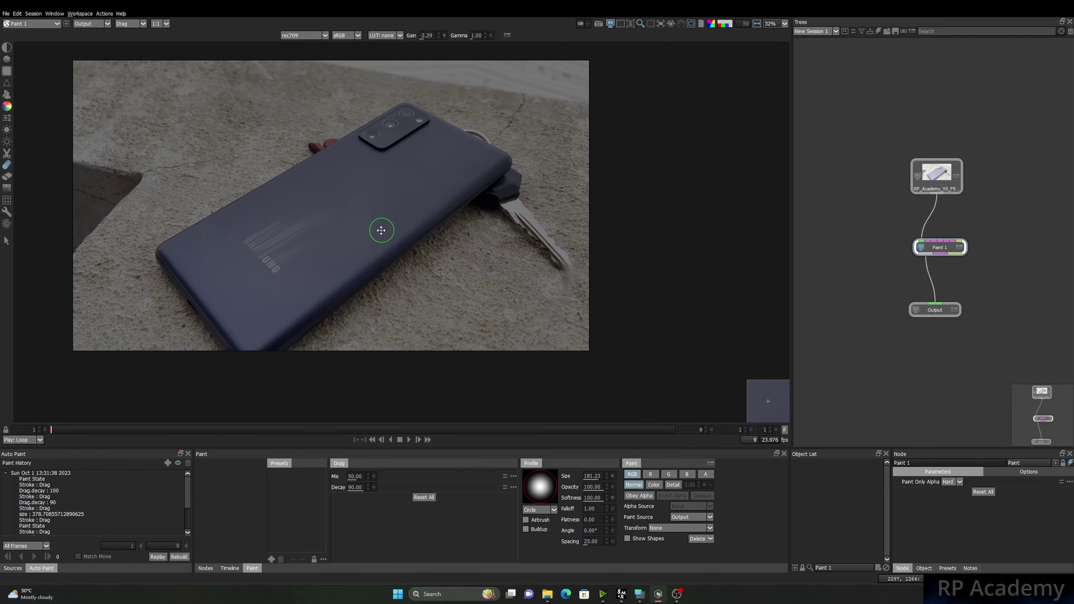
scroll(277, 250, "up", 1)
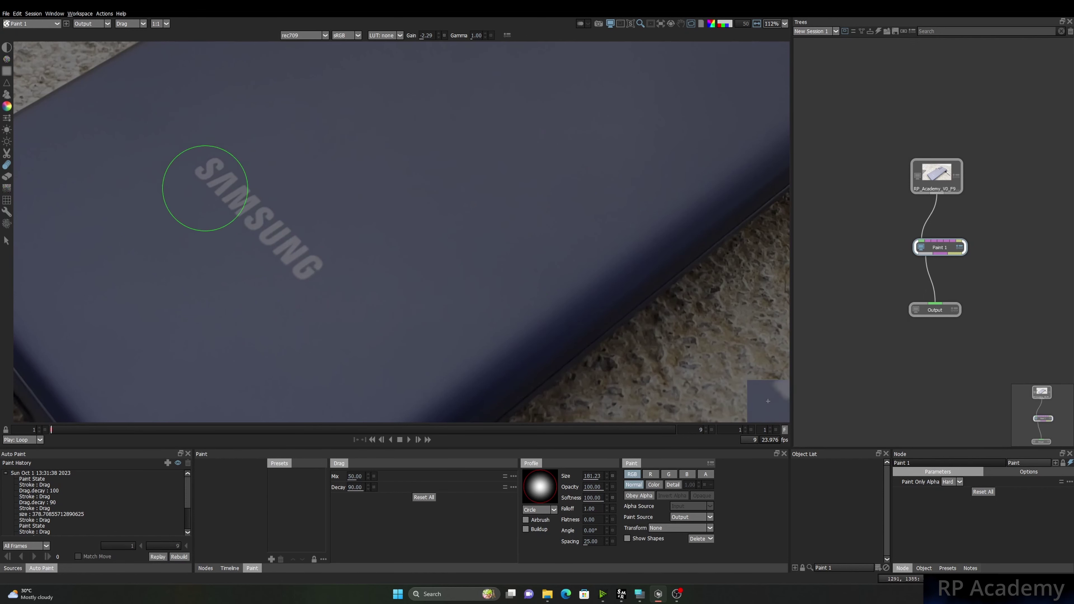
Set the Drag Mix to 100 and the brush size to 121.35, and push clean surface into the SAMSUNG logo's letters.
scroll(339, 272, "up", 2)
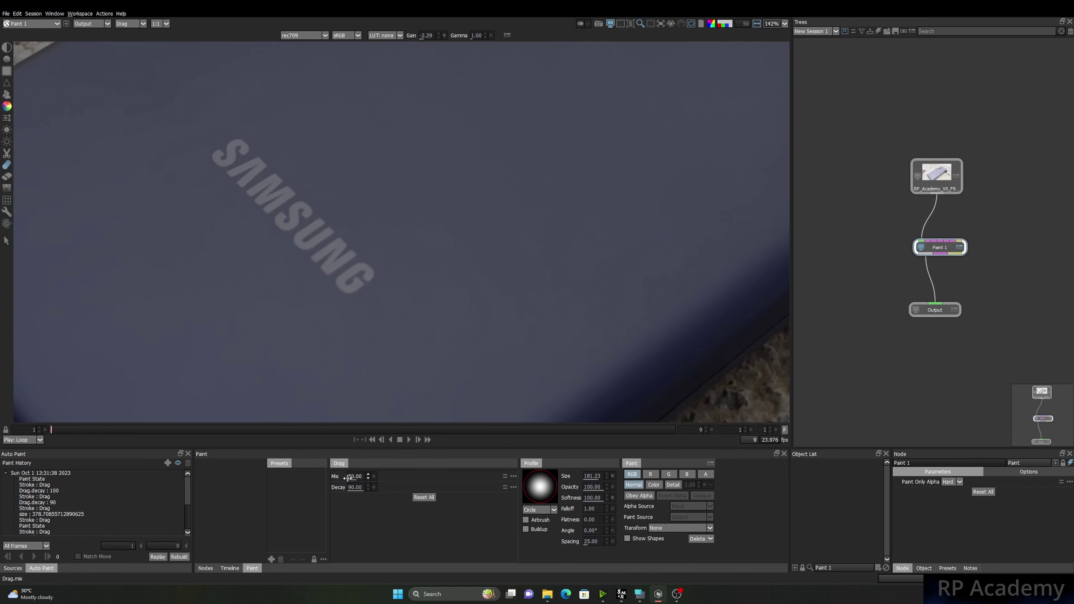
scroll(160, 144, "up", 2)
left_click_drag(205, 274, 200, 275)
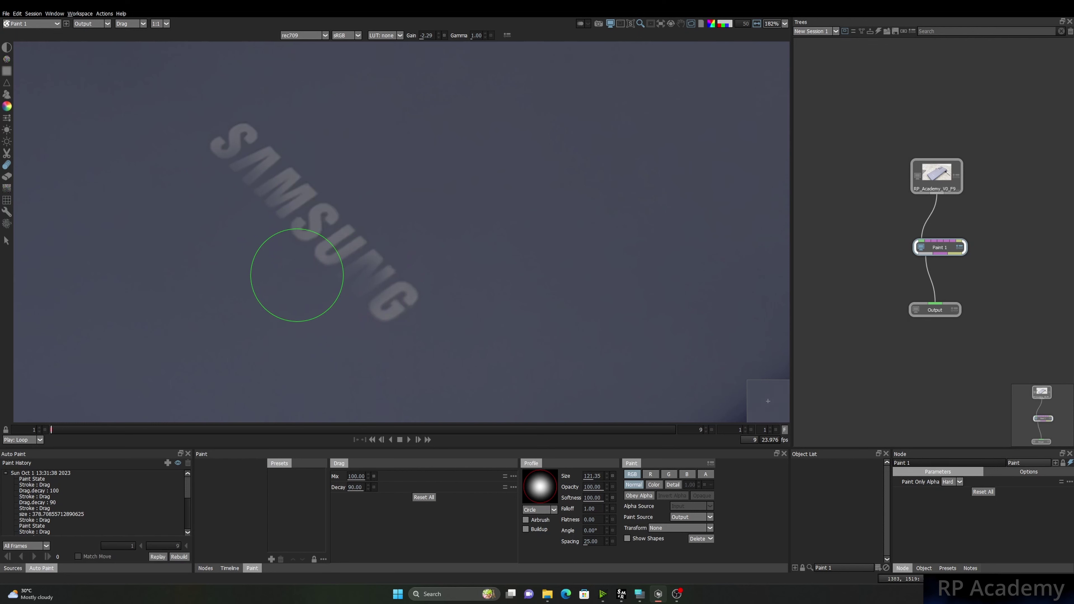
left_click_drag(297, 276, 340, 245)
left_click_drag(269, 252, 319, 210)
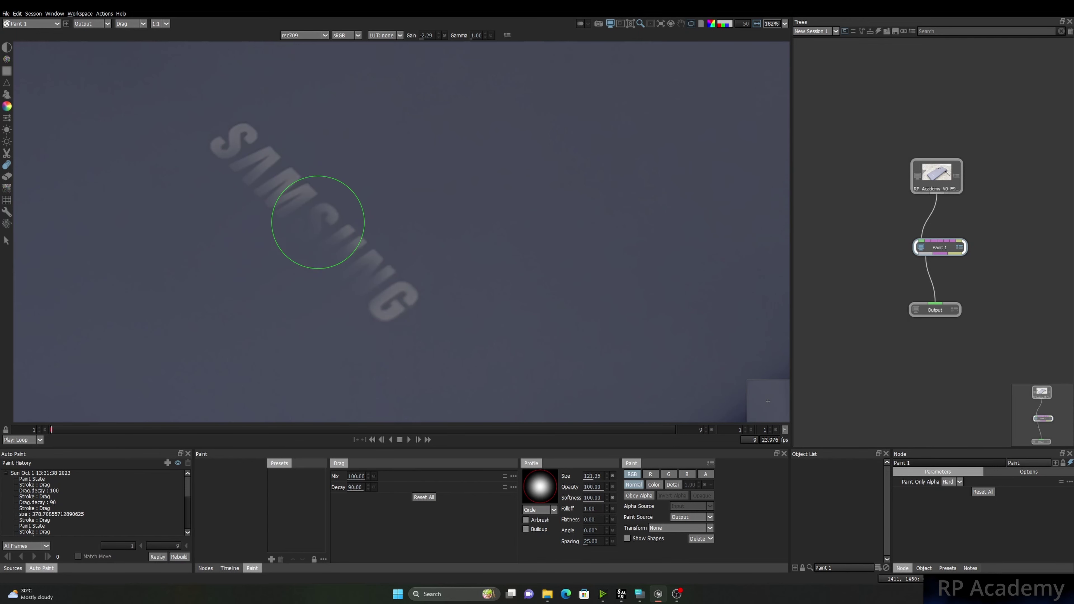
Wipe out the logo's outer letters with Drag strokes at Mix 50 and the remaining middle letters at Mix 100.
left_click(374, 476)
mouse_move(425, 298)
left_mouse_down()
mouse_move(425, 314)
mouse_move(391, 300)
mouse_move(410, 339)
mouse_move(459, 376)
mouse_move(432, 233)
mouse_move(405, 251)
mouse_move(398, 237)
mouse_move(400, 186)
mouse_move(379, 231)
mouse_move(187, 103)
mouse_move(250, 132)
mouse_move(177, 108)
mouse_move(226, 152)
mouse_move(239, 144)
left_mouse_up()
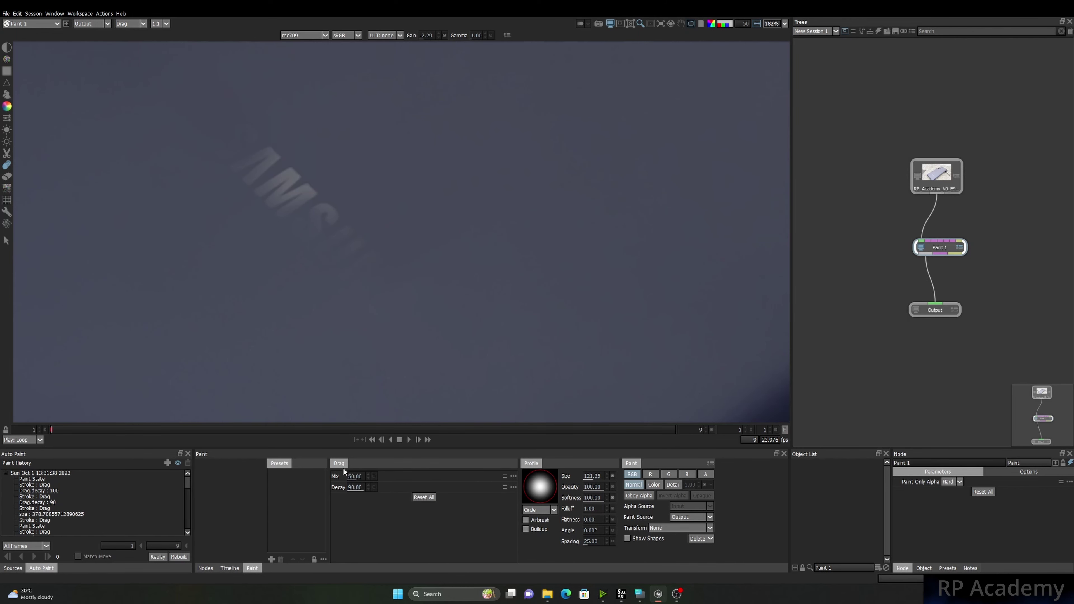
left_click_drag(352, 476, 373, 476)
mouse_move(247, 127)
left_mouse_down()
mouse_move(210, 125)
mouse_move(229, 163)
mouse_move(208, 221)
mouse_move(273, 163)
mouse_move(326, 151)
mouse_move(320, 181)
mouse_move(264, 197)
mouse_move(338, 180)
mouse_move(333, 231)
mouse_move(383, 247)
mouse_move(398, 305)
mouse_move(312, 230)
mouse_move(385, 188)
left_mouse_up()
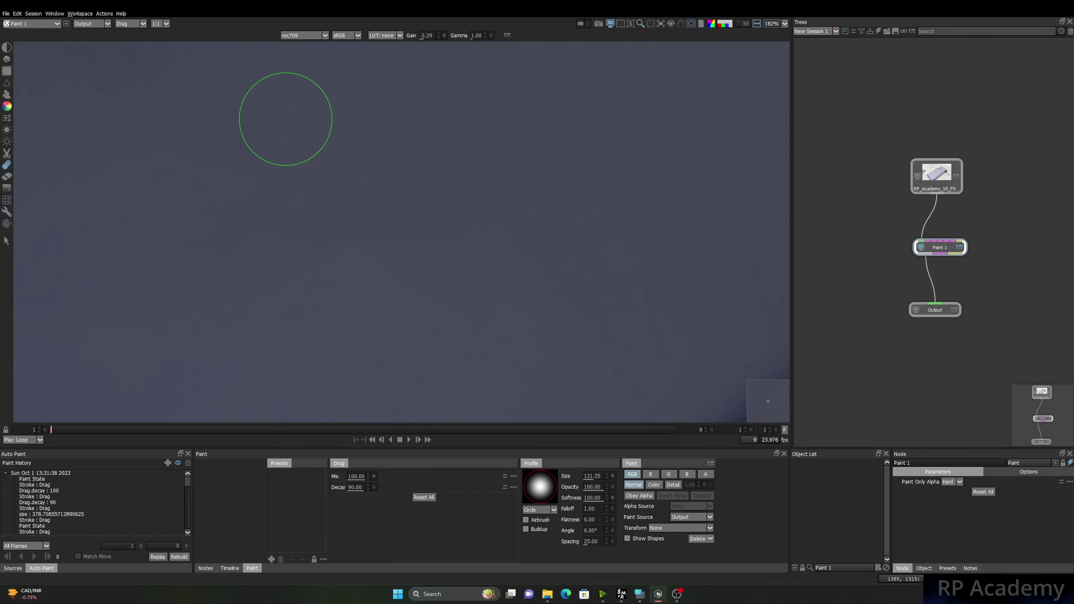
Set the Drag Mix back to 50 and reduce the brush size to 43.74 for work on the camera flash.
scroll(286, 237, "down", 3)
scroll(287, 237, "down", 3)
left_click_drag(284, 254, 97, 348)
scroll(147, 288, "up", 2)
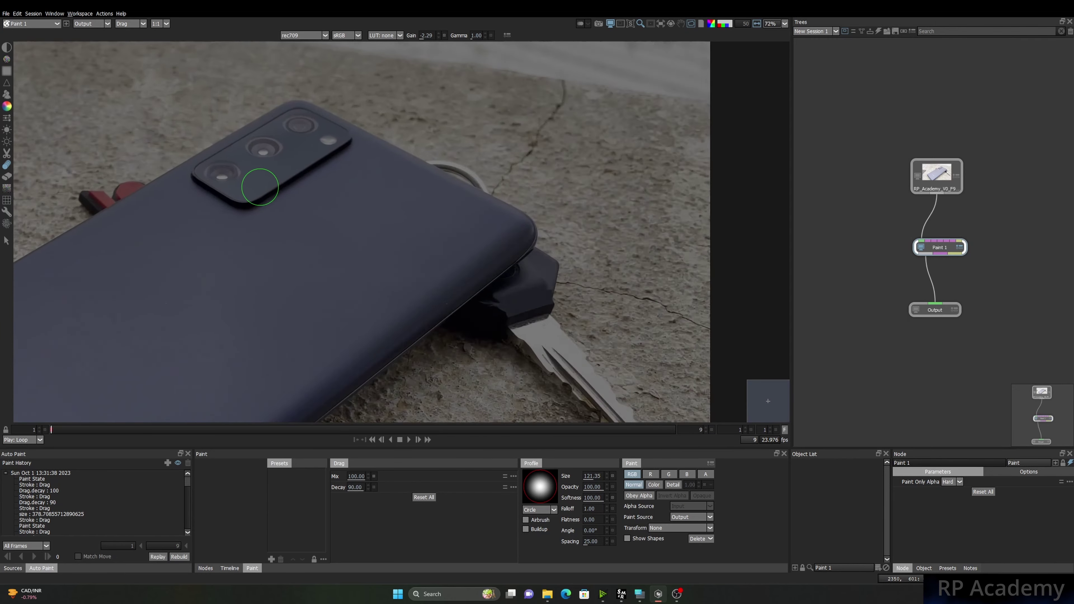
scroll(443, 380, "up", 1)
mouse_move(278, 240)
left_mouse_down()
mouse_move(400, 175)
mouse_move(360, 276)
left_mouse_up()
left_click_drag(587, 305, 448, 196)
scroll(448, 196, "up", 4)
scroll(447, 192, "down", 6)
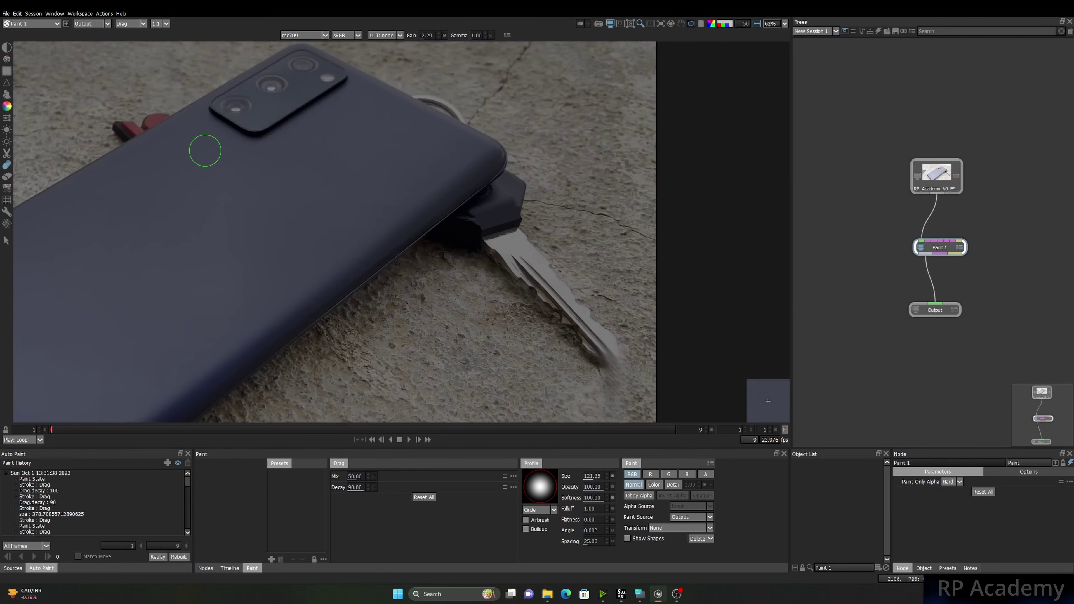
left_click_drag(241, 113, 288, 230)
scroll(287, 230, "up", 11)
scroll(467, 135, "up", 5)
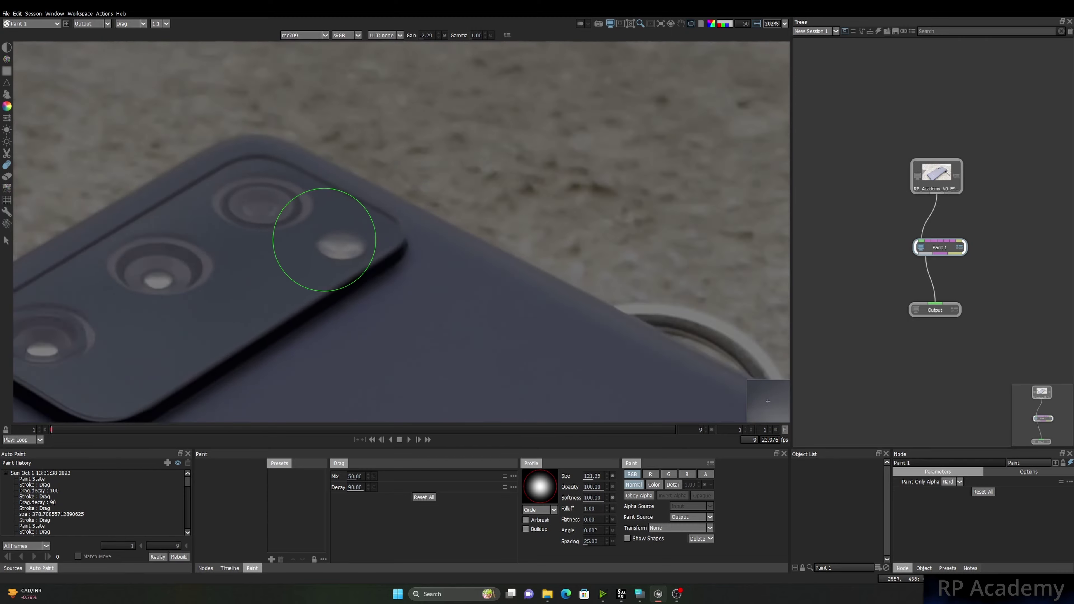
left_click_drag(348, 238, 220, 339)
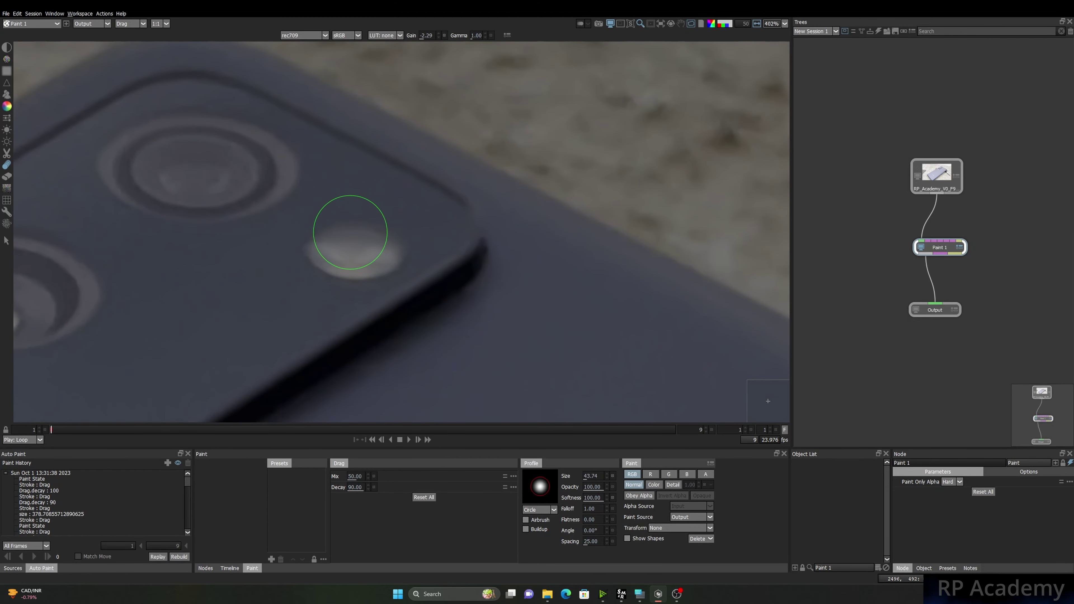
Remove the bright flash from the camera module by dragging surrounding dark surface over it with a 43.50 brush.
scroll(283, 291, "up", 2)
left_click_drag(293, 295, 339, 257)
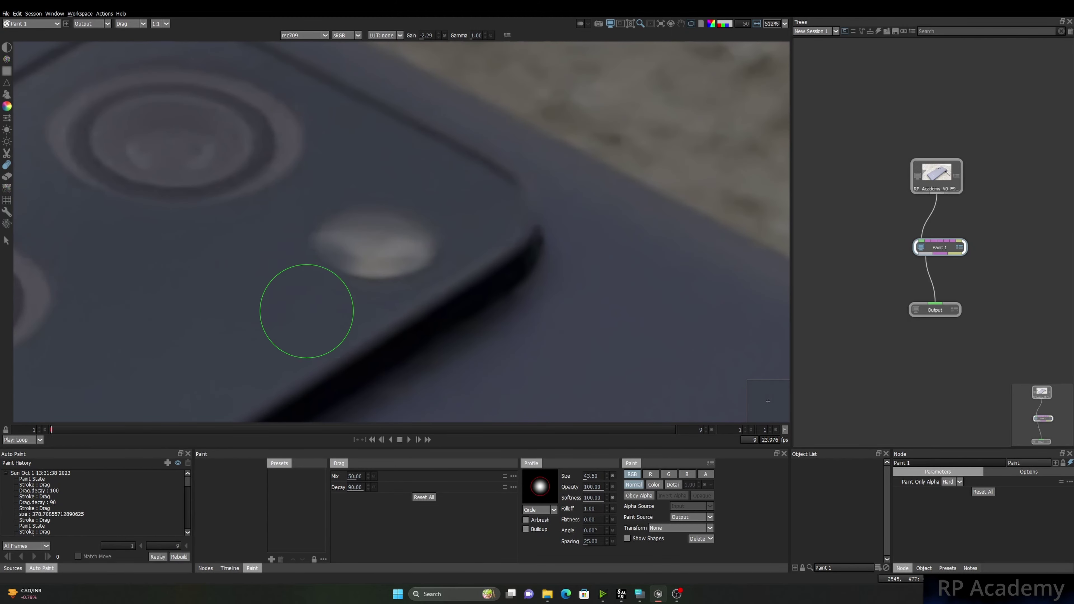
mouse_move(307, 312)
left_mouse_down()
mouse_move(343, 288)
mouse_move(329, 259)
left_mouse_up()
mouse_move(238, 243)
left_mouse_down()
mouse_move(319, 247)
mouse_move(266, 260)
mouse_move(339, 246)
mouse_move(353, 182)
mouse_move(365, 187)
mouse_move(359, 205)
mouse_move(258, 248)
mouse_move(326, 226)
mouse_move(296, 240)
mouse_move(320, 249)
mouse_move(450, 208)
mouse_move(388, 254)
mouse_move(445, 226)
left_mouse_up()
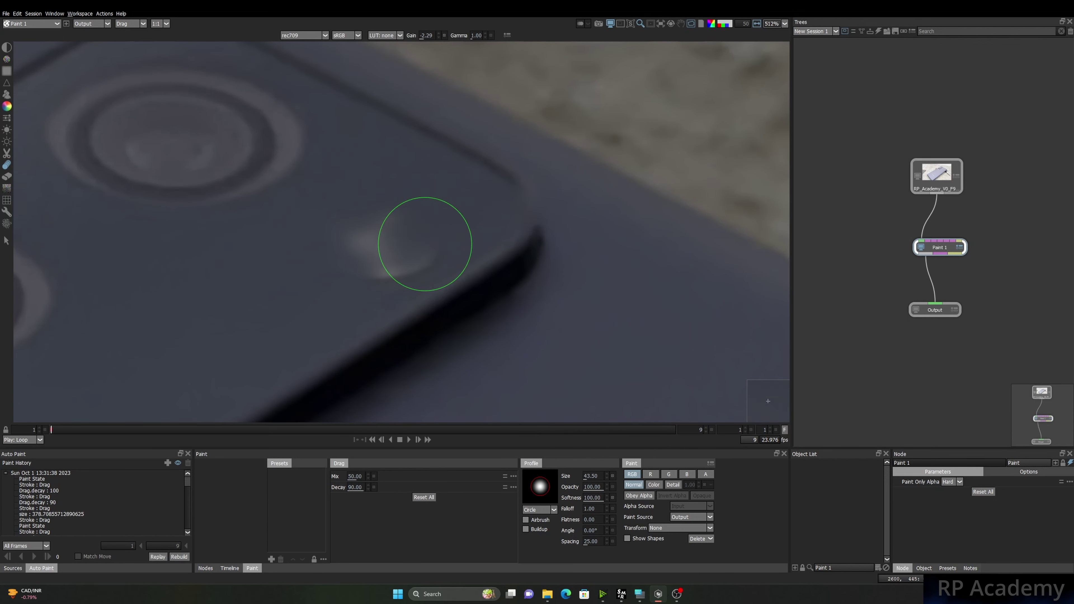
mouse_move(370, 230)
left_mouse_down()
mouse_move(283, 227)
mouse_move(376, 231)
mouse_move(310, 242)
mouse_move(346, 276)
left_mouse_up()
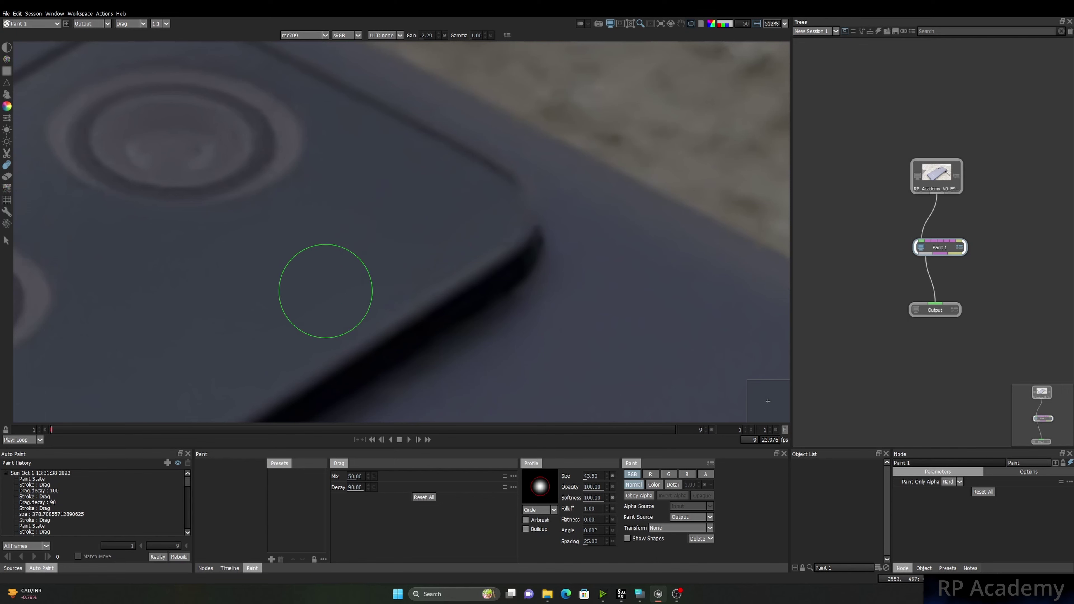
Remove the middle camera lens by pulling surrounding dark surface over it with Drag strokes at Mix 100 and a 43.50 brush.
scroll(441, 228, "down", 5)
left_click_drag(127, 336, 379, 249)
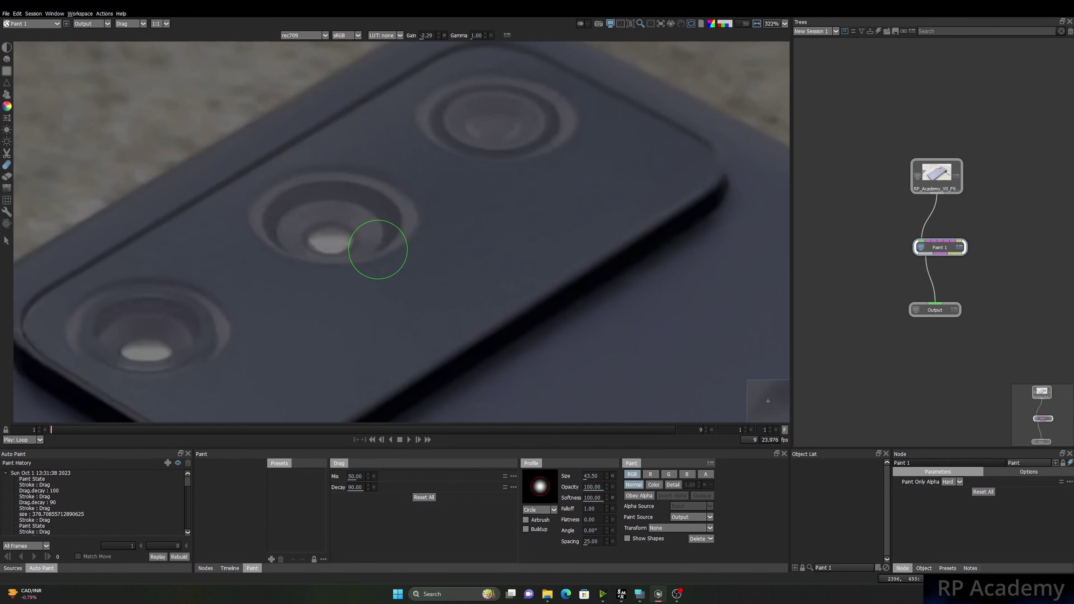
scroll(377, 254, "up", 2)
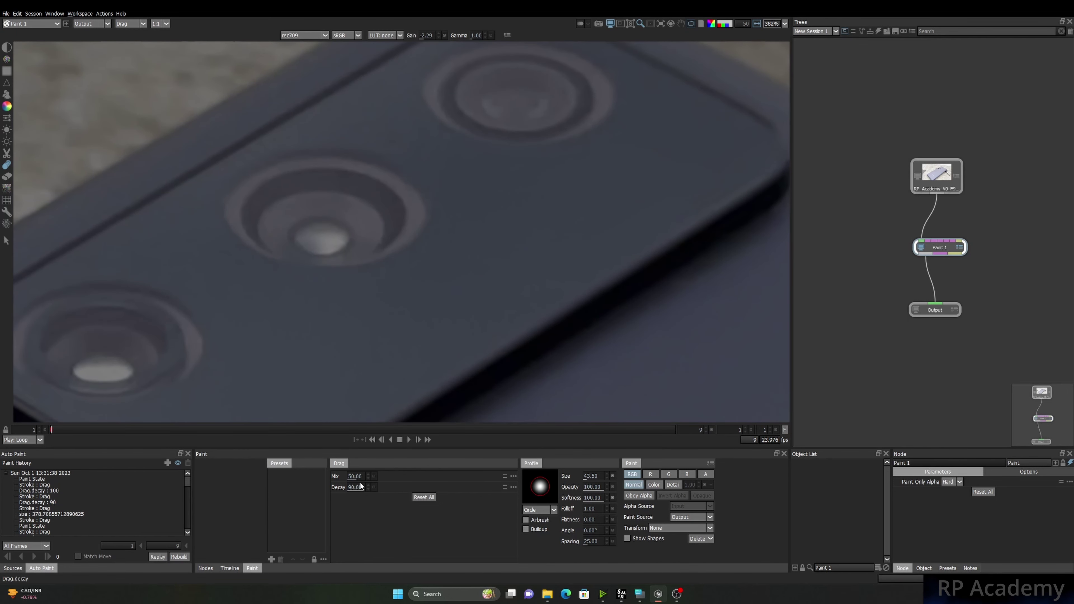
mouse_move(300, 254)
left_mouse_down()
mouse_move(310, 277)
mouse_move(327, 246)
mouse_move(341, 271)
mouse_move(367, 269)
mouse_move(363, 250)
mouse_move(376, 258)
mouse_move(342, 243)
mouse_move(422, 255)
mouse_move(368, 231)
mouse_move(399, 258)
mouse_move(388, 238)
mouse_move(409, 221)
left_mouse_up()
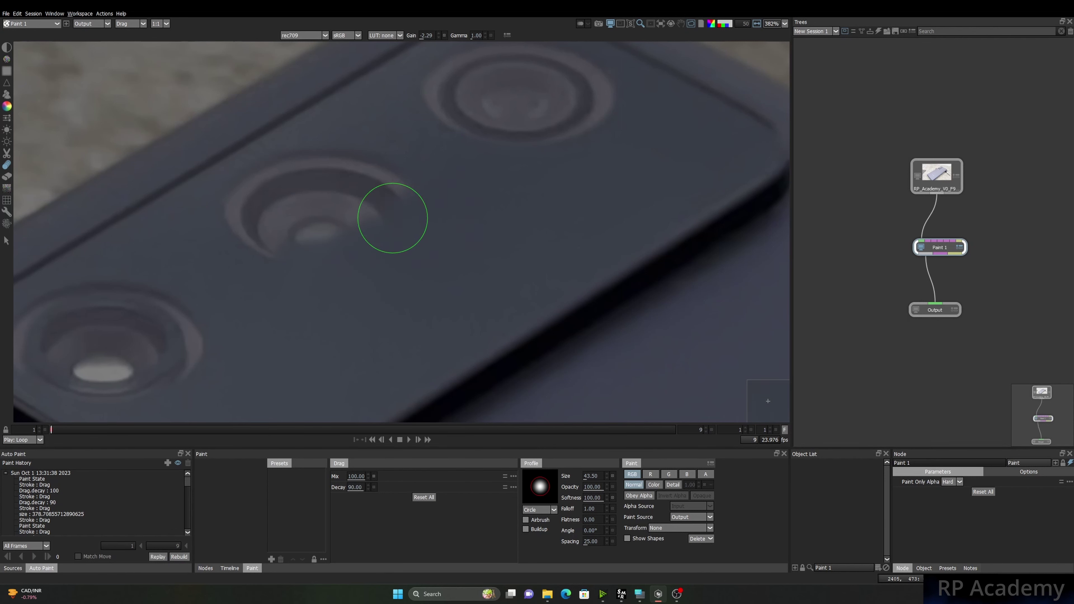
mouse_move(415, 177)
left_mouse_down()
mouse_move(383, 174)
mouse_move(388, 147)
left_mouse_up()
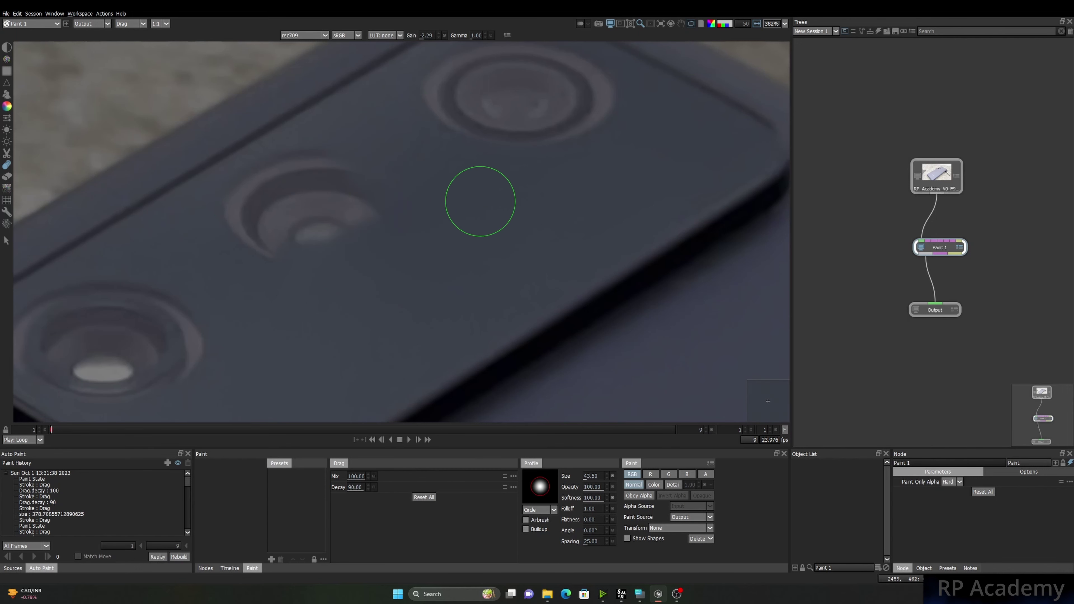
left_click_drag(190, 230, 206, 209)
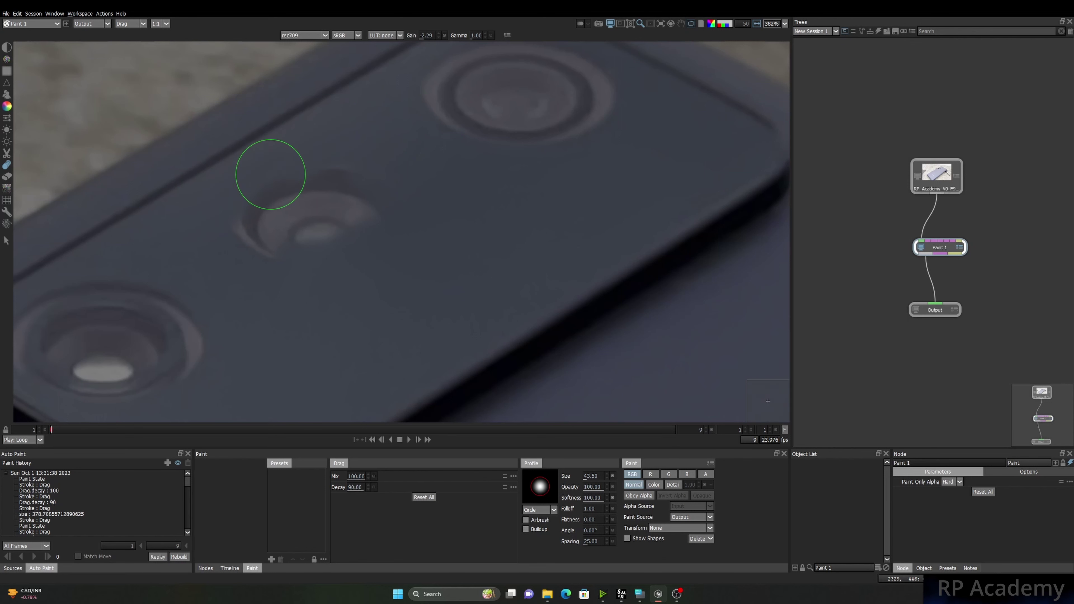
left_click_drag(248, 244, 269, 242)
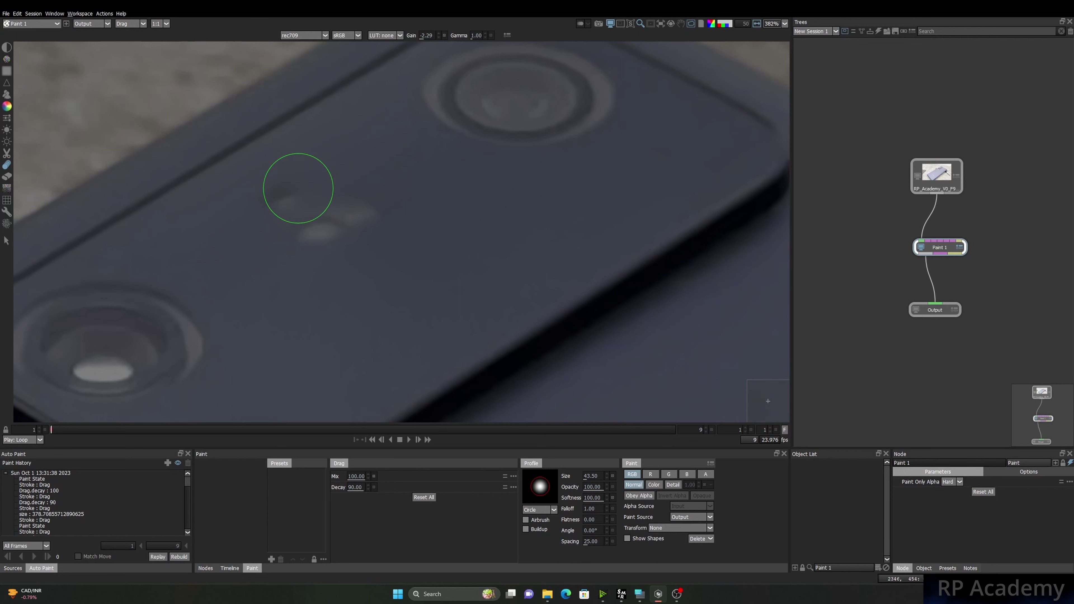
mouse_move(363, 197)
left_mouse_down()
mouse_move(347, 221)
mouse_move(358, 193)
left_mouse_up()
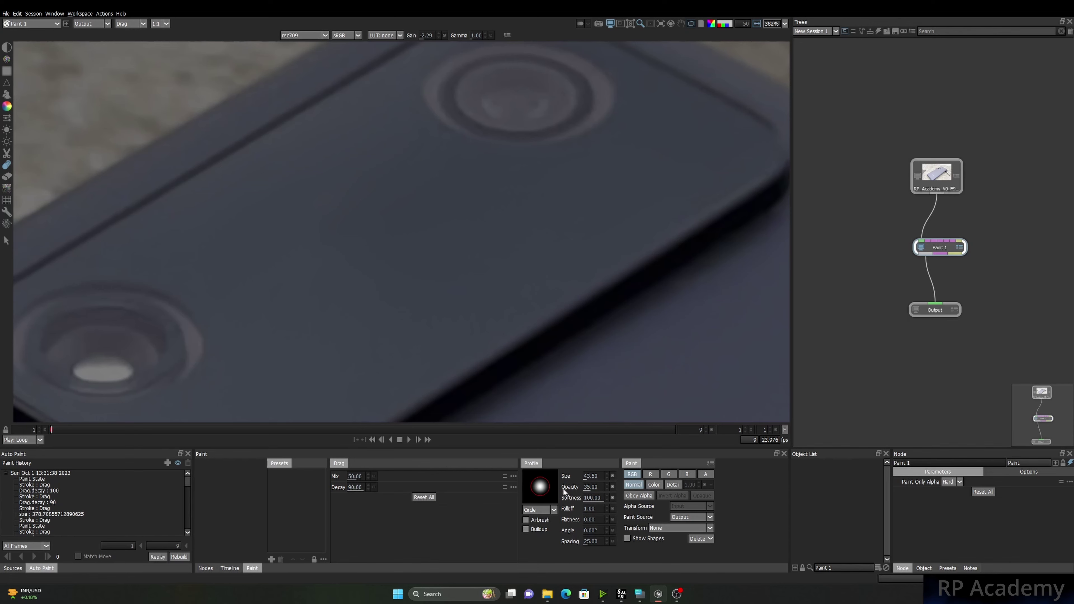
Blend the patched middle lens area with Drag strokes at Mix 50, Opacity 35 and a 58.43 brush.
scroll(323, 173, "up", 2)
left_click_drag(321, 173, 435, 207)
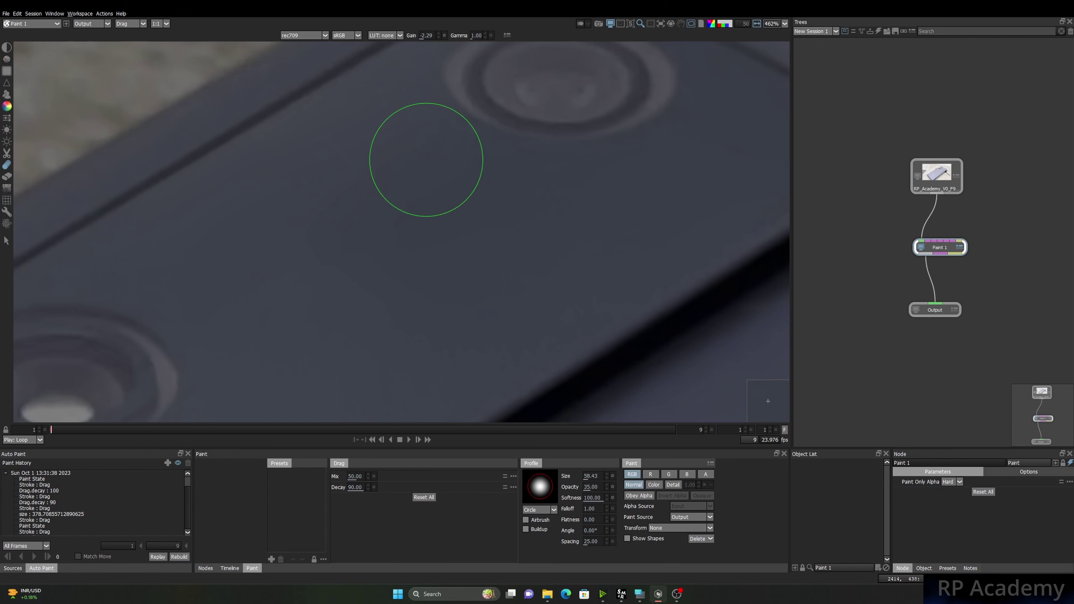
scroll(436, 248, "down", 2)
scroll(436, 248, "down", 5)
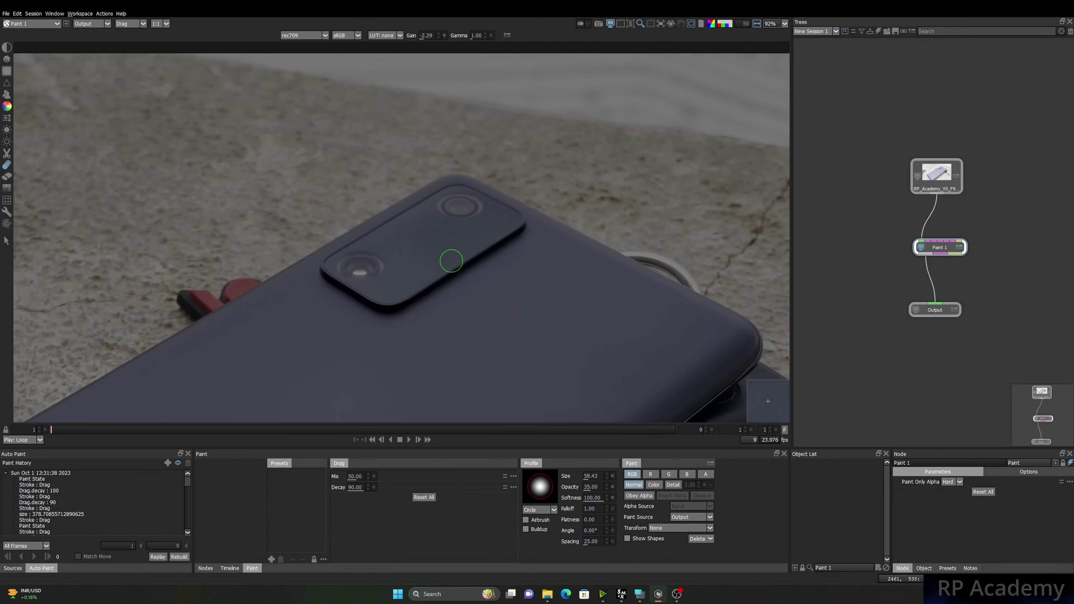
Compare the retouched camera module with the original image by toggling between the output and input views.
key("2")
key("1")
key("2")
left_click_drag(449, 247, 448, 230)
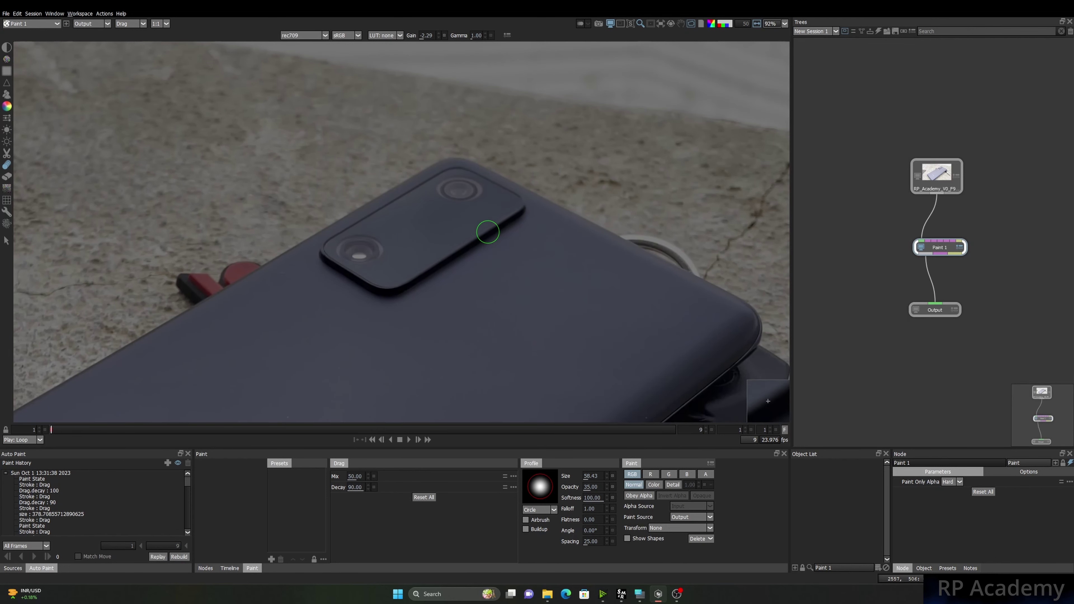
left_click_drag(357, 236, 350, 187)
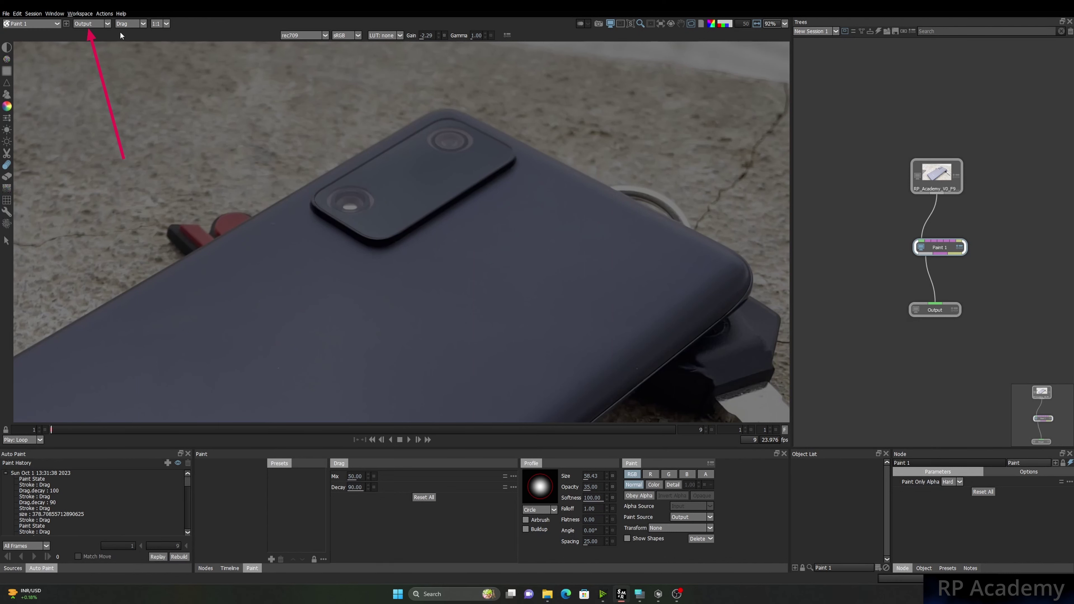
Set the viewer's displayed layer to Output and Input in alternation to compare the whole phone, finishing on Input.
left_click(83, 24)
left_click(92, 30)
left_click_drag(307, 212, 365, 187)
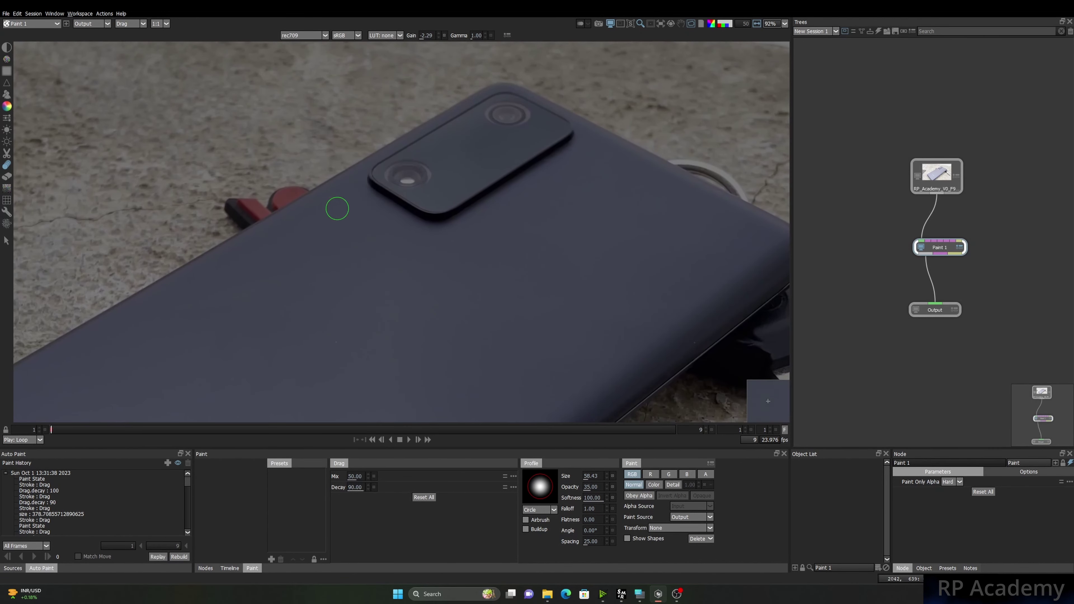
left_click(90, 23)
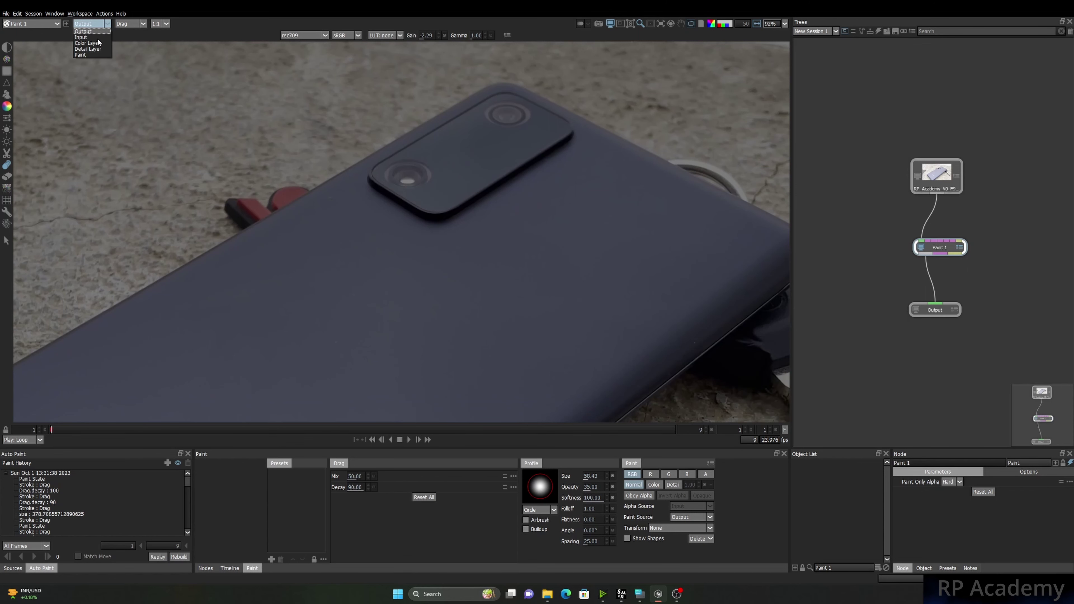
left_click(92, 41)
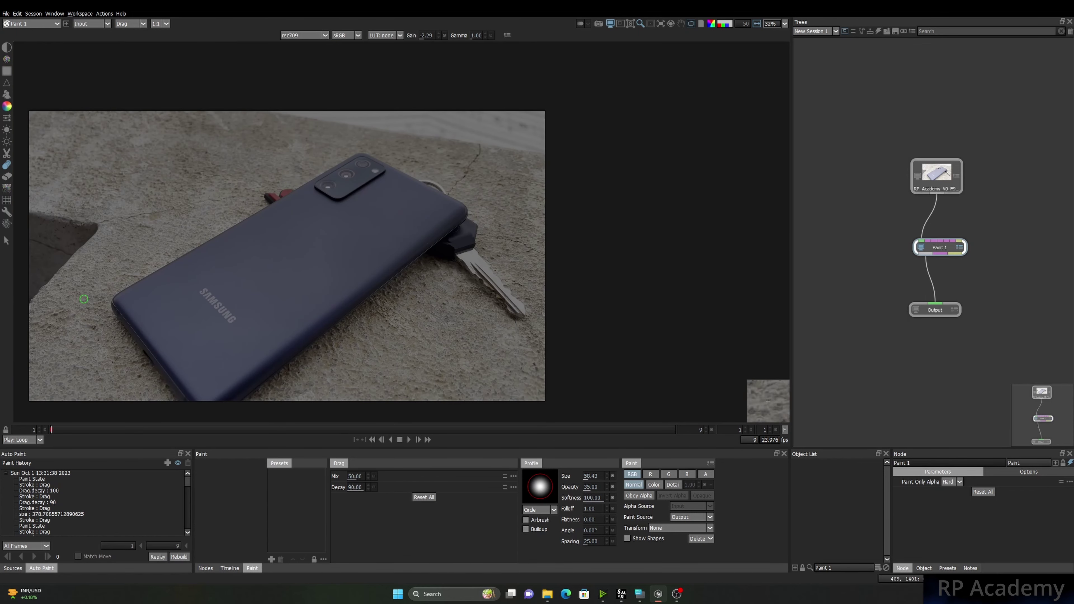
left_click(91, 24)
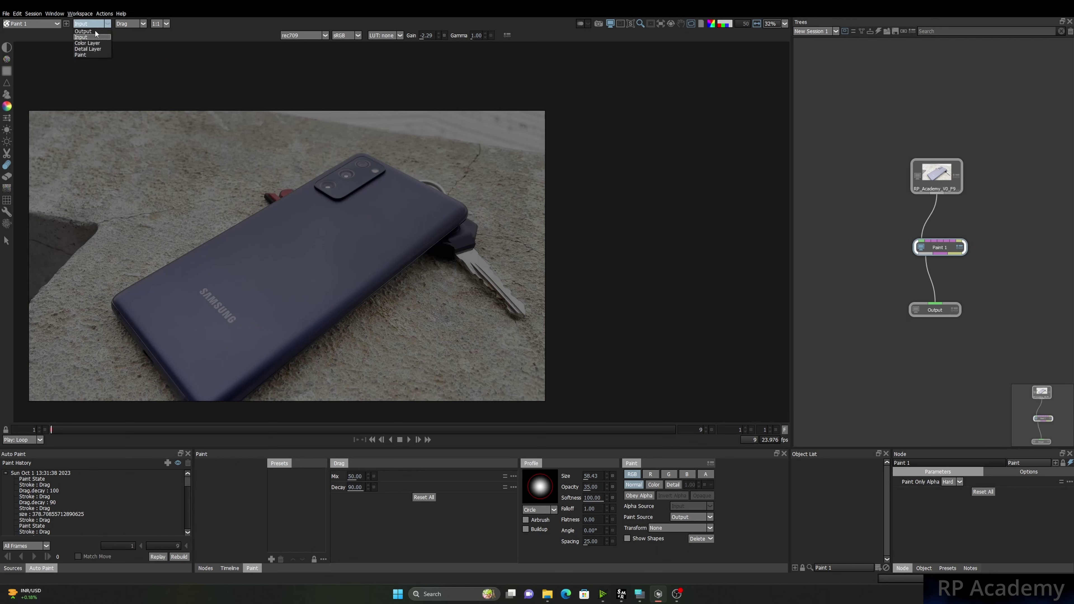
left_click(93, 32)
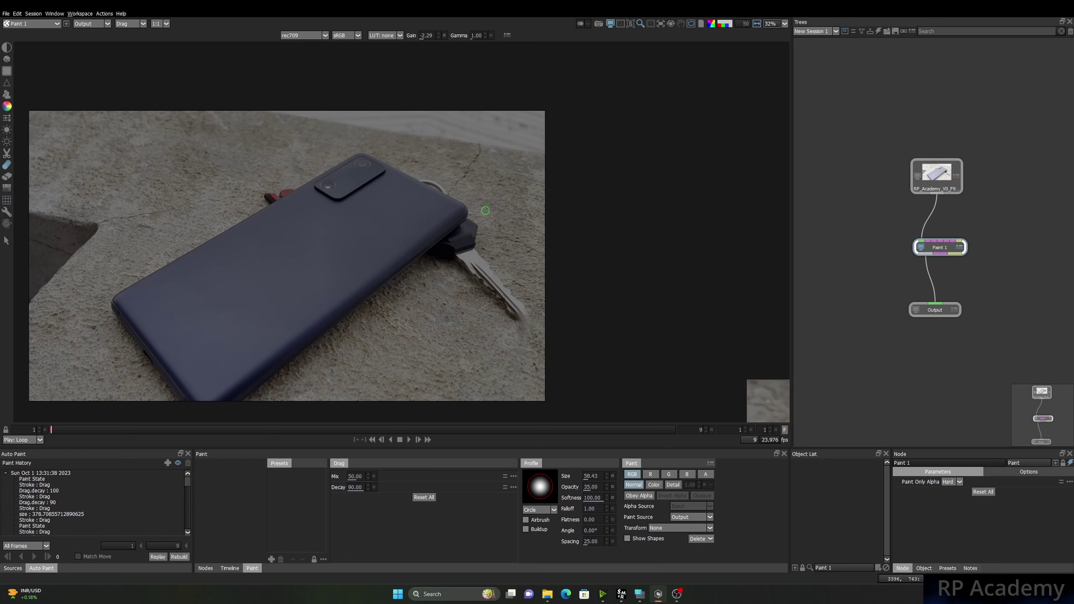
left_click(90, 24)
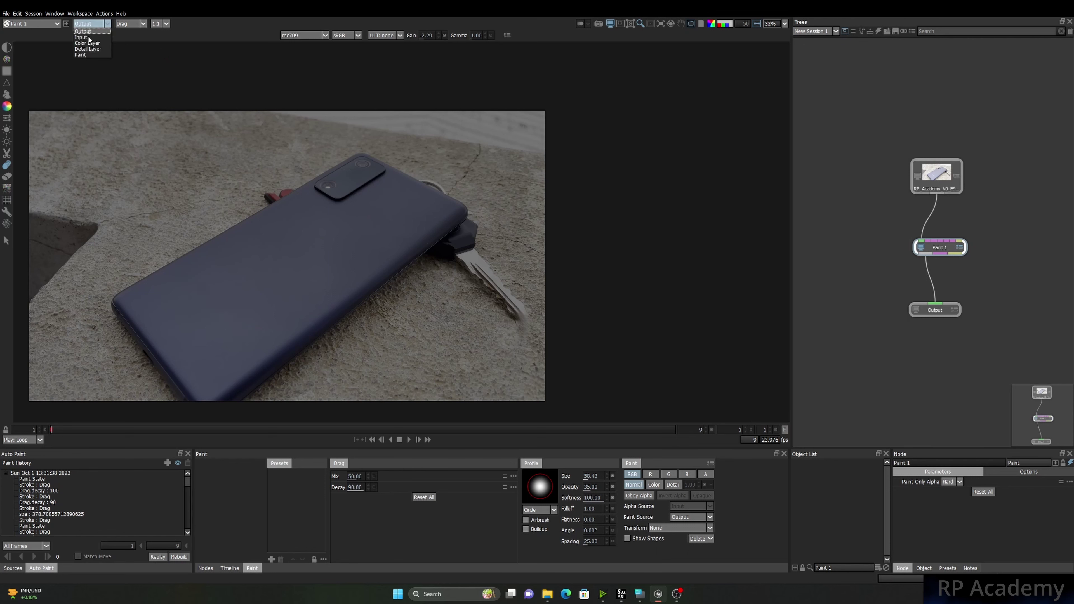
left_click(88, 42)
left_click_drag(341, 201, 308, 237)
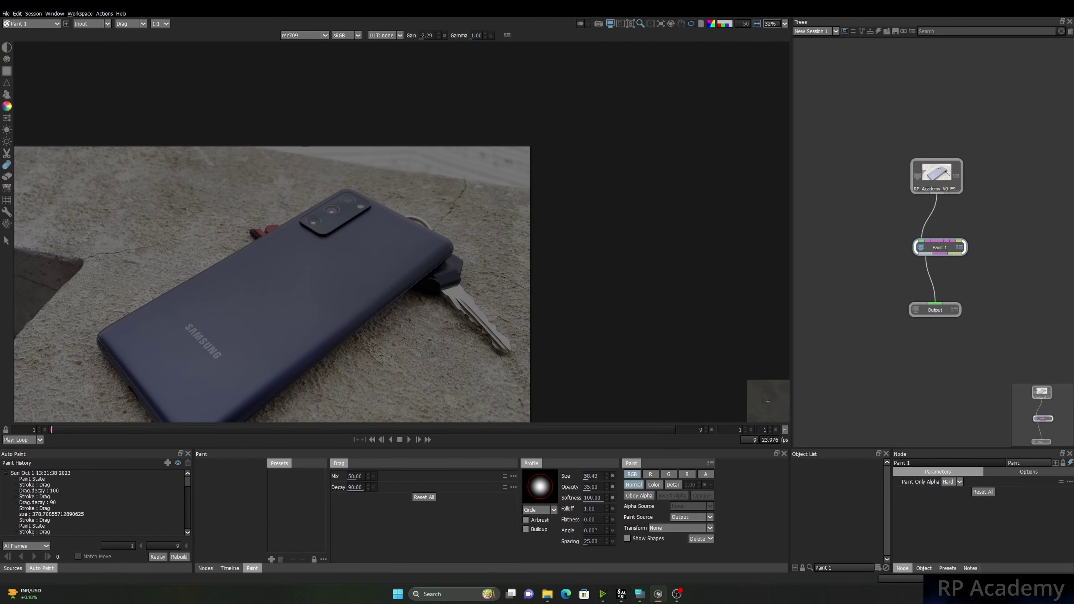
Bring up the On-Screen Keyboard, minimize it, and return the viewer to the Output layer.
left_click(635, 600)
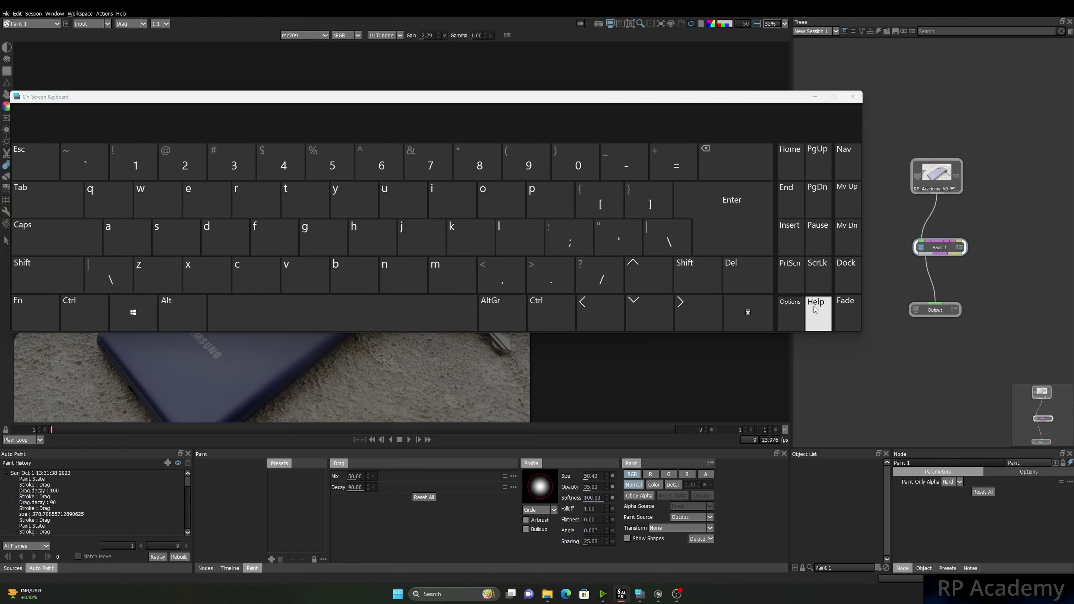
left_click(814, 98)
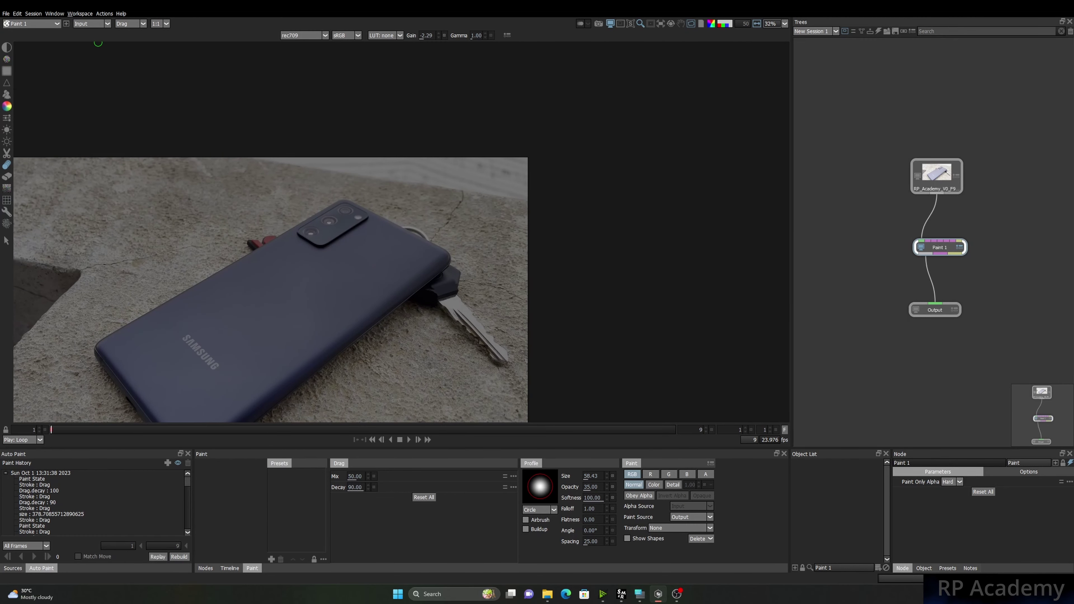
key("1")
left_click_drag(265, 259, 271, 200)
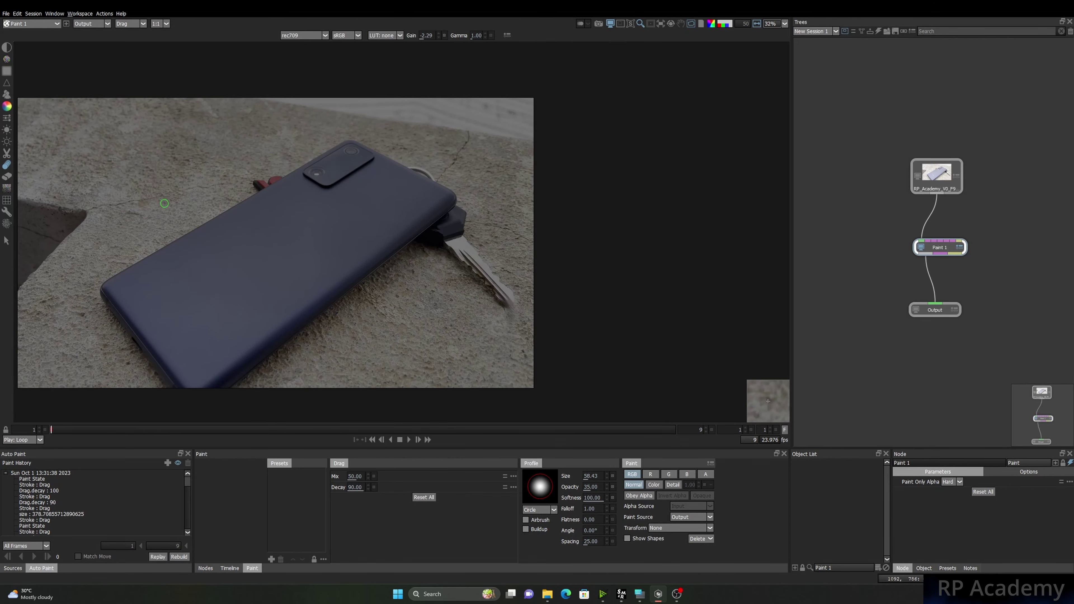
Raise the brush Opacity to 100 and smear dark surface over the inner side of the lens near the module's corner with an 80.54 brush.
key("o")
scroll(229, 236, "up", 10)
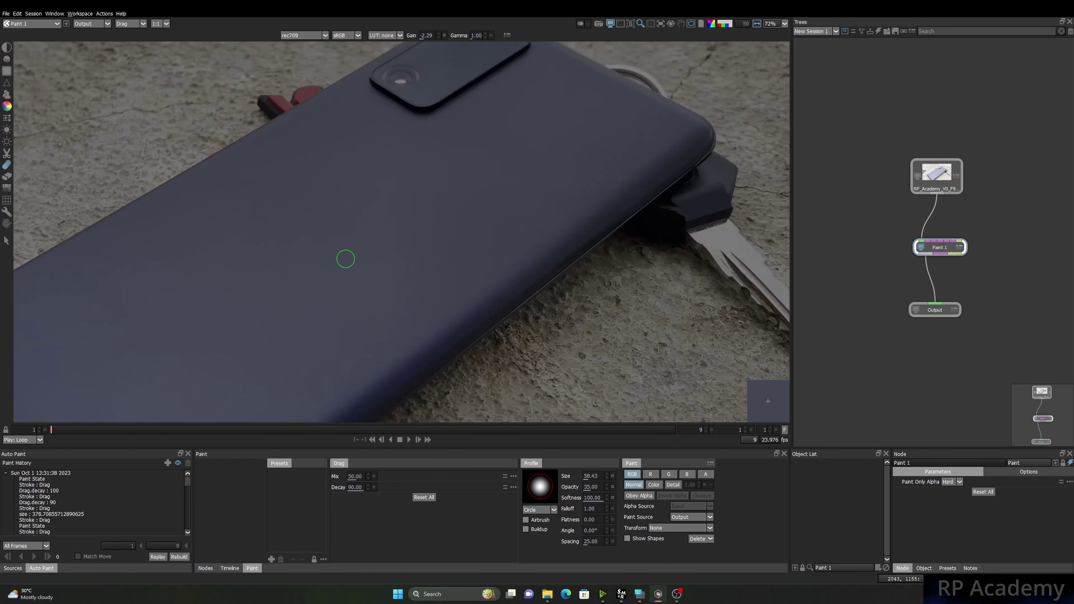
left_click_drag(371, 224, 386, 224)
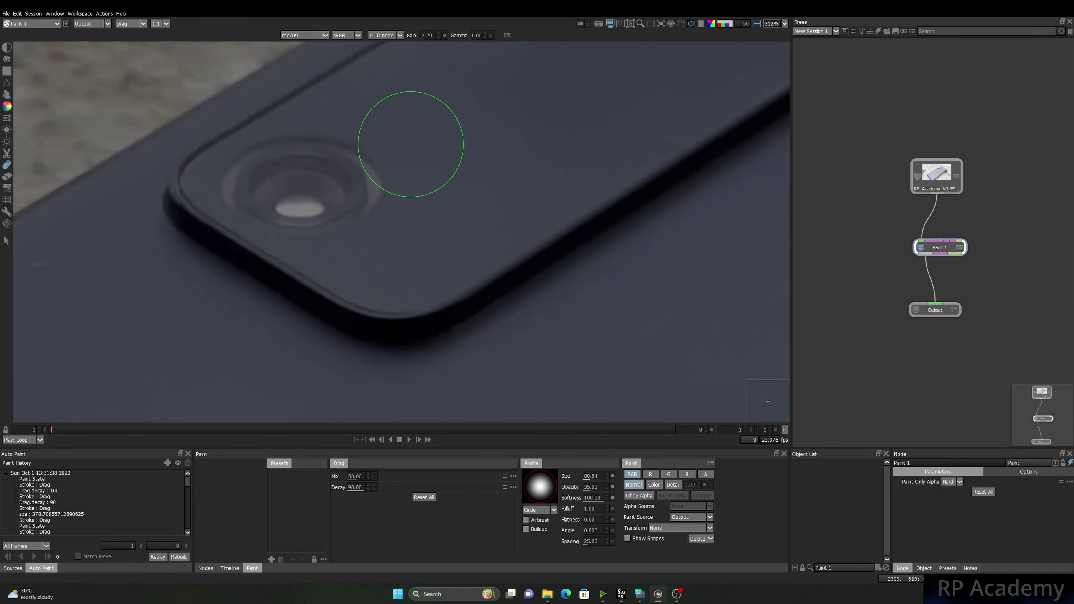
mouse_move(411, 144)
left_mouse_down()
mouse_move(367, 187)
mouse_move(383, 157)
left_mouse_up()
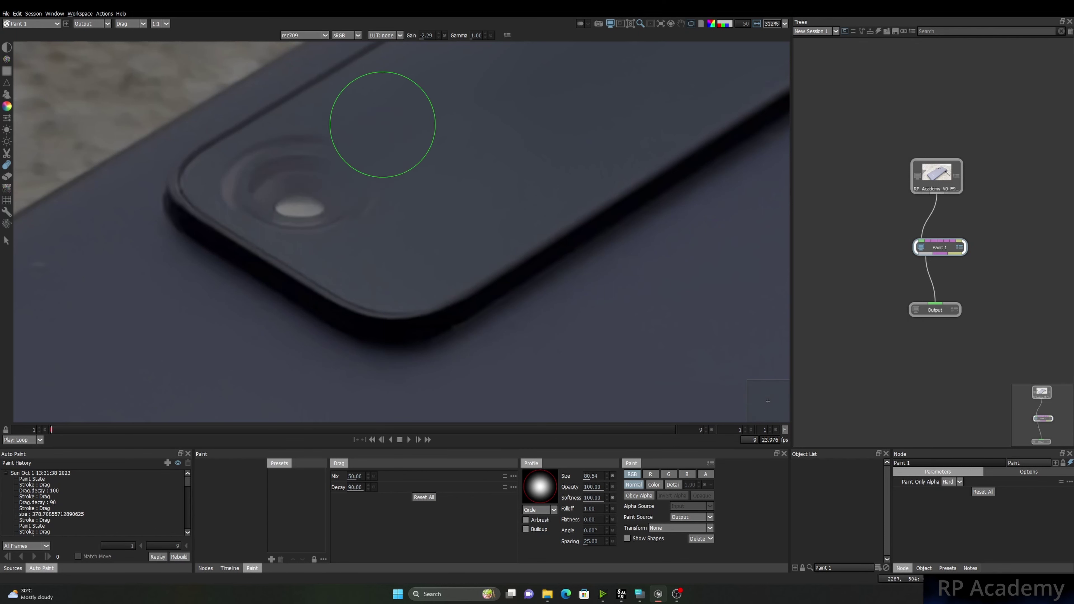
left_click_drag(382, 124, 313, 166)
left_click_drag(395, 206, 325, 192)
mouse_move(458, 242)
left_mouse_down()
mouse_move(347, 202)
mouse_move(342, 226)
mouse_move(385, 244)
mouse_move(310, 201)
left_mouse_up()
left_click_drag(372, 185, 343, 184)
Fade the corner lens's outer ring with Drag strokes at Mix 50, using brush sizes between 22.64 and 40.23.
scroll(206, 174, "up", 6)
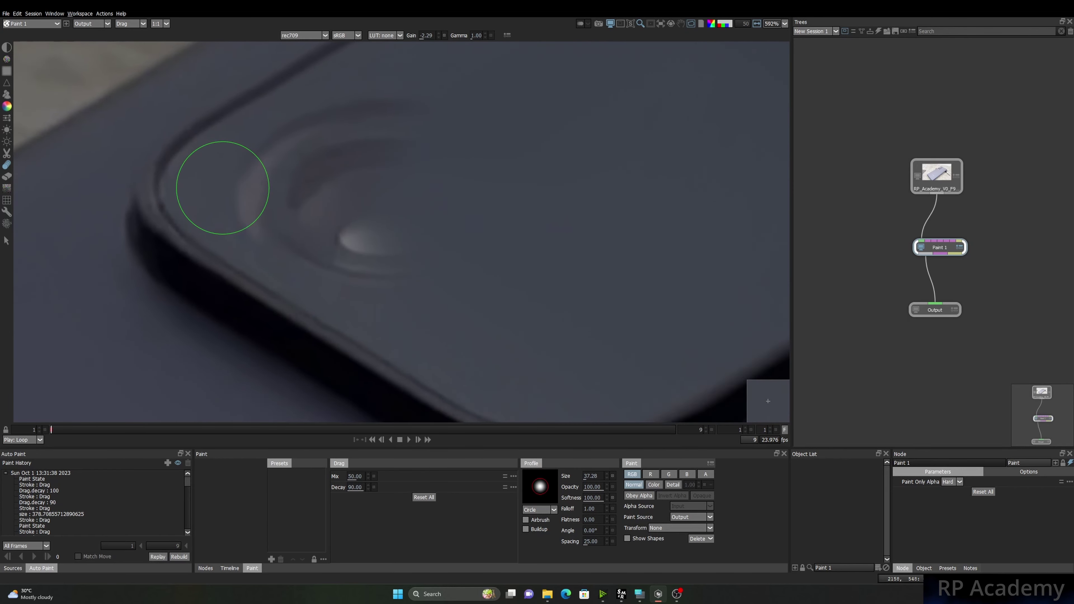
scroll(222, 187, "up", 1)
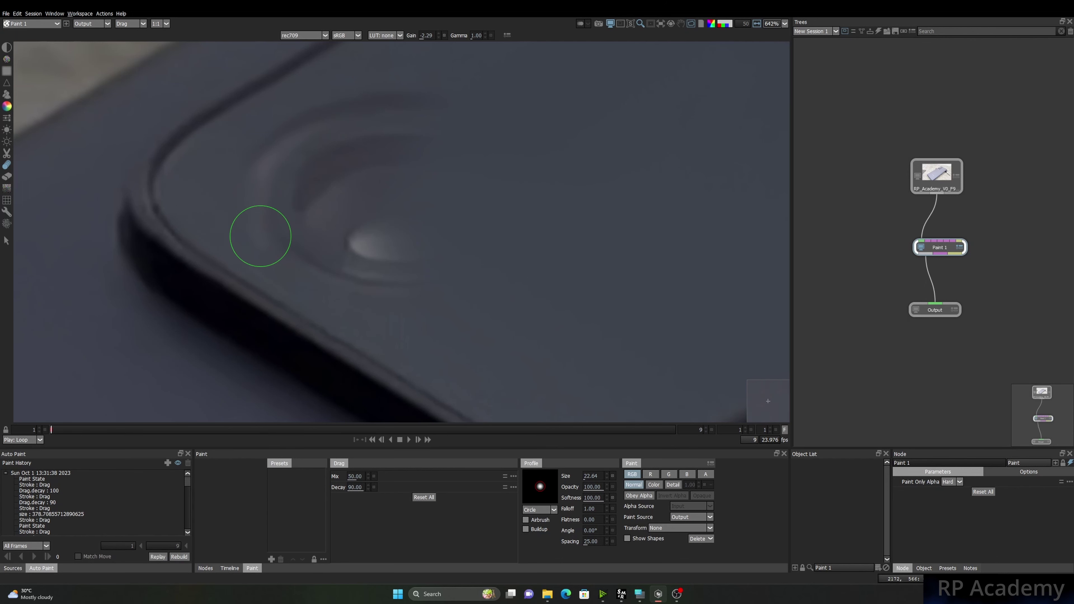
left_click_drag(321, 224, 295, 354)
left_click_drag(382, 223, 393, 222)
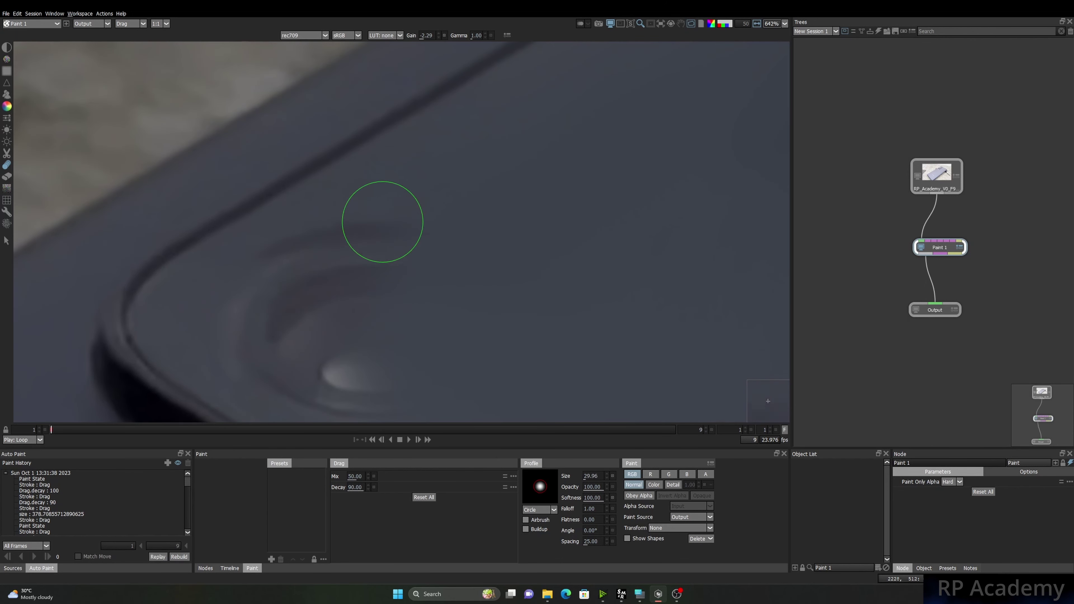
left_click_drag(354, 262, 392, 175)
left_click_drag(390, 192, 416, 178)
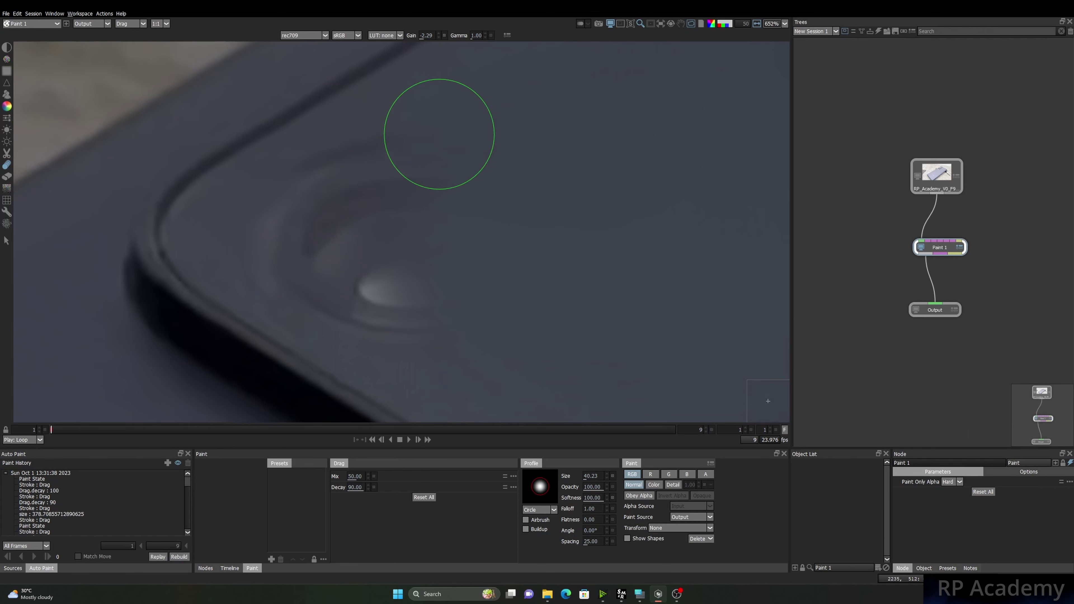
left_click_drag(399, 143, 341, 192)
mouse_move(323, 215)
left_mouse_down()
mouse_move(373, 202)
mouse_move(354, 237)
mouse_move(299, 185)
left_mouse_up()
scroll(305, 250, "up", 2)
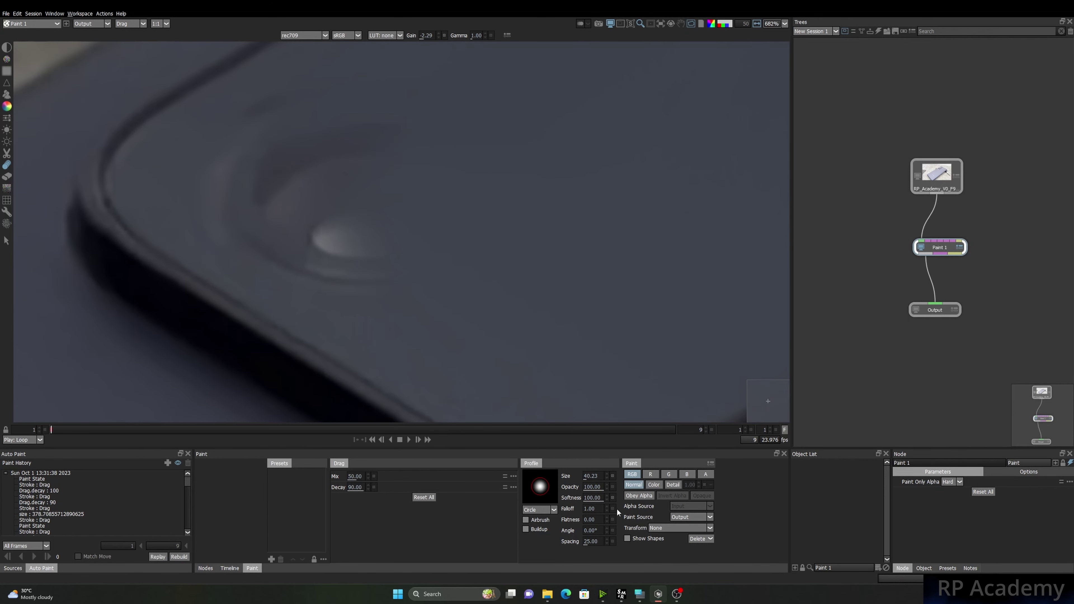
left_click(635, 595)
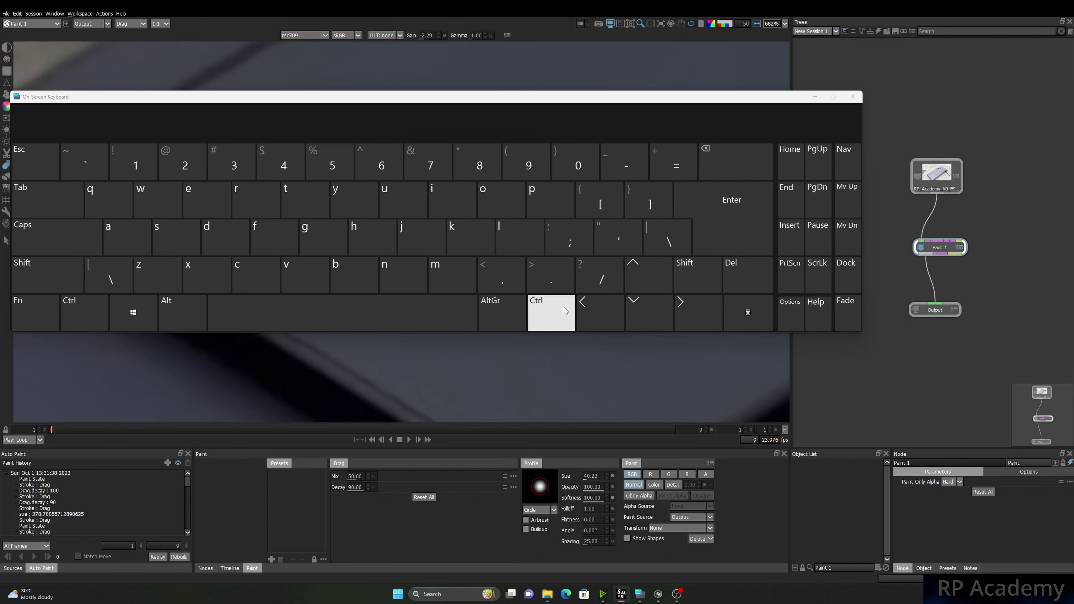
left_click(815, 96)
Wipe the bright spot and inner rings off the corner lens using Drag strokes with the brush enlarged to 59.15.
mouse_move(423, 311)
left_mouse_down()
mouse_move(304, 242)
mouse_move(333, 271)
mouse_move(303, 259)
mouse_move(316, 296)
mouse_move(334, 303)
mouse_move(227, 234)
mouse_move(353, 290)
left_mouse_up()
mouse_move(360, 211)
left_mouse_down()
mouse_move(398, 309)
mouse_move(440, 309)
left_mouse_up()
mouse_move(444, 238)
left_mouse_down()
mouse_move(365, 245)
mouse_move(231, 285)
mouse_move(314, 169)
left_mouse_up()
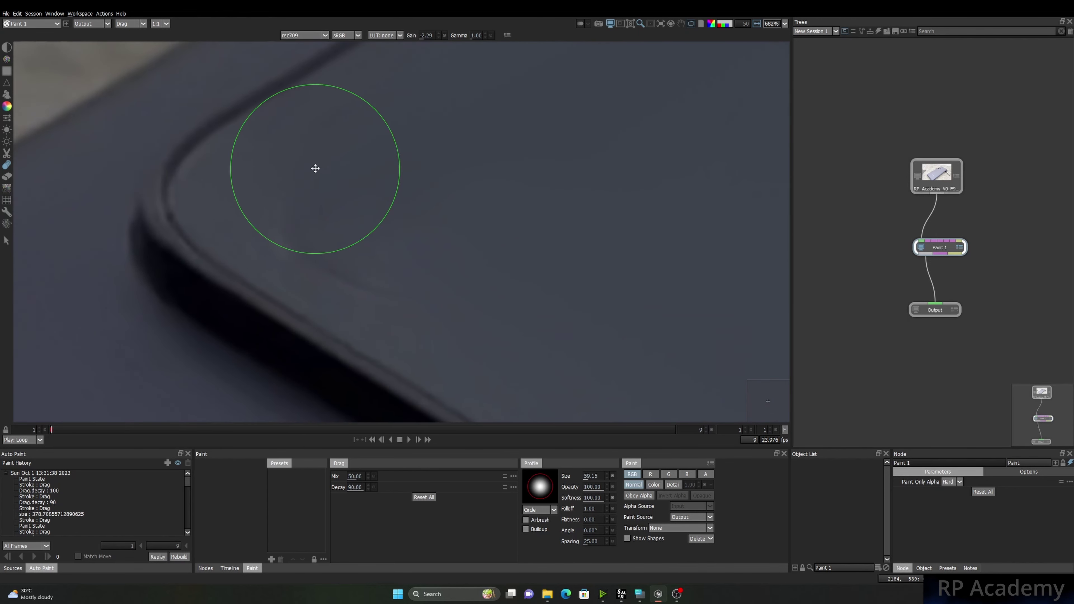
Smooth out the corner lens's leftover dark arcs with Drag strokes using 25.92 and 43.01 brushes.
scroll(382, 291, "down", 1)
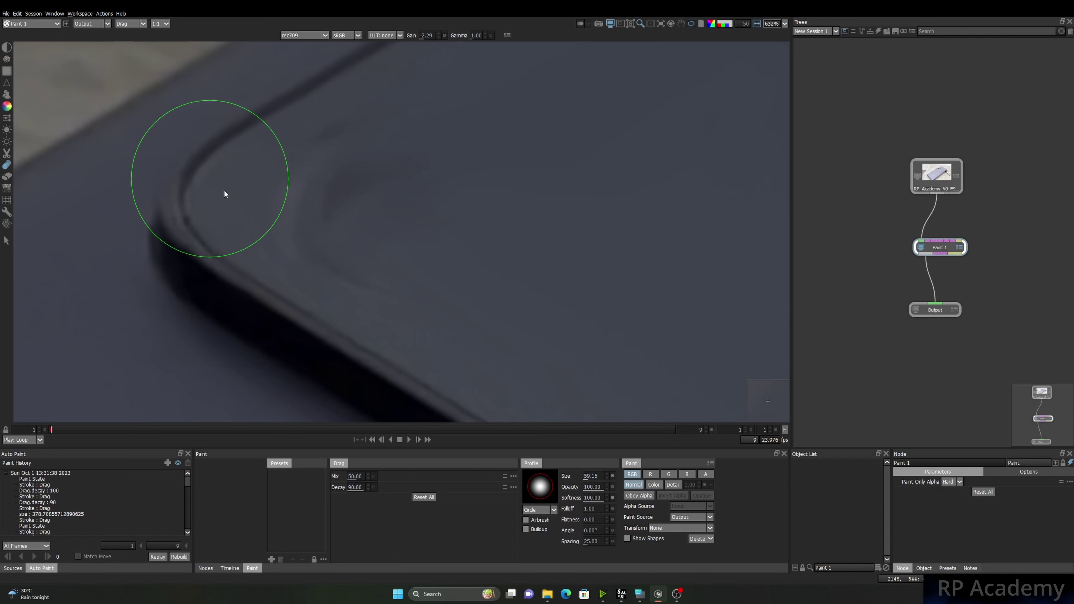
left_click_drag(287, 198, 184, 273)
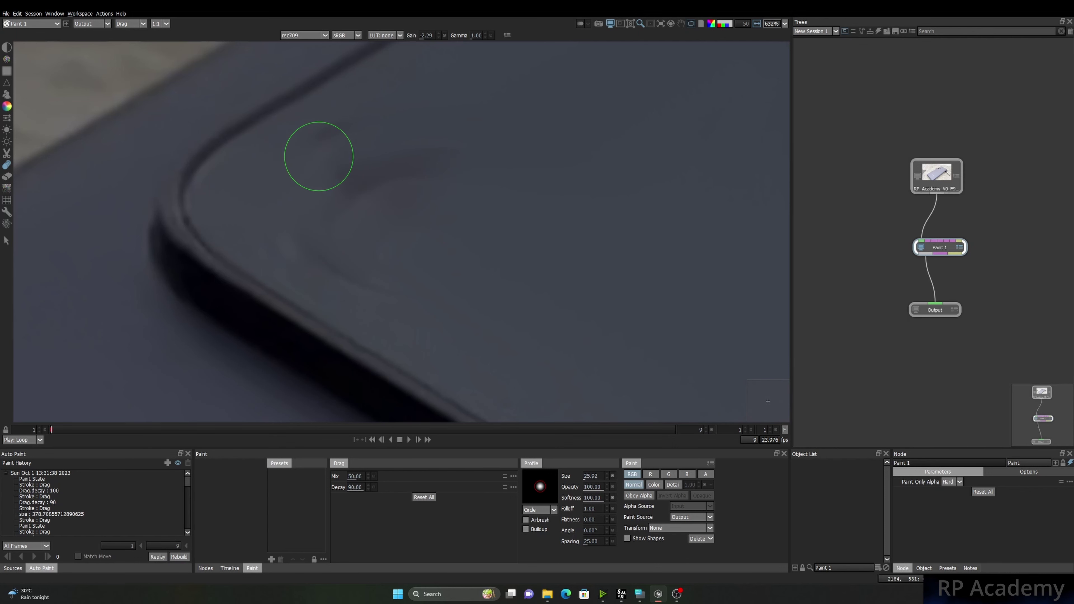
left_click_drag(439, 153, 416, 180)
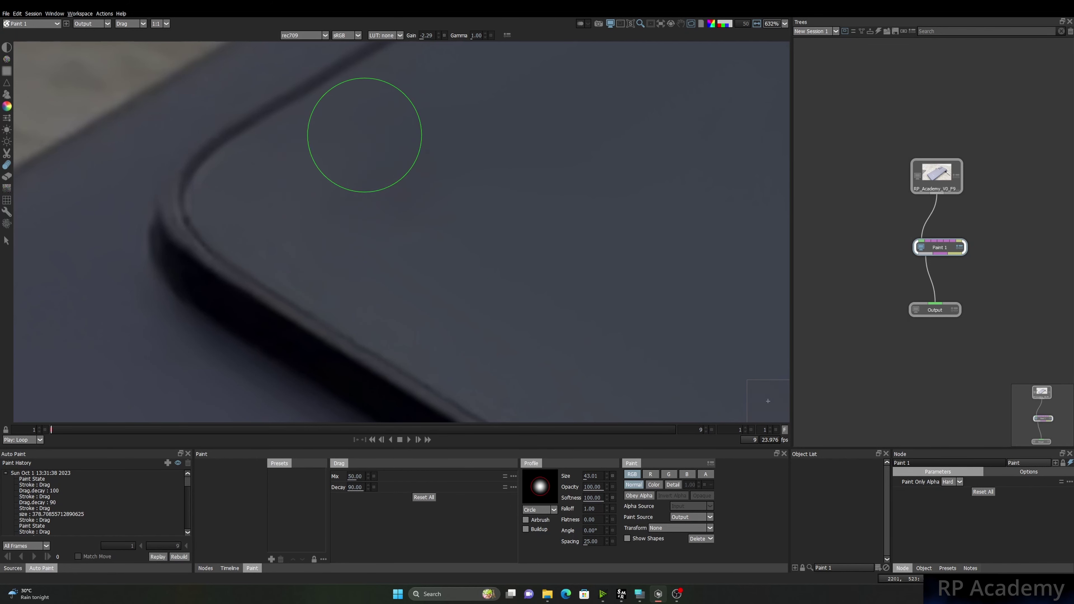
scroll(439, 238, "down", 1)
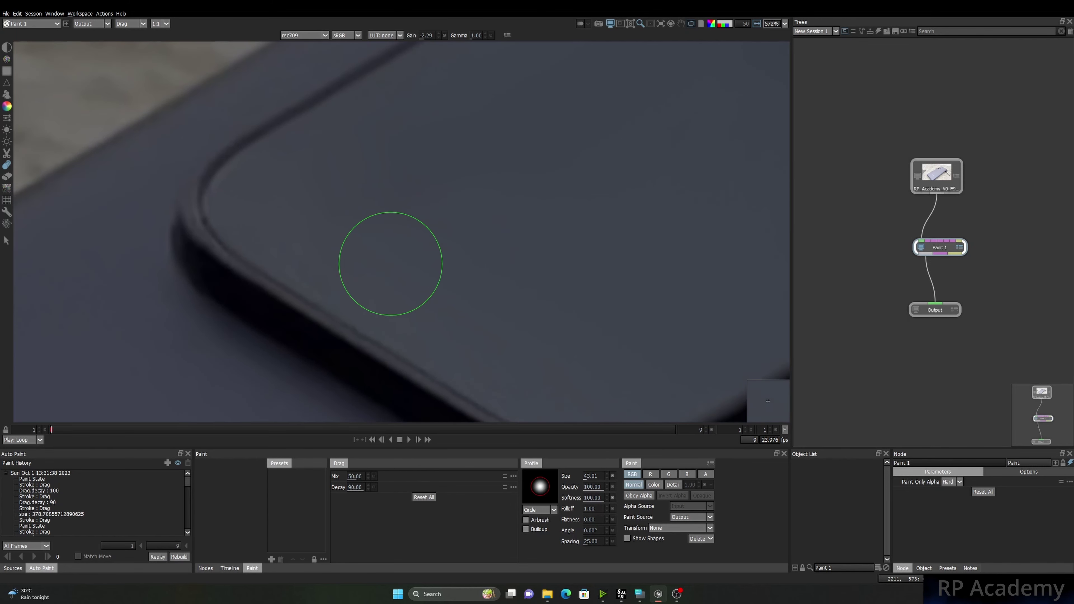
Inspect the retouched camera module, the phone's back and the keys beside it at several magnifications for leftover marks.
scroll(453, 333, "down", 13)
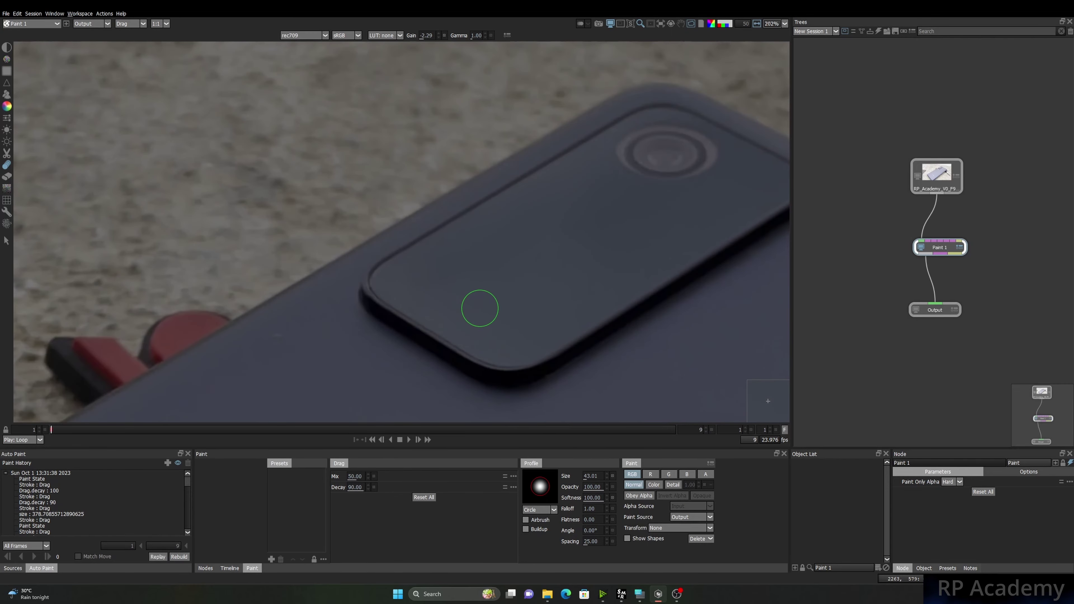
scroll(369, 243, "down", 3)
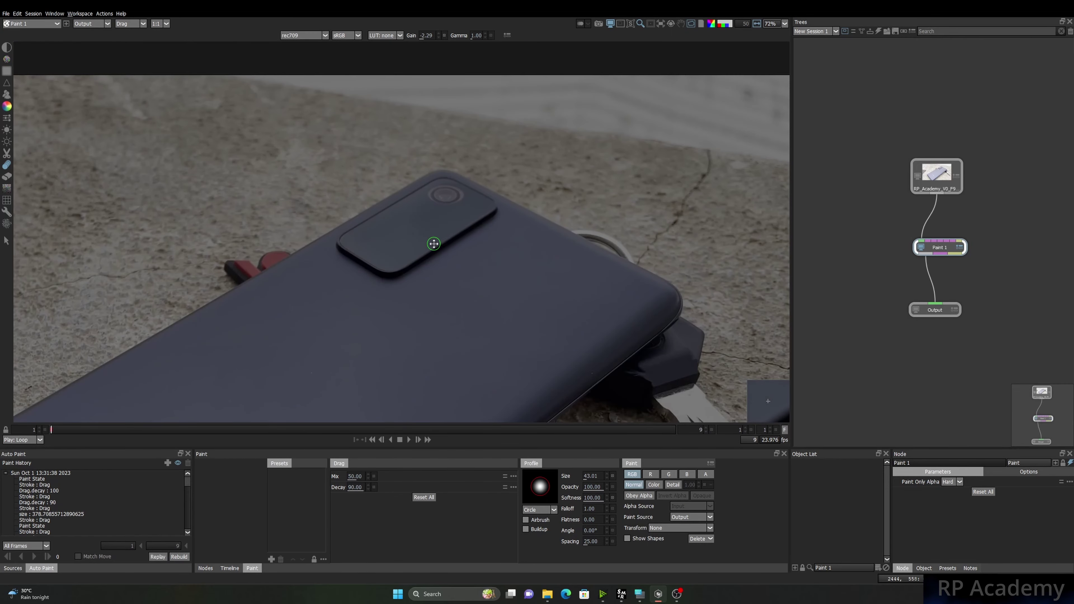
scroll(434, 243, "down", 3)
scroll(413, 269, "up", 8)
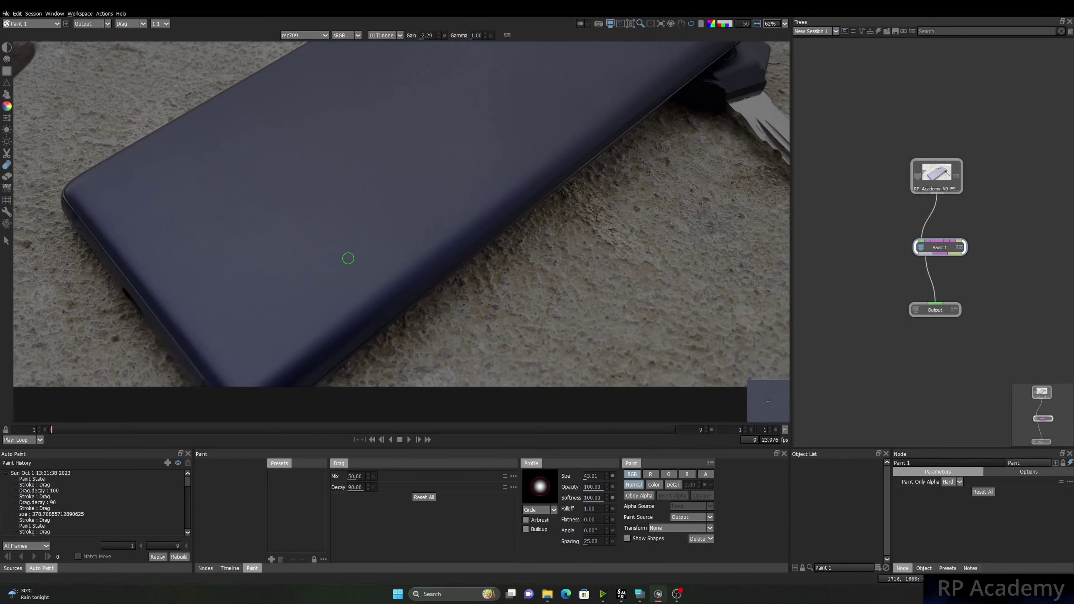
scroll(345, 358, "up", 2)
scroll(340, 367, "down", 6)
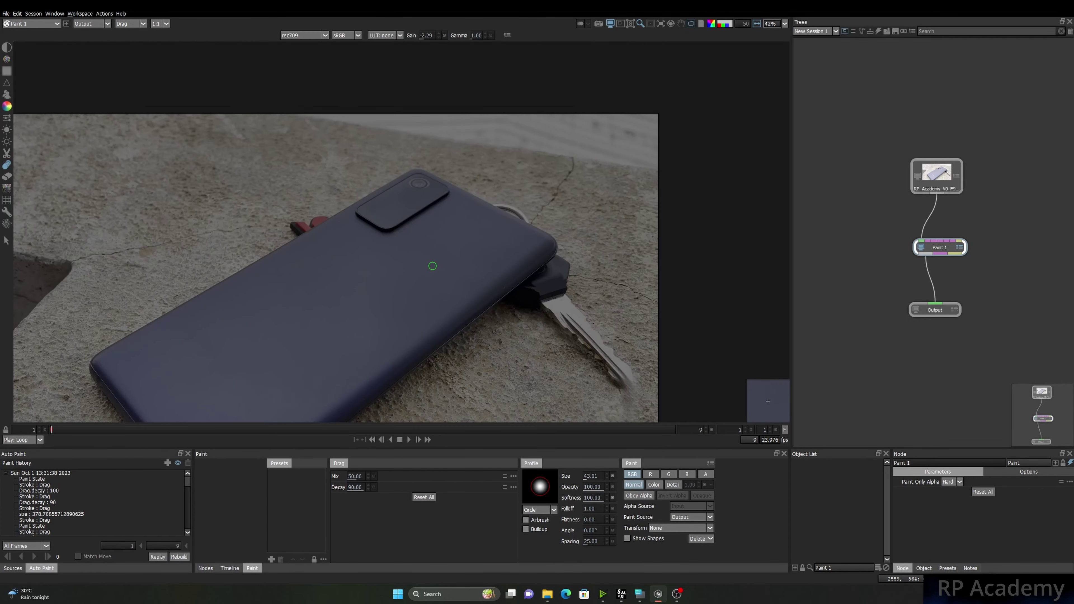
left_click_drag(409, 256, 323, 219)
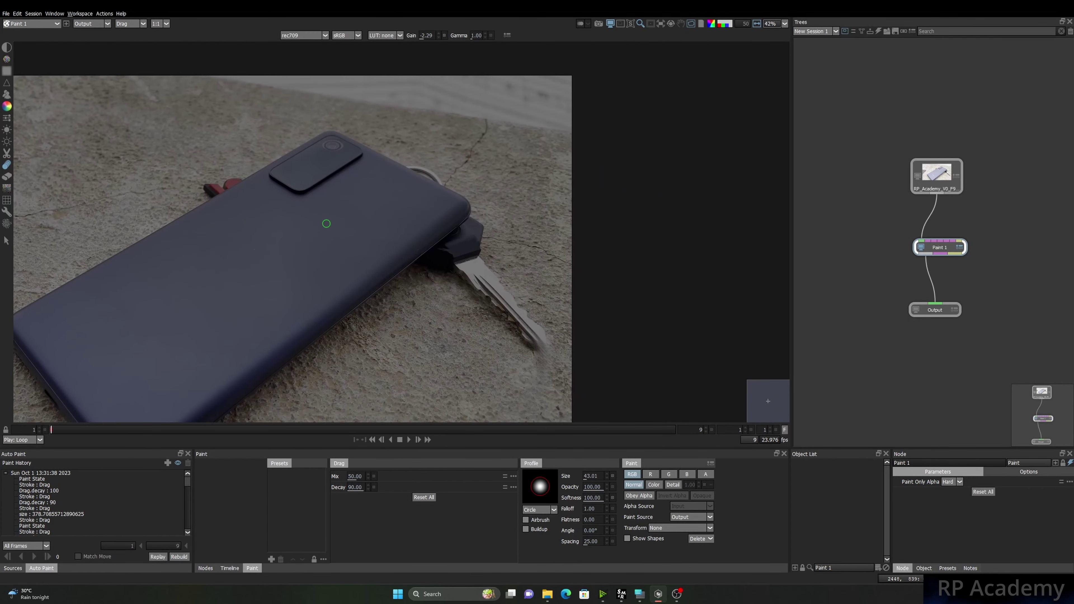
scroll(326, 223, "up", 5)
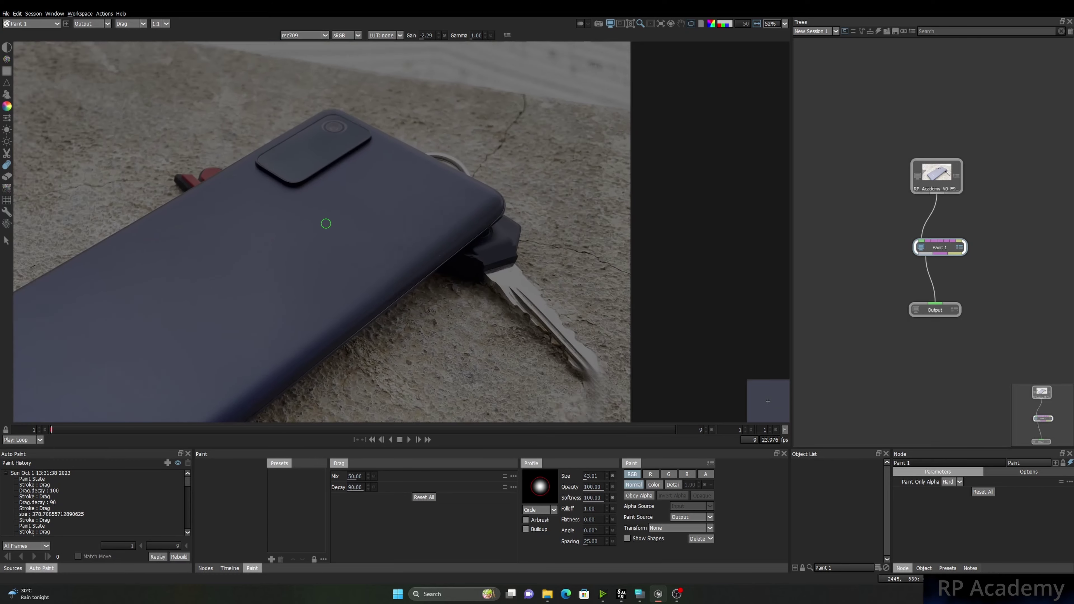
left_click_drag(396, 361, 500, 85)
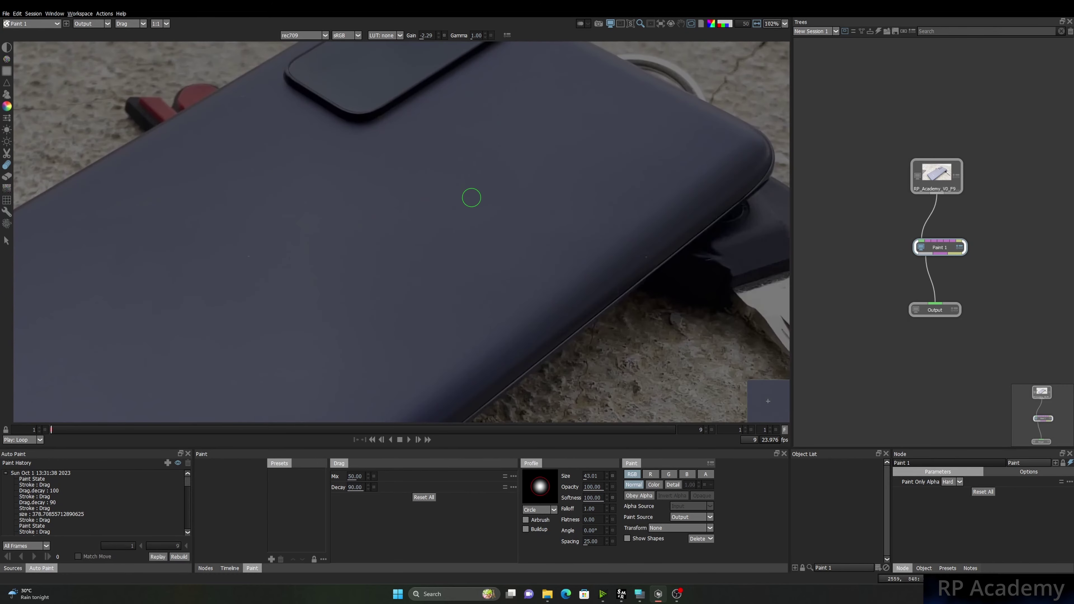
scroll(471, 195, "down", 5)
left_click_drag(432, 251, 473, 190)
scroll(473, 190, "up", 6)
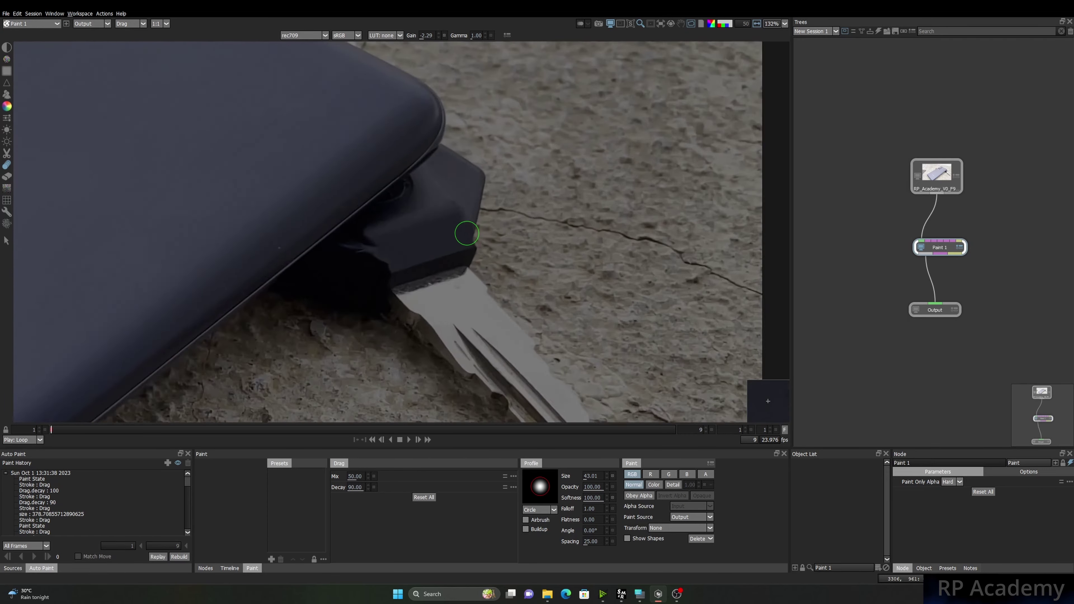
Set the Drag brush size to 68.86 and smear the key head's outer edge in a straight line onto the stone.
scroll(467, 233, "up", 2)
left_click_drag(467, 234, 501, 218)
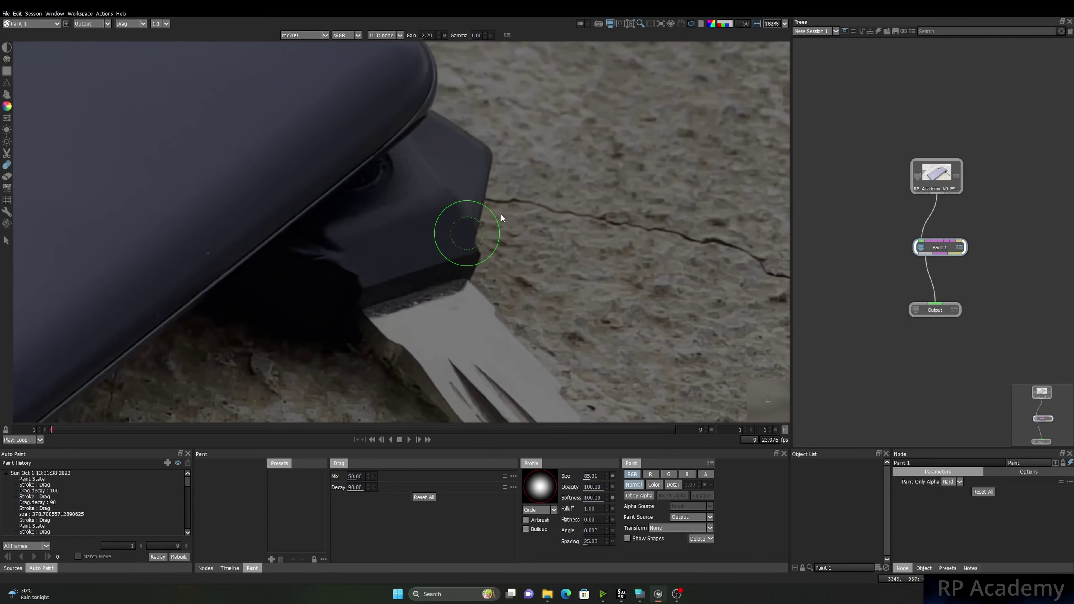
scroll(510, 210, "down", 8)
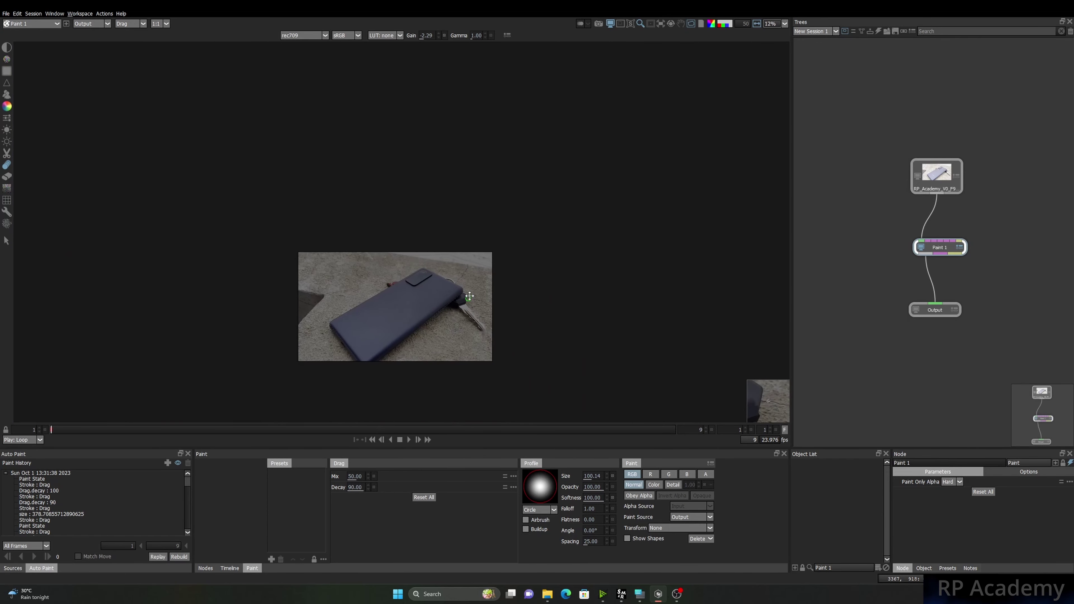
scroll(479, 250, "up", 4)
scroll(479, 250, "up", 5)
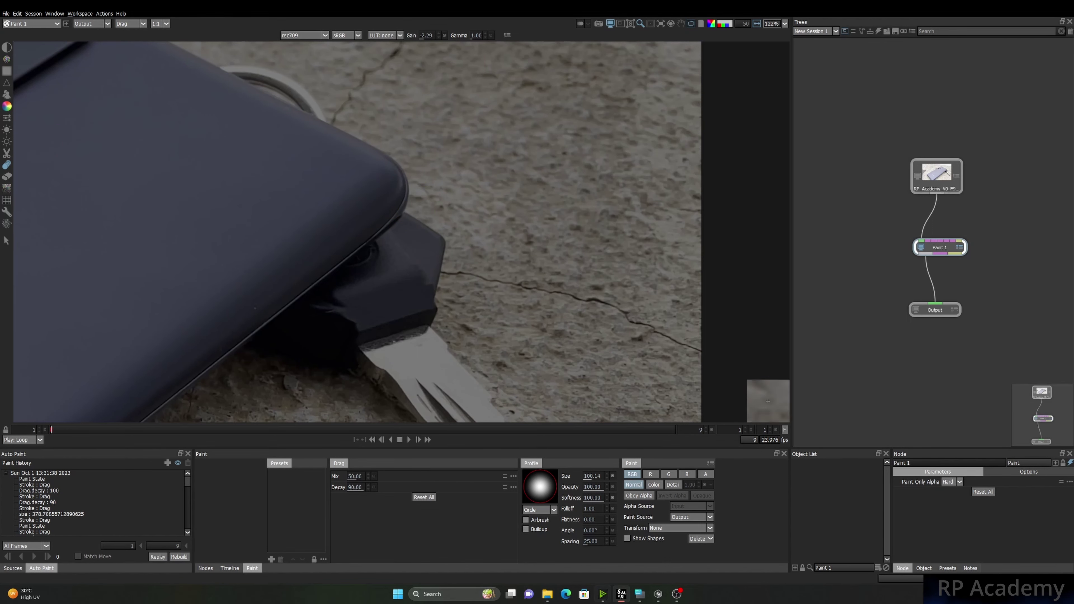
left_click(640, 594)
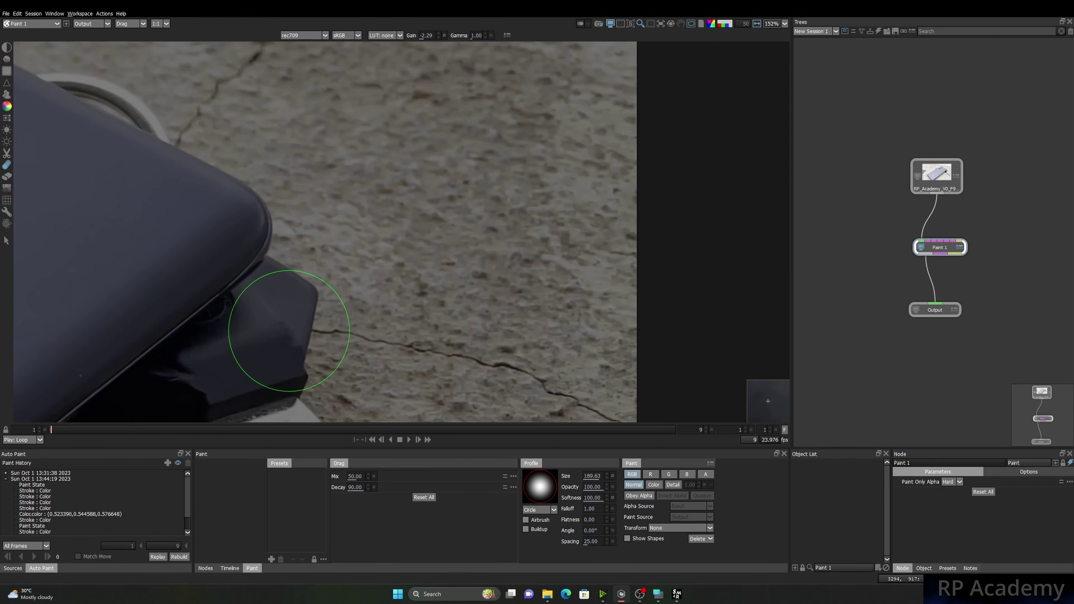
scroll(337, 323, "up", 3)
mouse_move(336, 322)
left_mouse_down()
mouse_move(440, 248)
mouse_move(337, 282)
left_mouse_up()
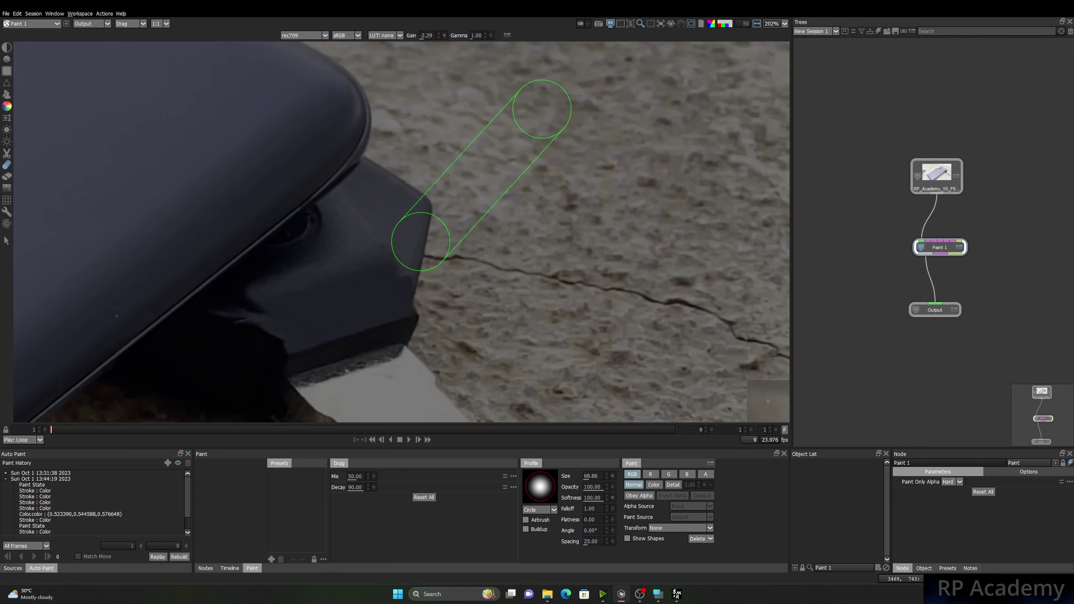
left_click(462, 78, "shift")
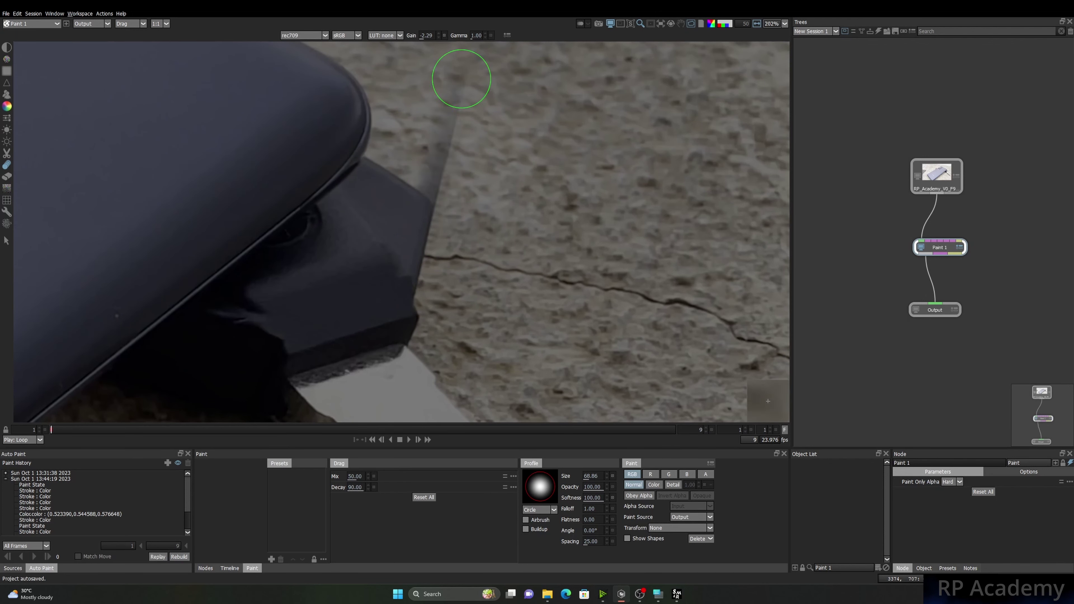
Look over the phone's camera area and back surface, ending with the whole retouched phone in view.
scroll(461, 79, "down", 5)
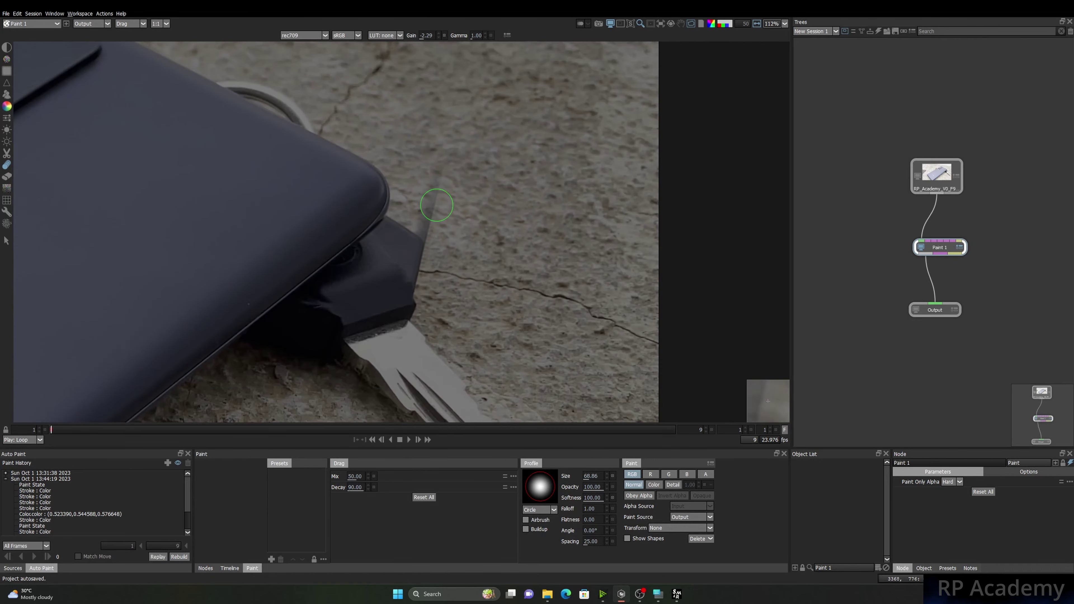
scroll(405, 187, "down", 1)
left_click_drag(87, 195, 471, 201)
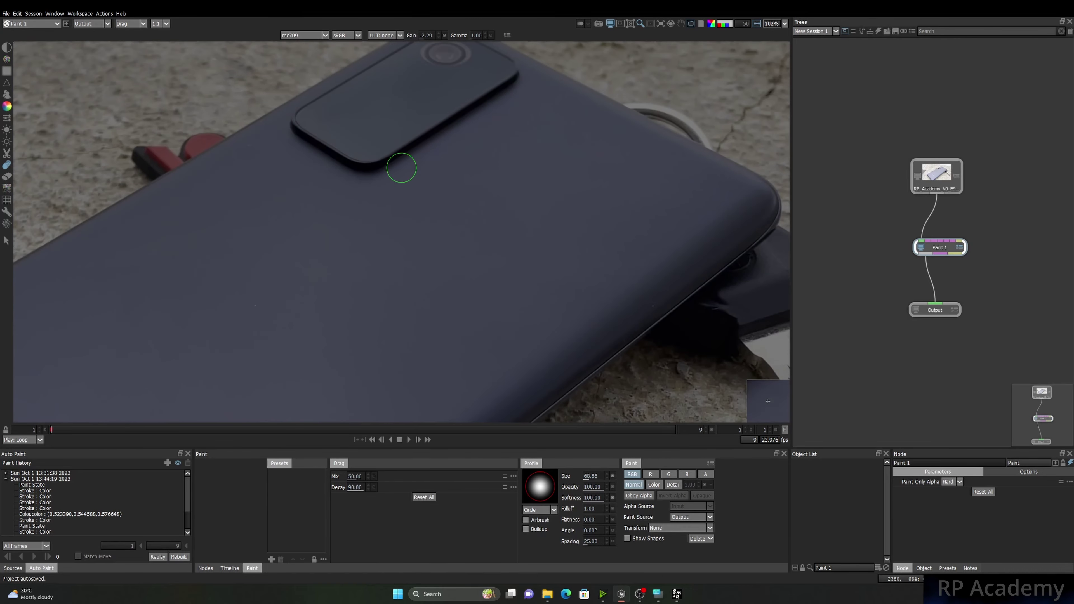
left_click_drag(374, 163, 698, 91)
left_click_drag(181, 404, 329, 216)
scroll(330, 216, "down", 2)
left_click_drag(279, 275, 161, 381)
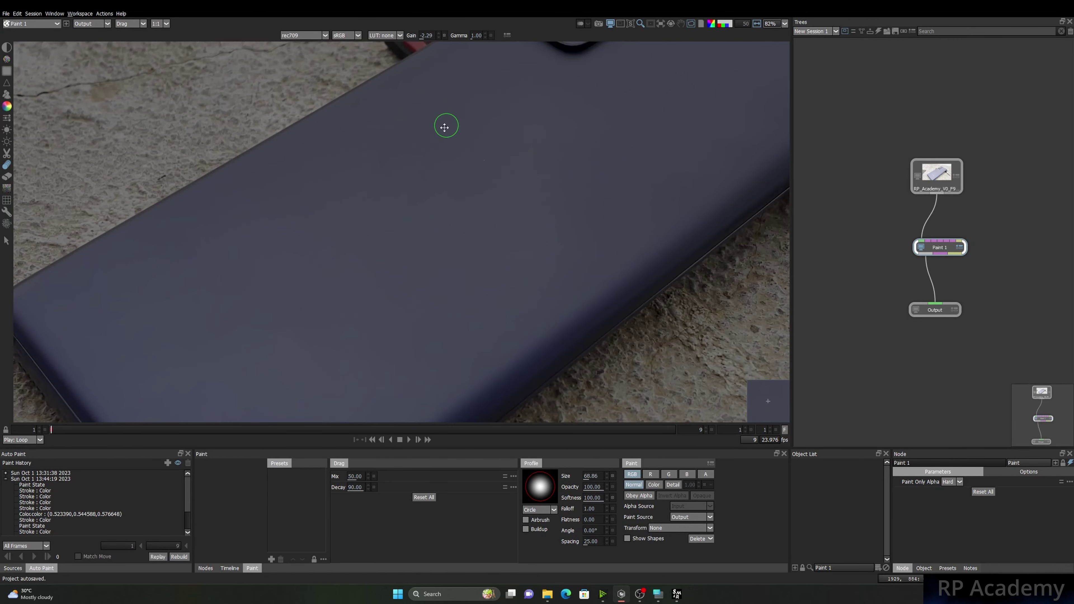
scroll(446, 125, "down", 5)
scroll(324, 236, "up", 3)
scroll(324, 236, "down", 3)
Go to frame 2 with the pickup truck and set the viewer Gain to 0.43.
key("Right")
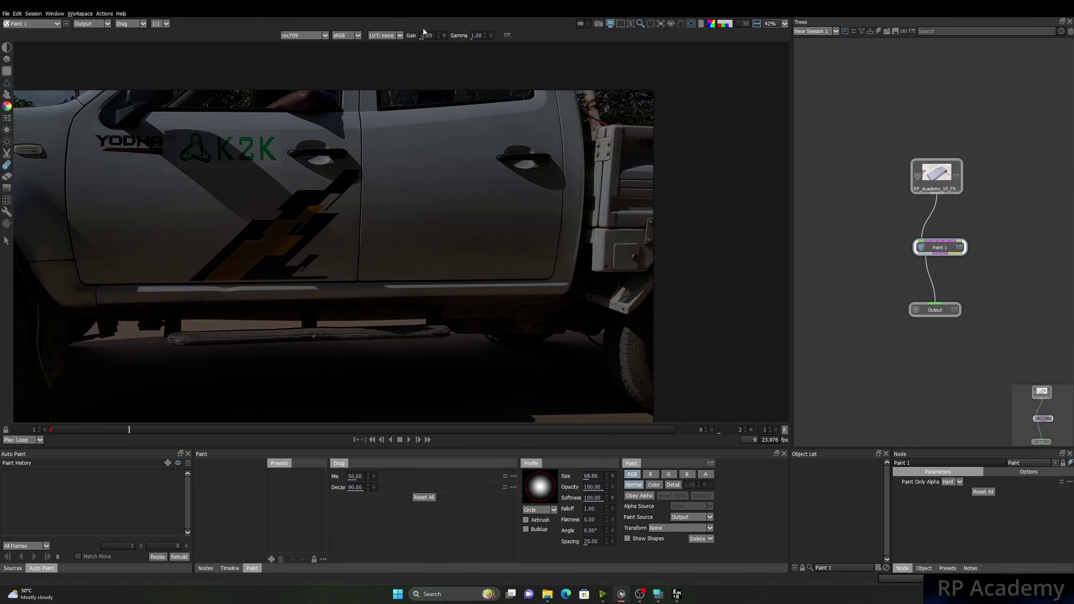
left_click_drag(428, 36, 441, 35)
scroll(342, 209, "up", 12)
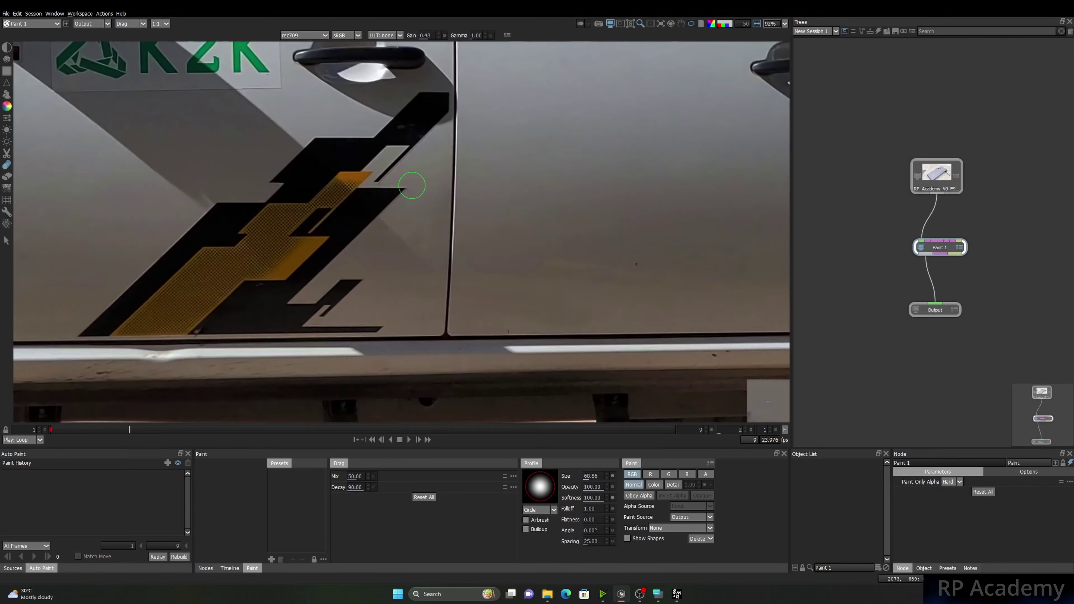
Extend the black decal's pointed tip toward the door seam and the seam's lower end down across the sill with Drag strokes.
left_click_drag(445, 165, 403, 195)
scroll(371, 224, "up", 4)
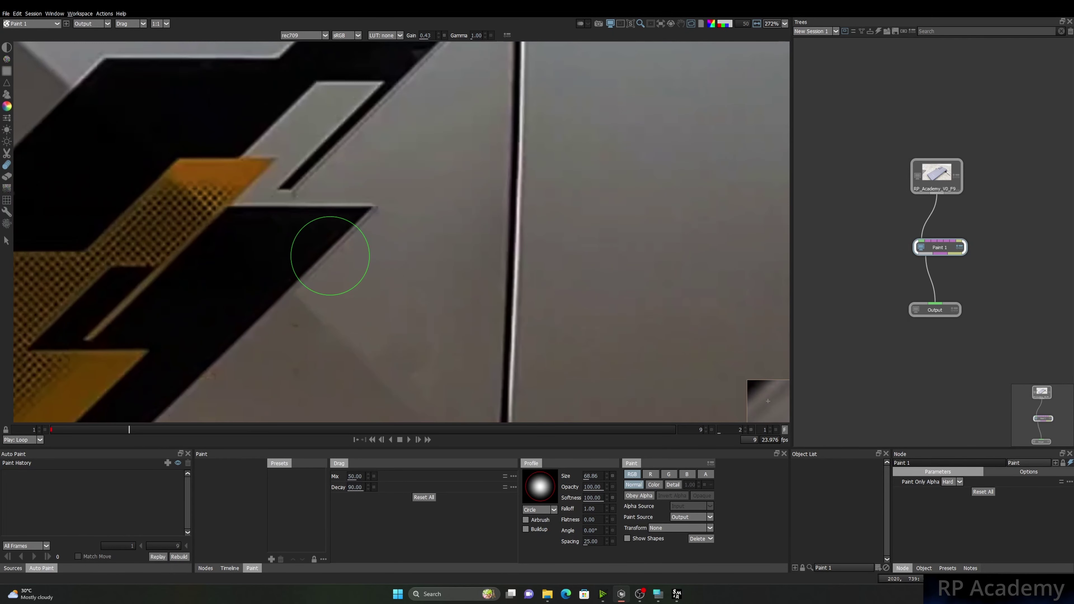
left_click_drag(463, 134, 470, 126)
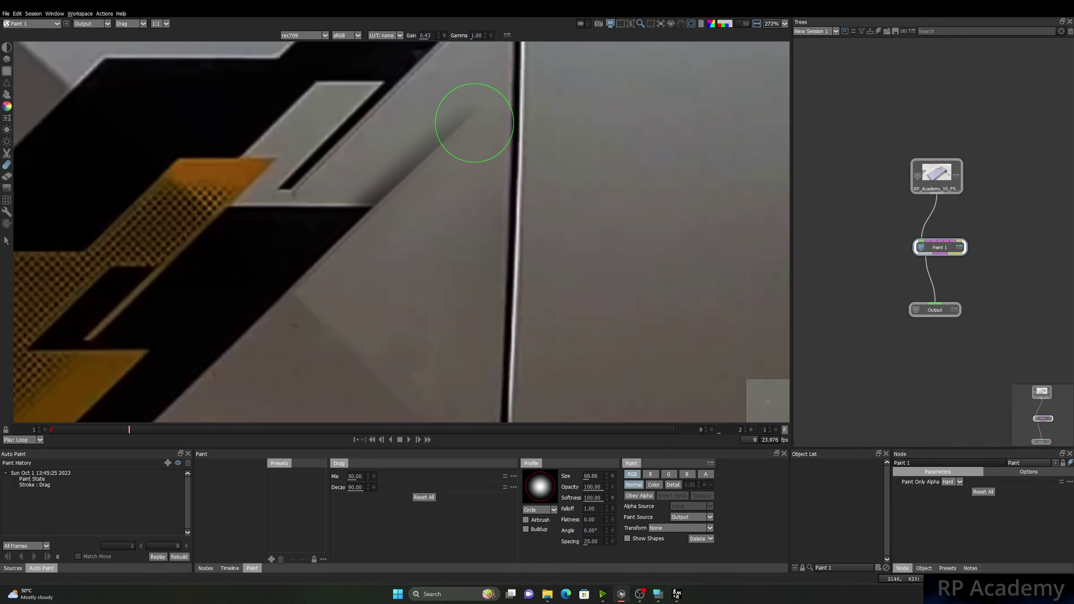
scroll(391, 173, "down", 2)
scroll(423, 182, "down", 4)
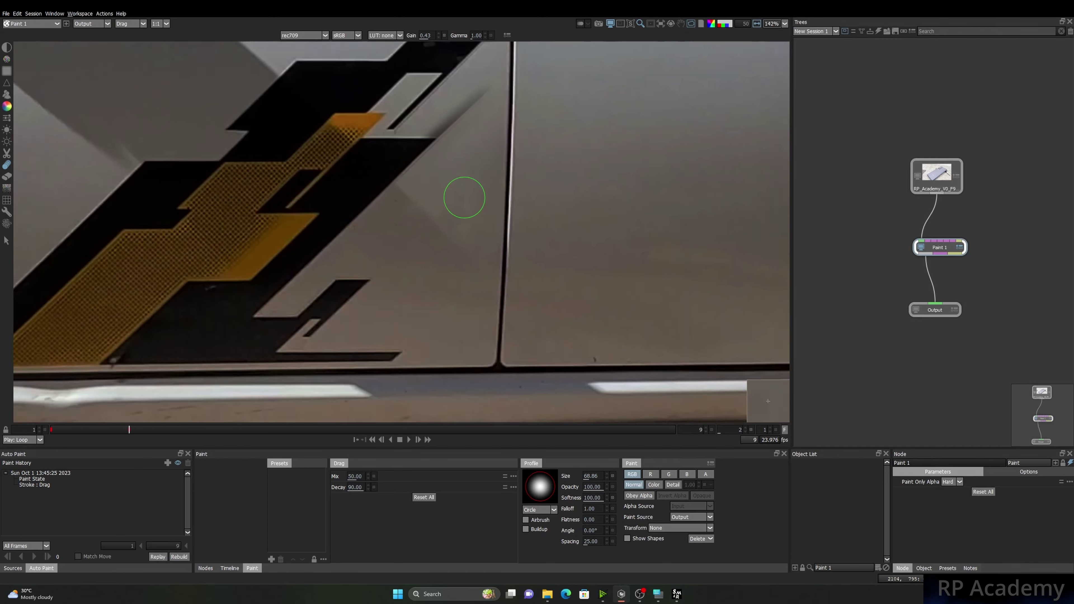
scroll(474, 245, "up", 3)
scroll(468, 199, "up", 2)
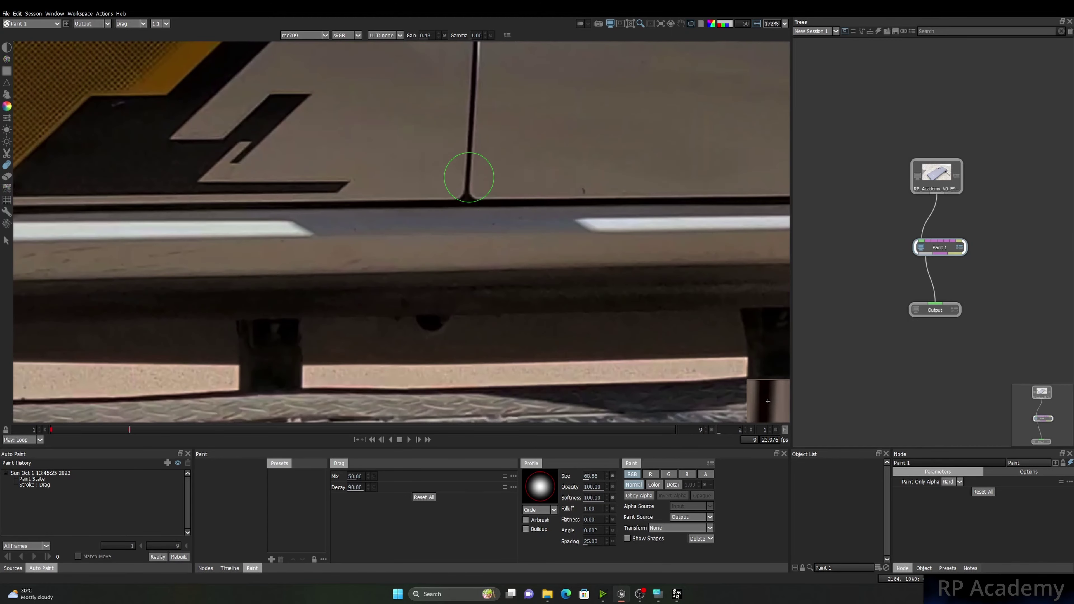
left_click_drag(452, 286, 454, 355)
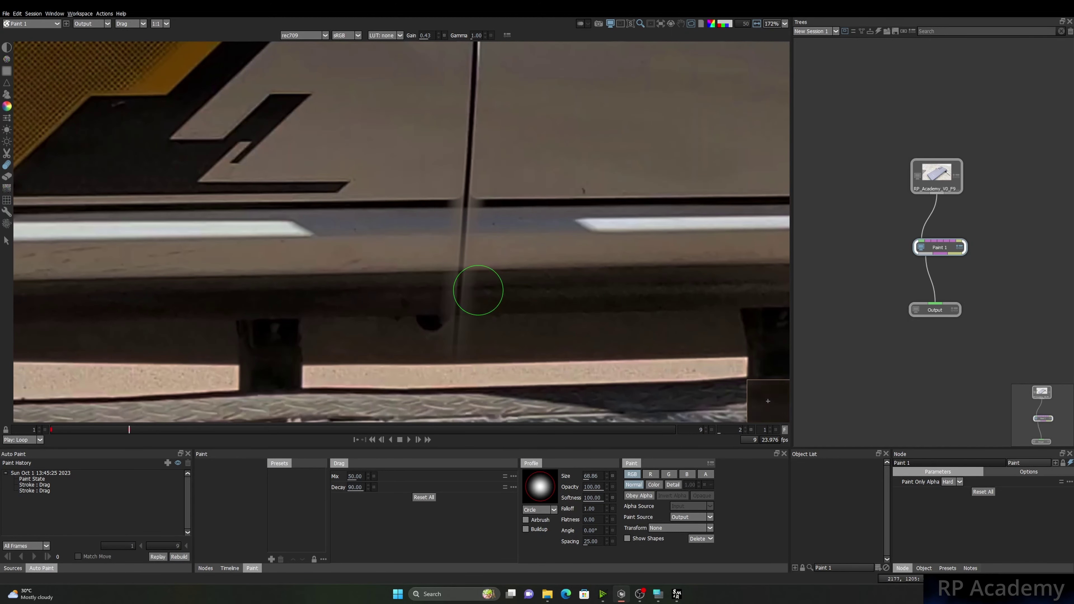
Set the Drag Mix to 100 and pull the green stem of the last K in K2K straight down over the door.
scroll(476, 302, "down", 5)
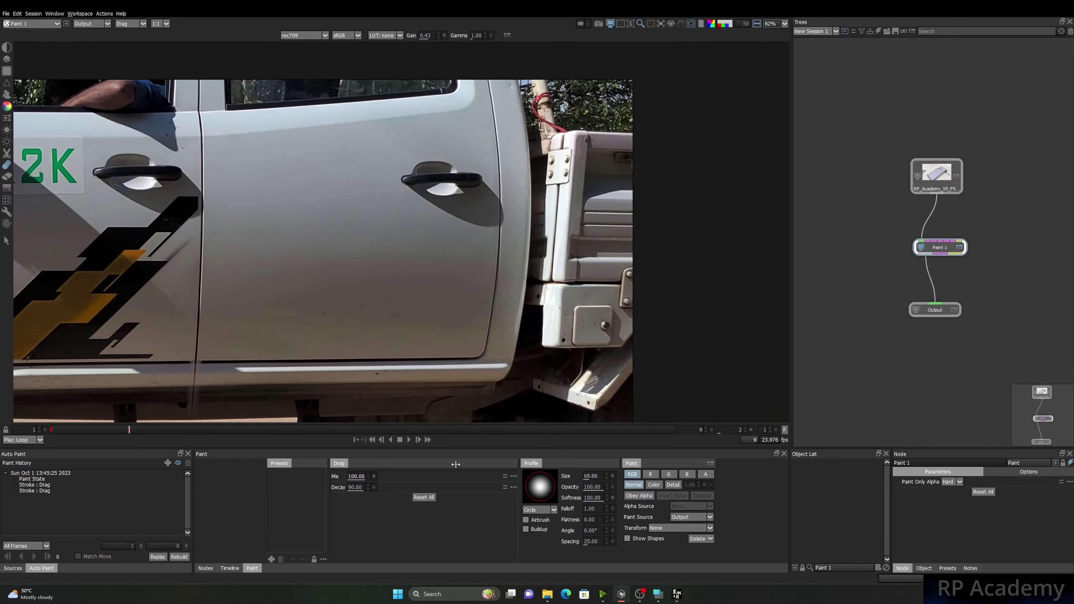
left_click_drag(367, 192, 583, 183)
scroll(322, 184, "up", 4)
left_click_drag(321, 184, 495, 213)
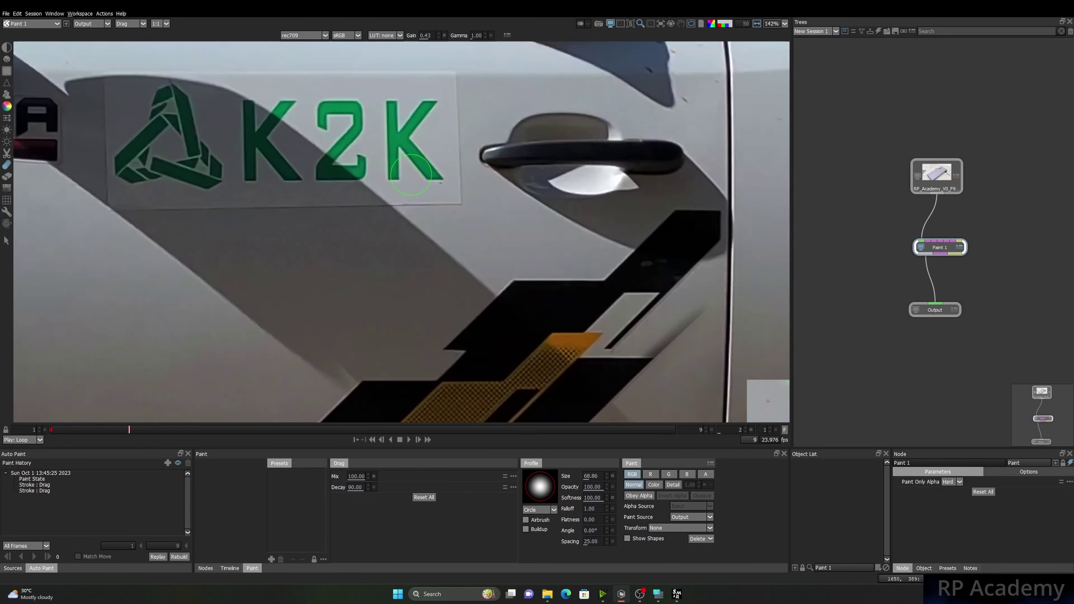
scroll(404, 213, "up", 2)
scroll(396, 175, "up", 1)
left_click_drag(370, 323, 376, 355)
scroll(377, 356, "down", 2)
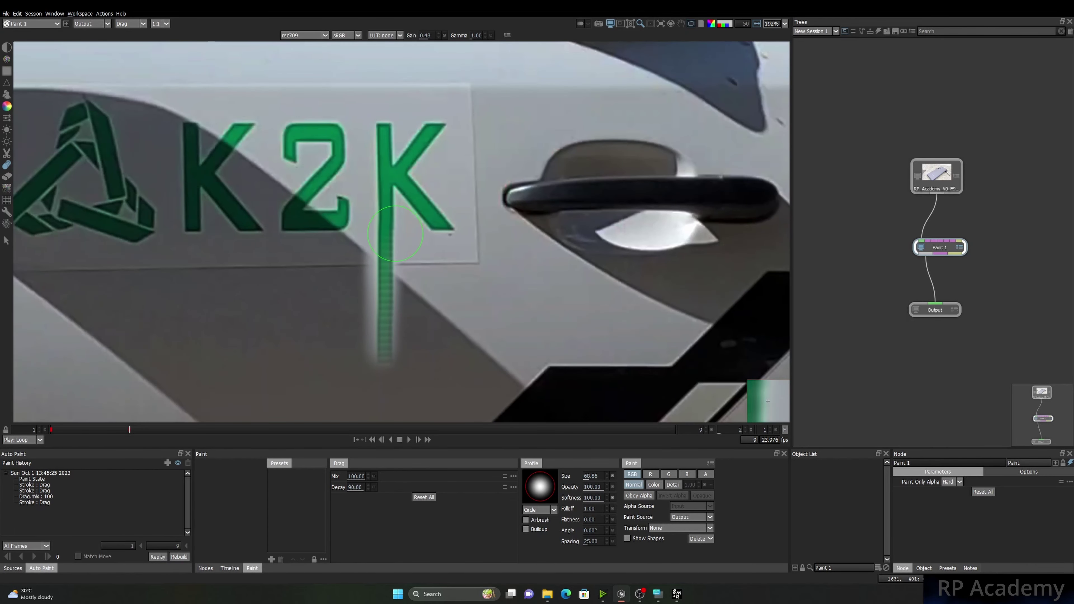
Lengthen the green streak below the K and smear the shadow edge near the sticker's lower corner sideways onto the bright door.
left_click_drag(369, 419, 383, 417)
left_click_drag(391, 372, 392, 254)
scroll(307, 252, "down", 1)
left_click_drag(307, 251, 367, 369)
left_click_drag(178, 328, 179, 329)
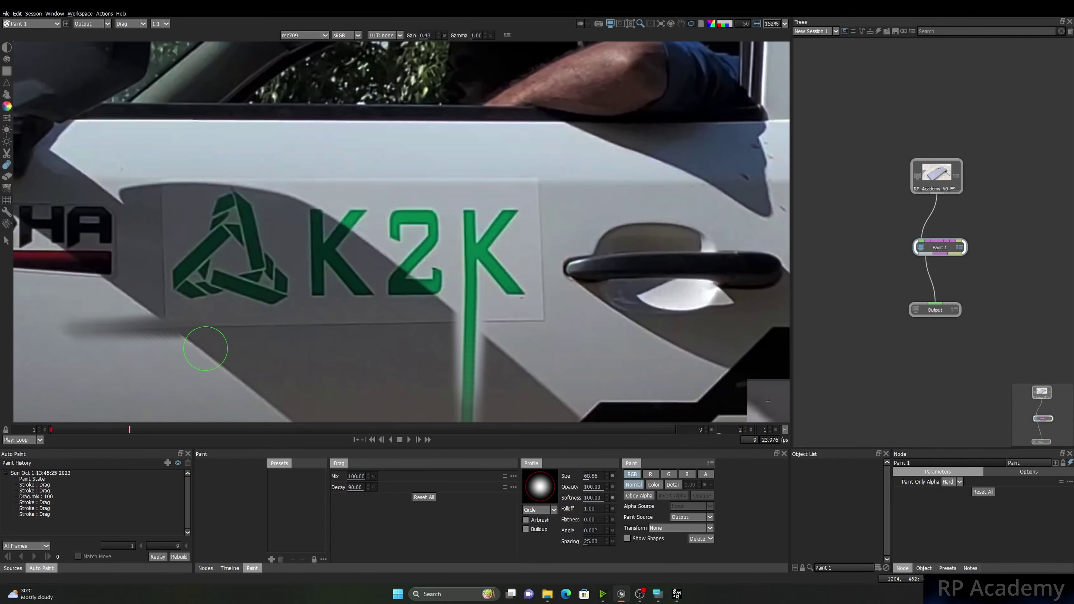
Delete all paint on the current frame, frame 2.
scroll(312, 244, "down", 2)
left_click_drag(311, 243, 637, 263)
scroll(482, 257, "down", 3)
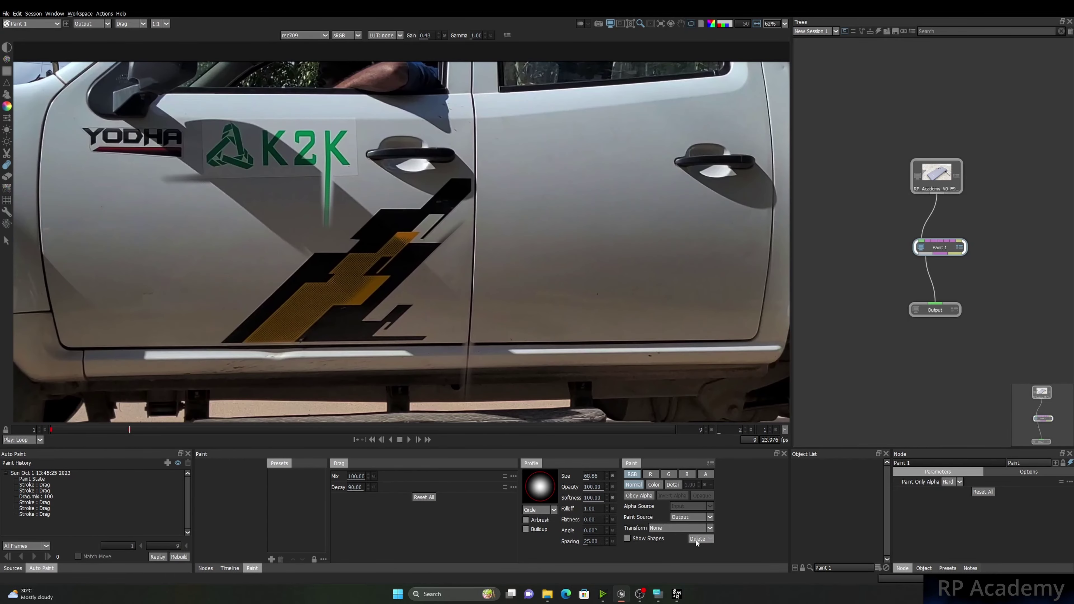
left_click(696, 540)
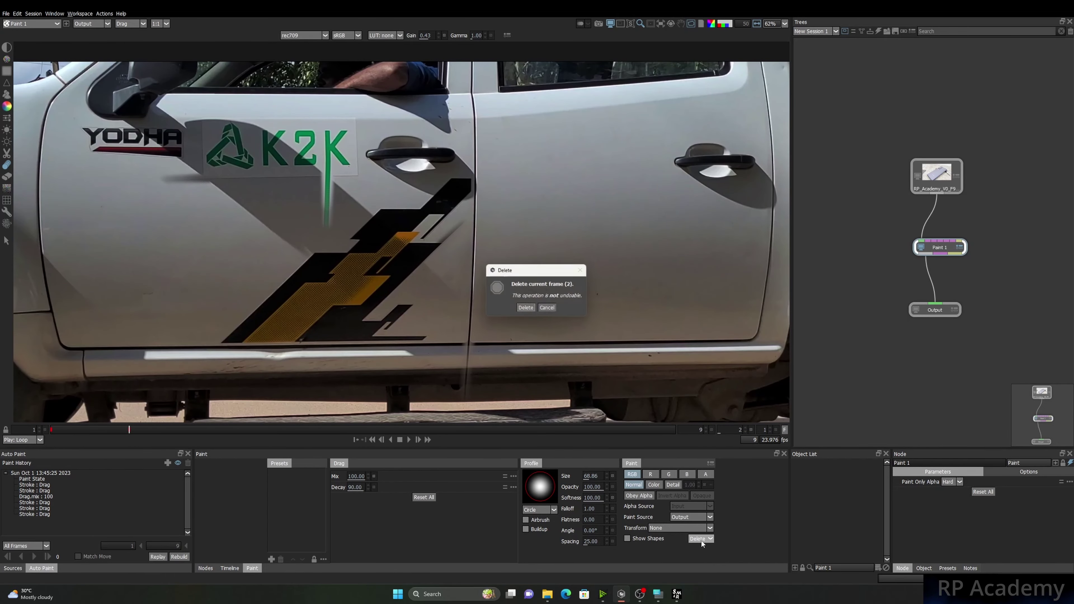
left_click(526, 309)
Wipe the shadowed base of the green 2 off the sticker along the shadow edge, shrinking the Drag brush to 27.19.
scroll(283, 228, "up", 8)
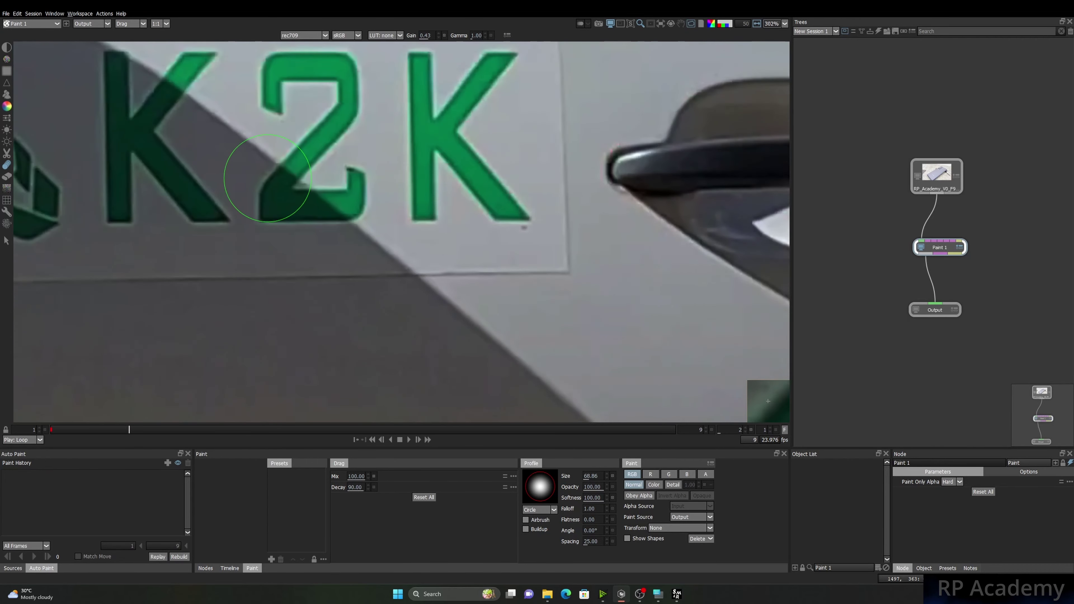
left_click_drag(267, 178, 385, 258)
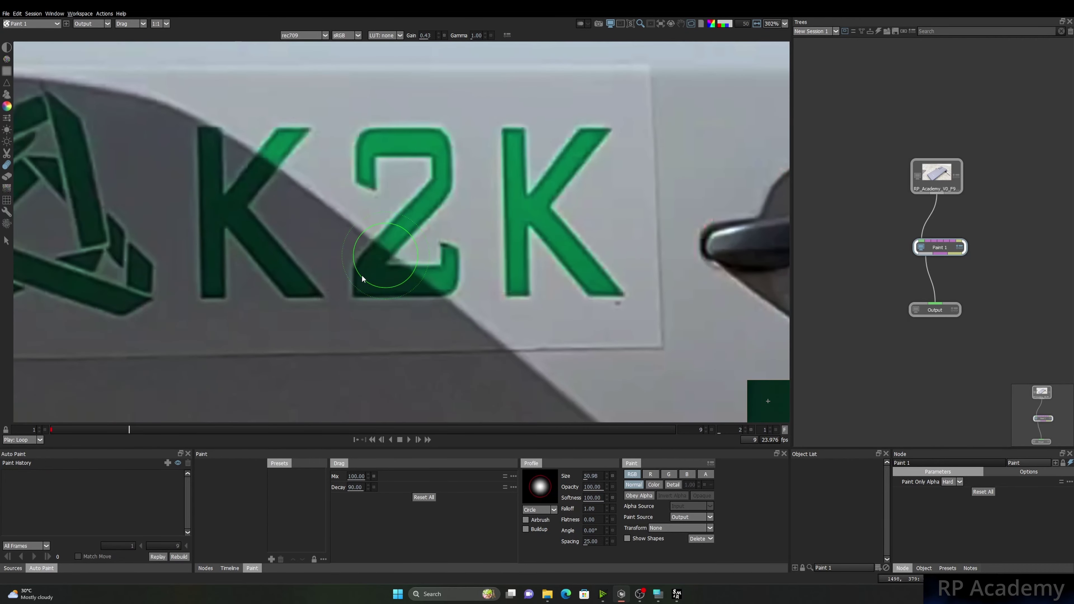
scroll(352, 278, "up", 4)
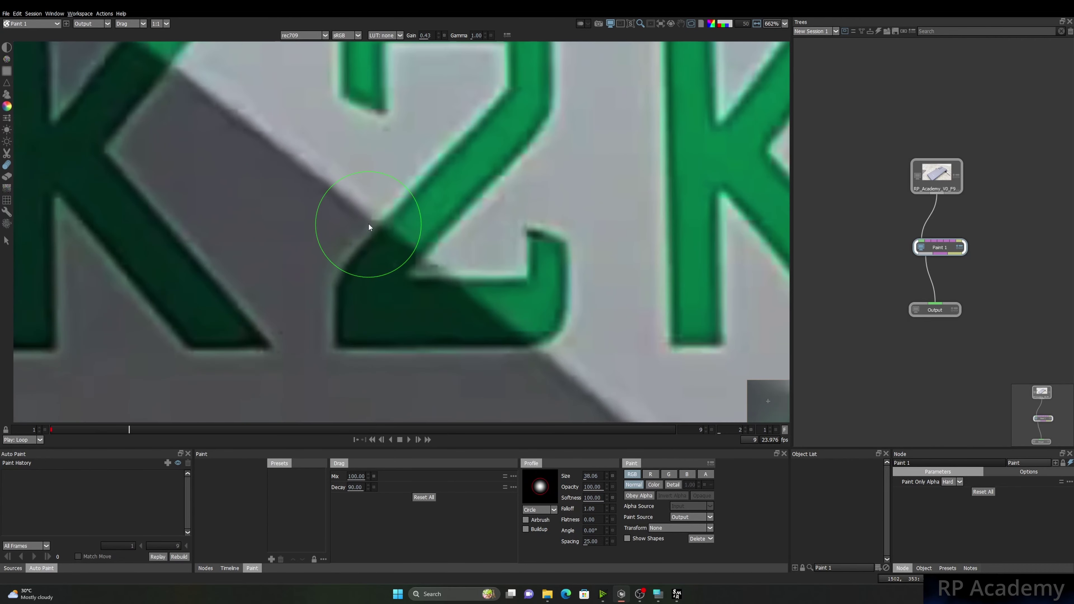
mouse_move(442, 260)
left_mouse_down()
mouse_move(550, 358)
mouse_move(364, 241)
mouse_move(345, 205)
left_mouse_up()
left_click_drag(439, 260, 419, 183)
mouse_move(519, 306)
left_mouse_down()
mouse_move(383, 192)
mouse_move(308, 149)
mouse_move(421, 233)
left_mouse_up()
mouse_move(479, 306)
left_mouse_down()
mouse_move(271, 173)
mouse_move(384, 244)
left_mouse_up()
mouse_move(427, 288)
left_mouse_down()
mouse_move(296, 182)
mouse_move(372, 278)
left_mouse_up()
left_click_drag(392, 314, 291, 201)
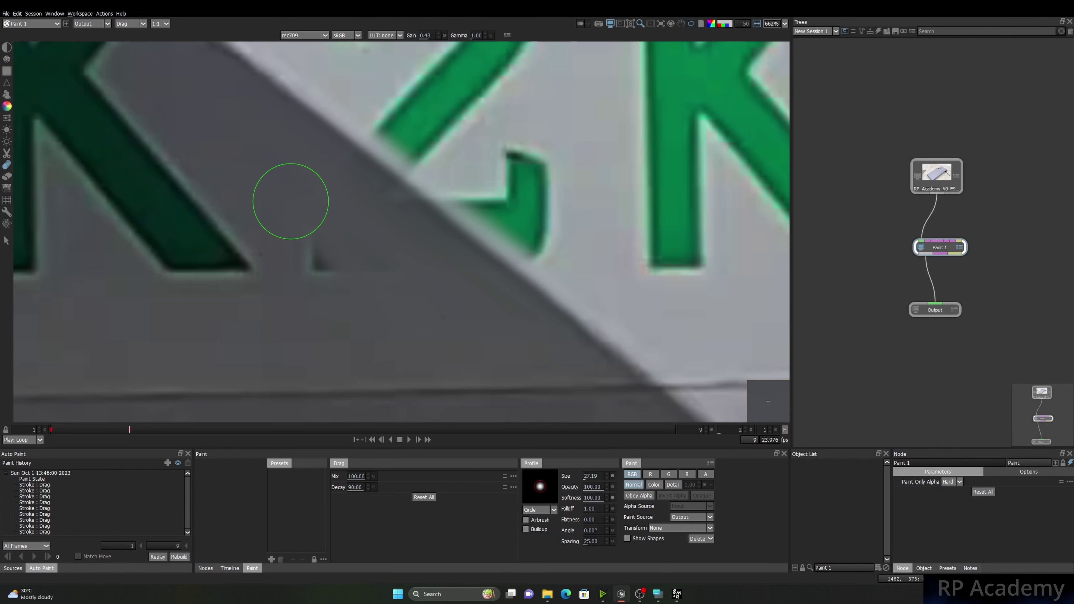
Wipe the sunlit base and lower hook of the green 2 off the sticker with Drag strokes running along the shadow edge.
left_click_drag(337, 282, 341, 286)
left_click_drag(338, 283, 399, 352)
left_click_drag(373, 311, 296, 229)
left_click_drag(274, 170, 424, 299)
mouse_move(293, 133)
left_mouse_down()
mouse_move(505, 295)
mouse_move(296, 140)
mouse_move(299, 119)
mouse_move(487, 250)
mouse_move(517, 257)
left_mouse_up()
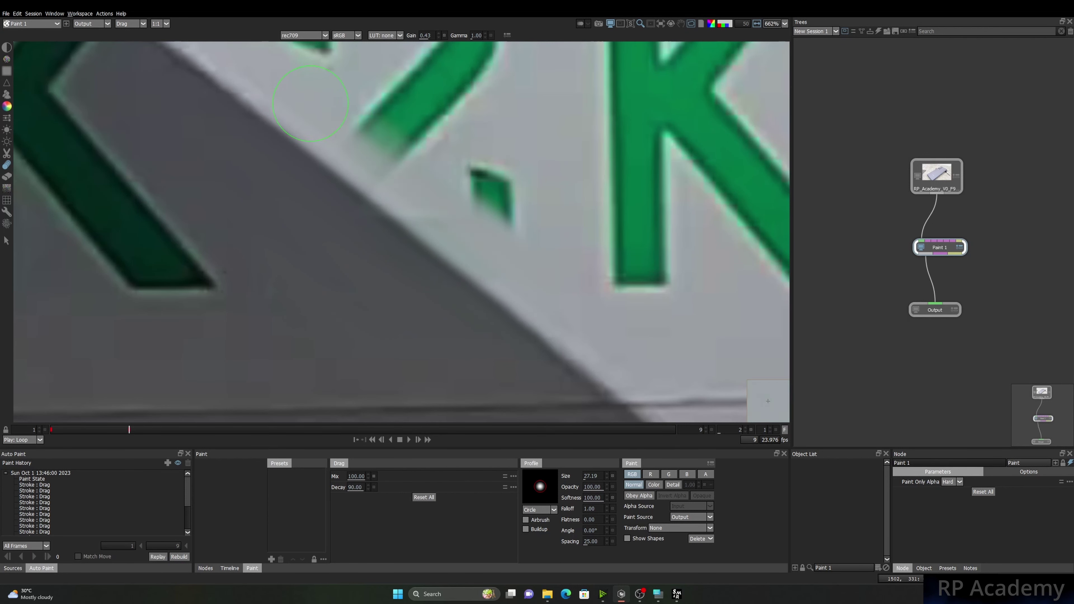
left_click_drag(310, 104, 518, 278)
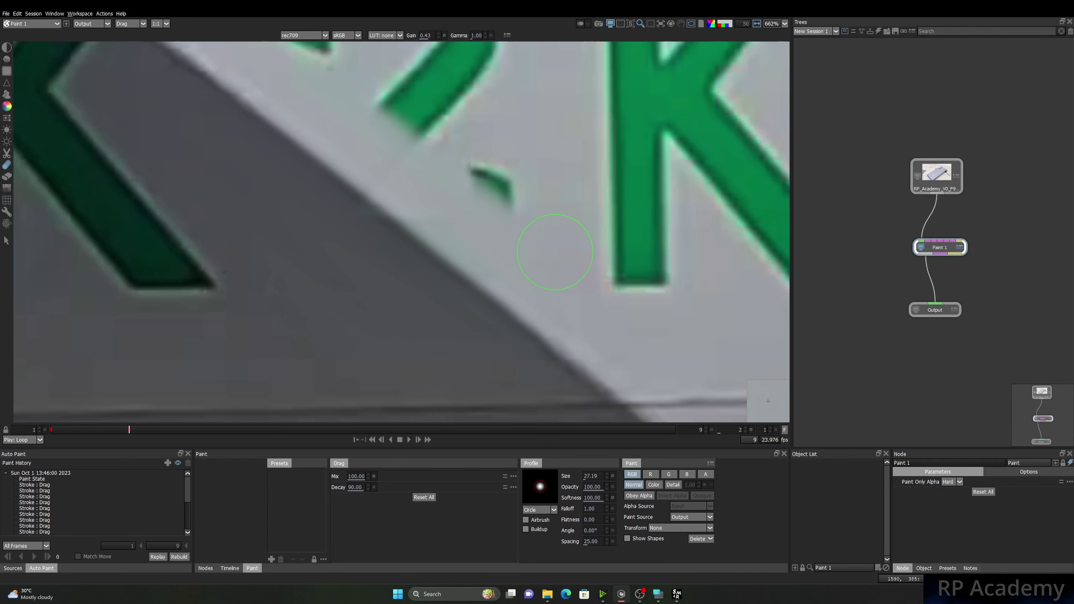
left_click_drag(474, 290, 228, 115)
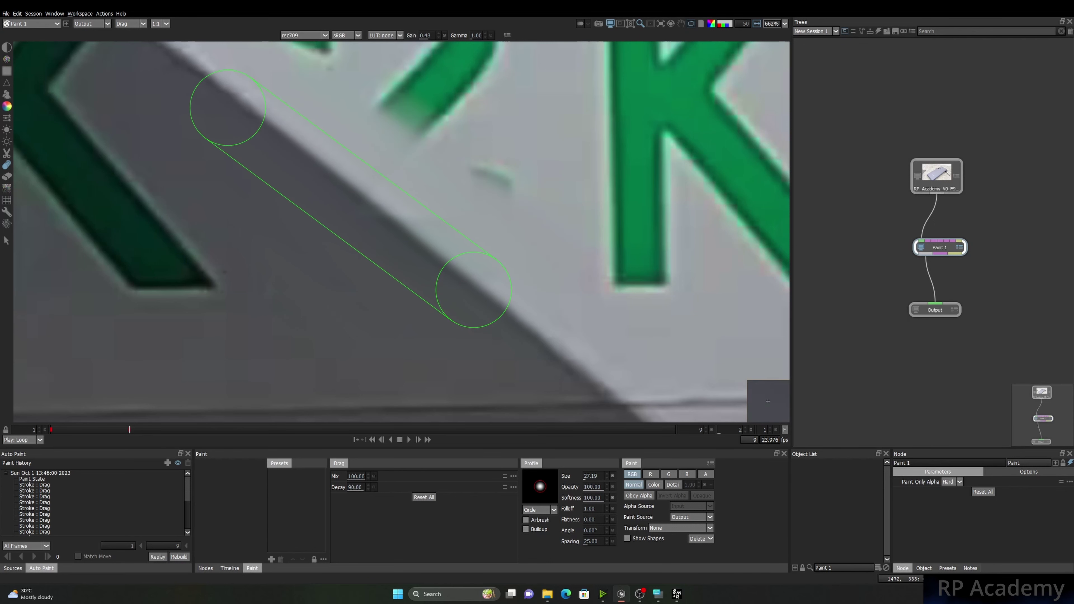
Pull straight green streaks diagonally up and outward from the last K's stem top and the tip of its upper arm.
scroll(372, 228, "down", 2)
scroll(398, 246, "down", 2)
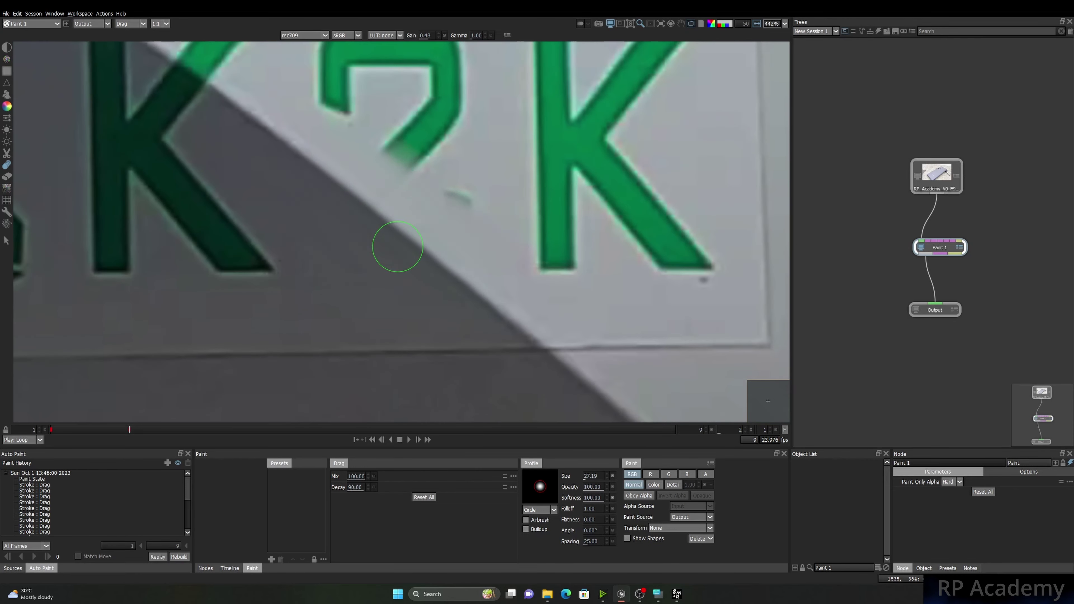
scroll(398, 247, "down", 2)
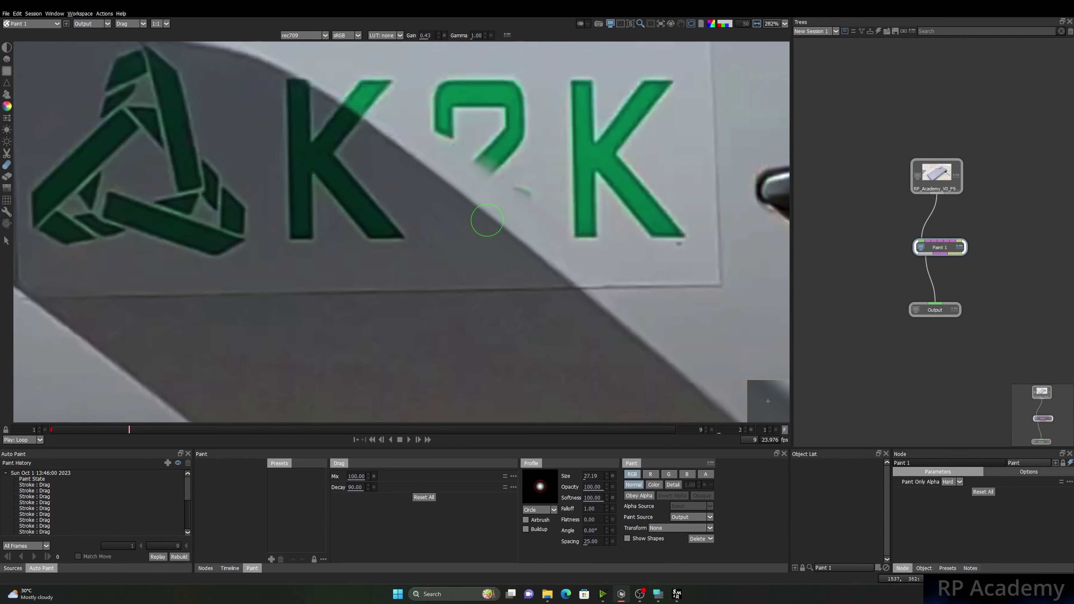
scroll(418, 149, "up", 4)
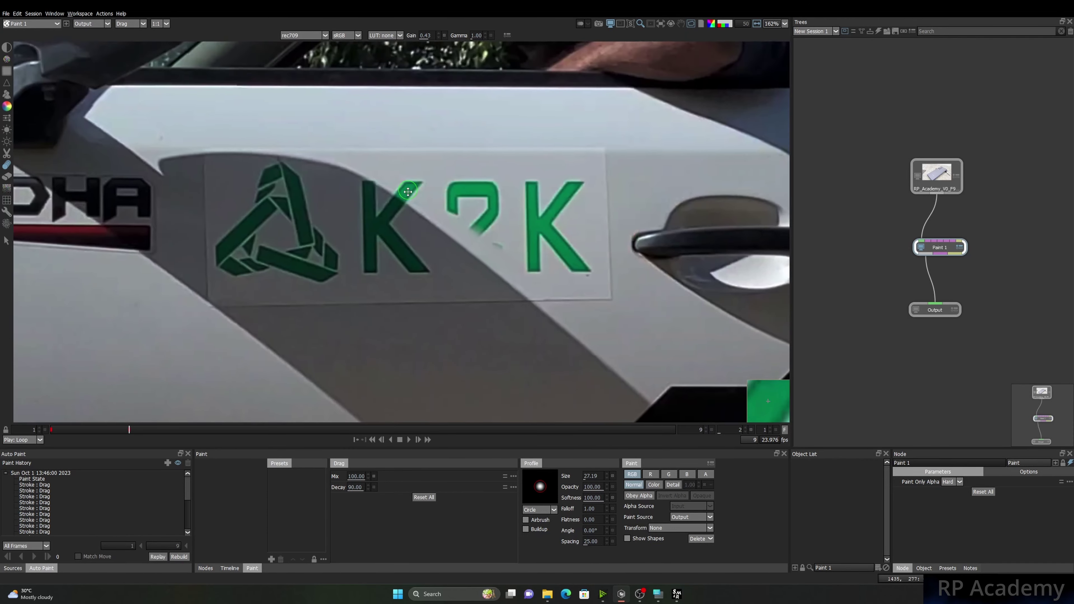
scroll(424, 188, "up", 1)
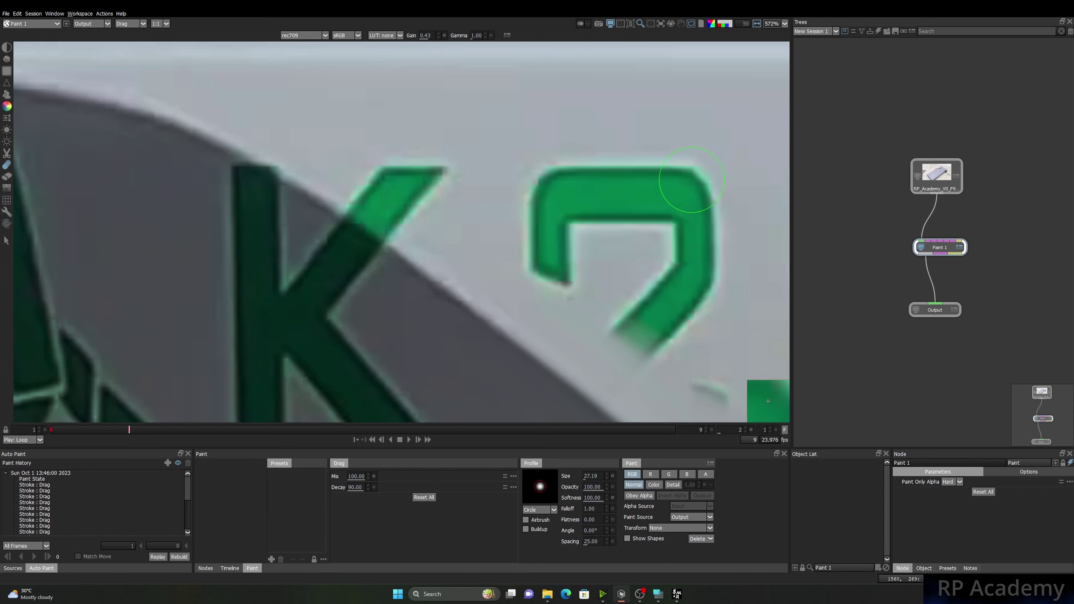
left_click_drag(740, 171, 484, 153)
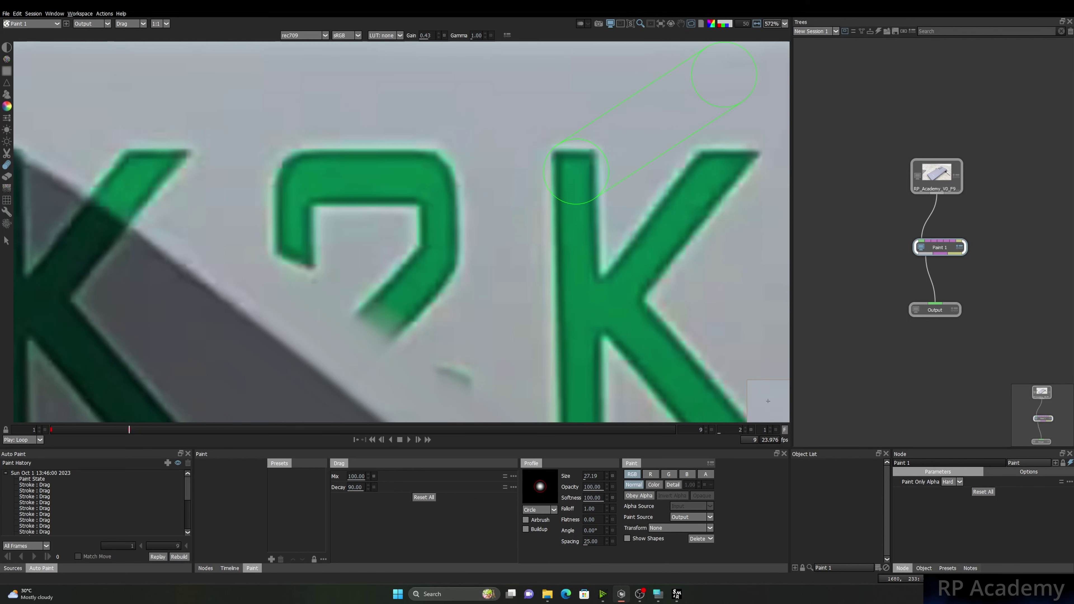
left_click(716, 72, "shift")
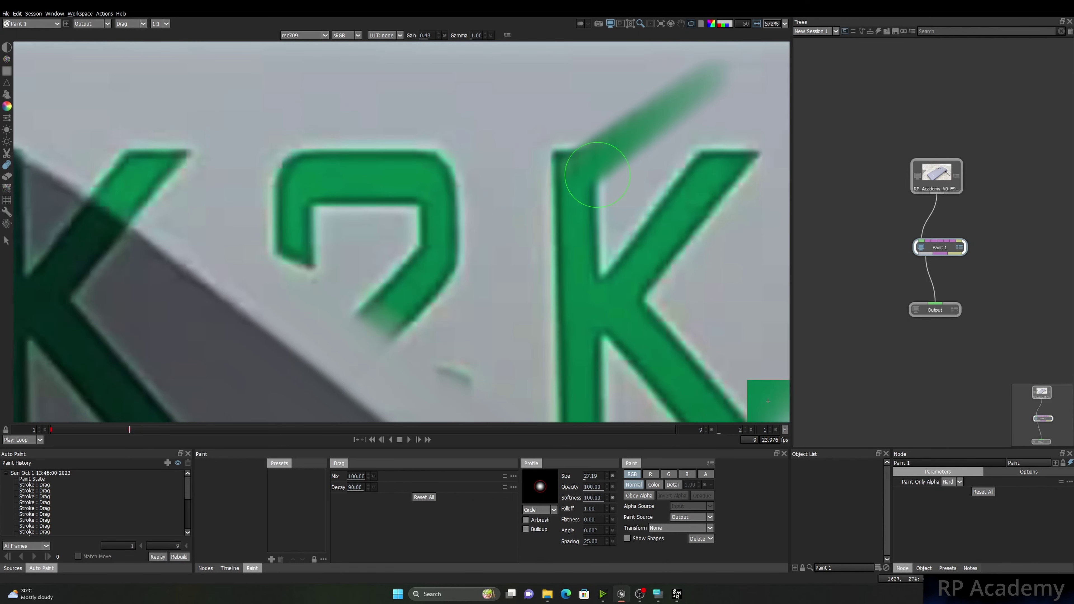
scroll(639, 192, "down", 1)
scroll(639, 191, "down", 8)
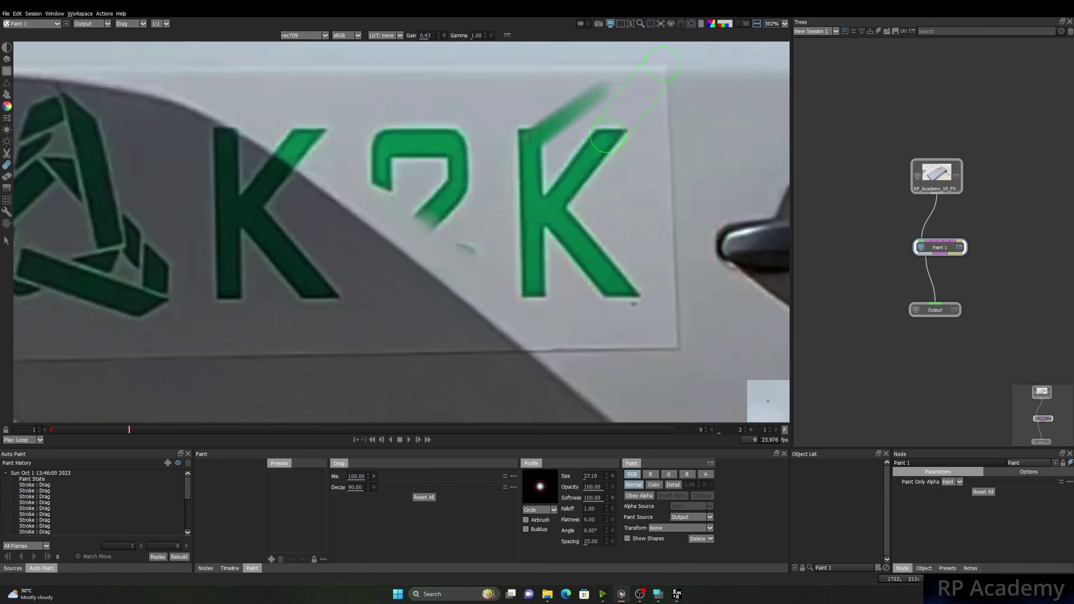
left_click(608, 136, "shift")
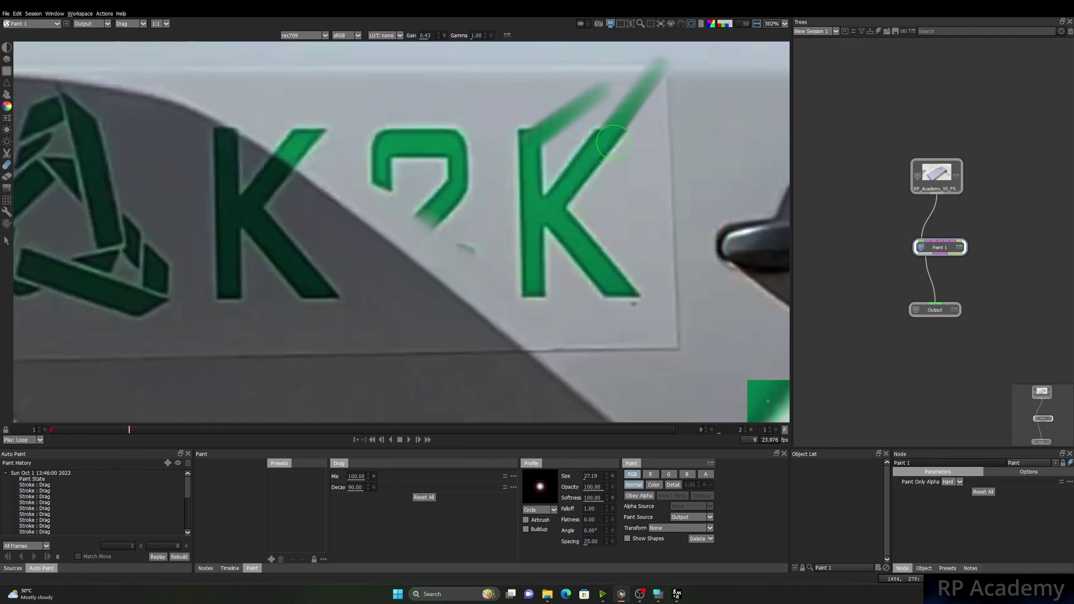
Pull straight dark streaks from the Y of YODHA, one diagonally up from its outer corner and one straight down from its base.
scroll(608, 144, "down", 5)
left_click_drag(392, 246, 536, 316)
scroll(268, 204, "up", 5)
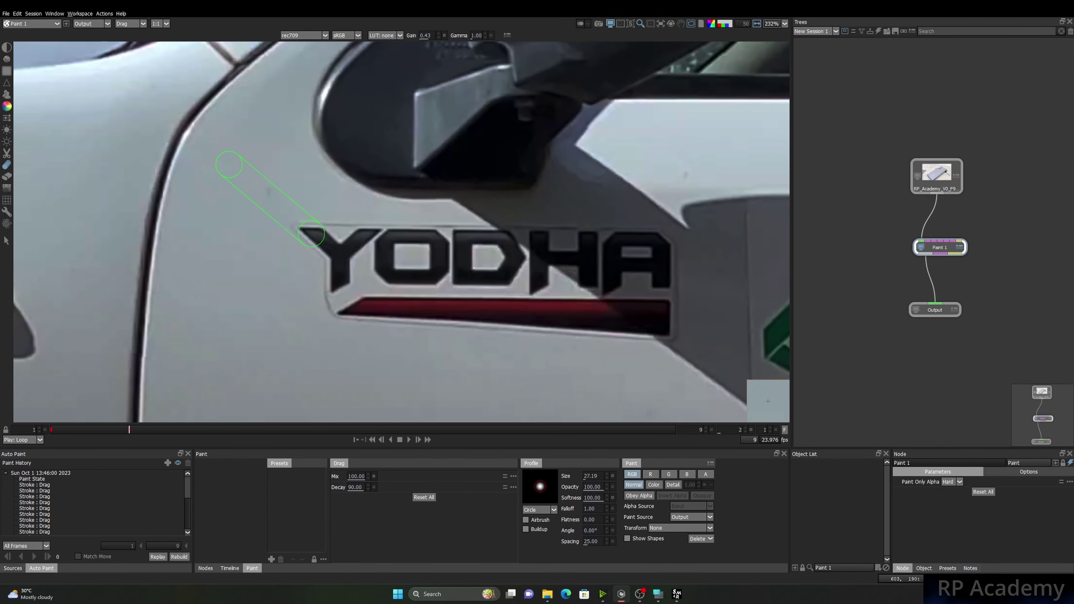
left_click(229, 164, "shift")
left_click_drag(341, 283, 287, 205)
scroll(288, 203, "down", 1)
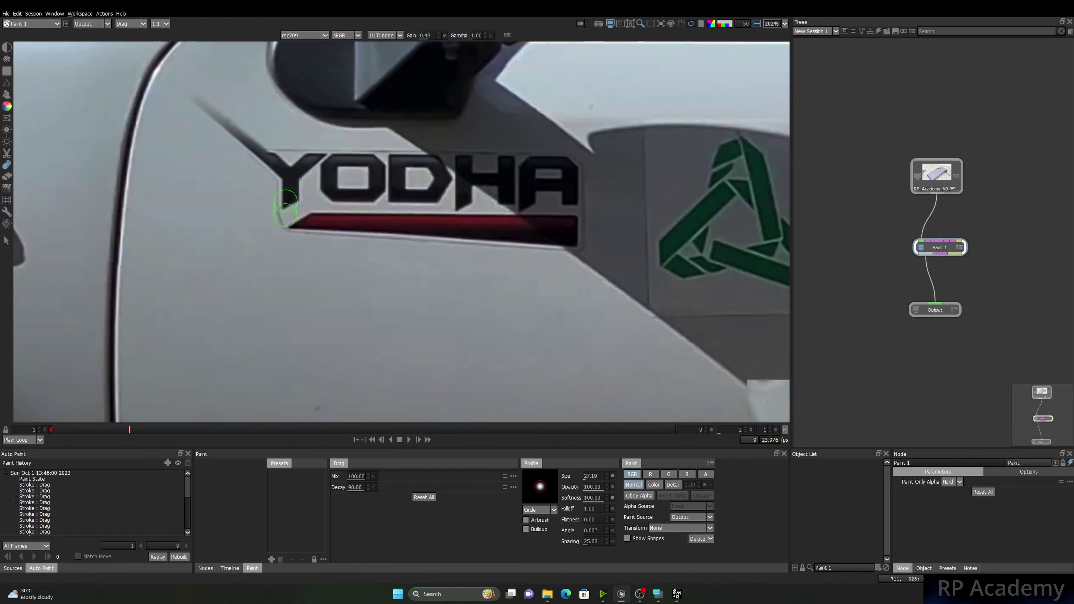
left_click(279, 333, "shift")
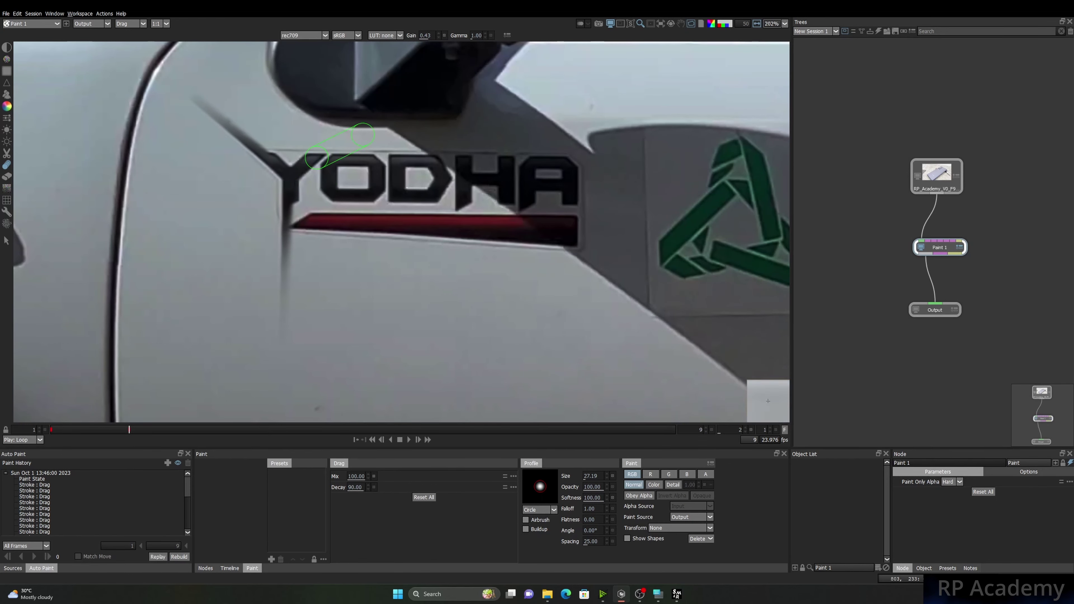
Enlarge the Drag brush to 44.77 and smear the pointed tip of the black decal stripe on the truck's bodywork.
scroll(395, 224, "down", 6)
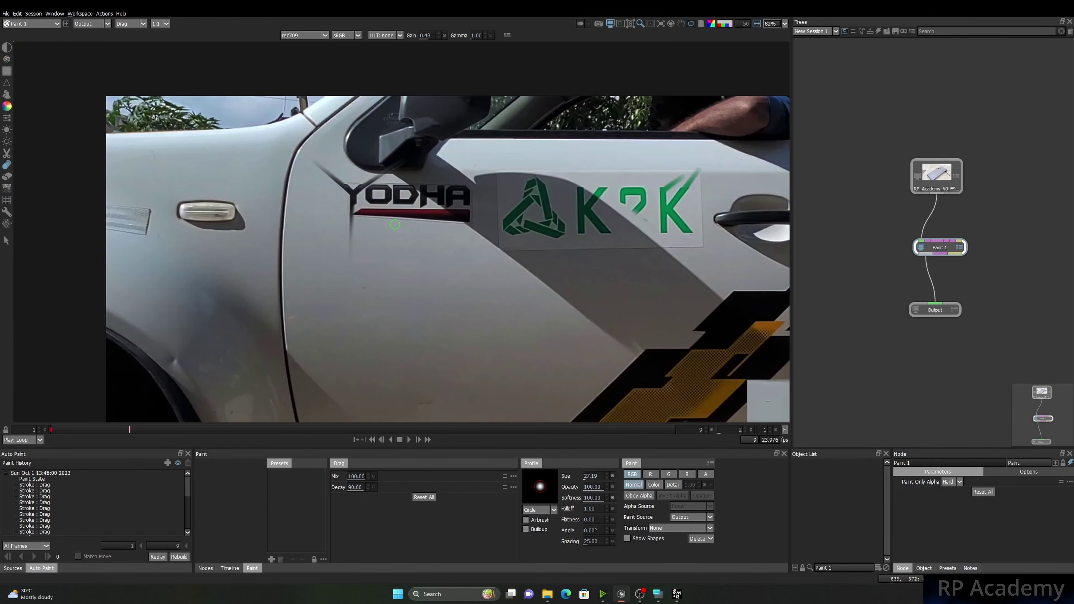
left_click_drag(395, 225, 178, 95)
scroll(410, 211, "up", 2)
left_click_drag(410, 211, 299, 117)
scroll(513, 235, "up", 3)
scroll(479, 222, "up", 7)
left_click_drag(605, 190, 623, 191, "ctrl")
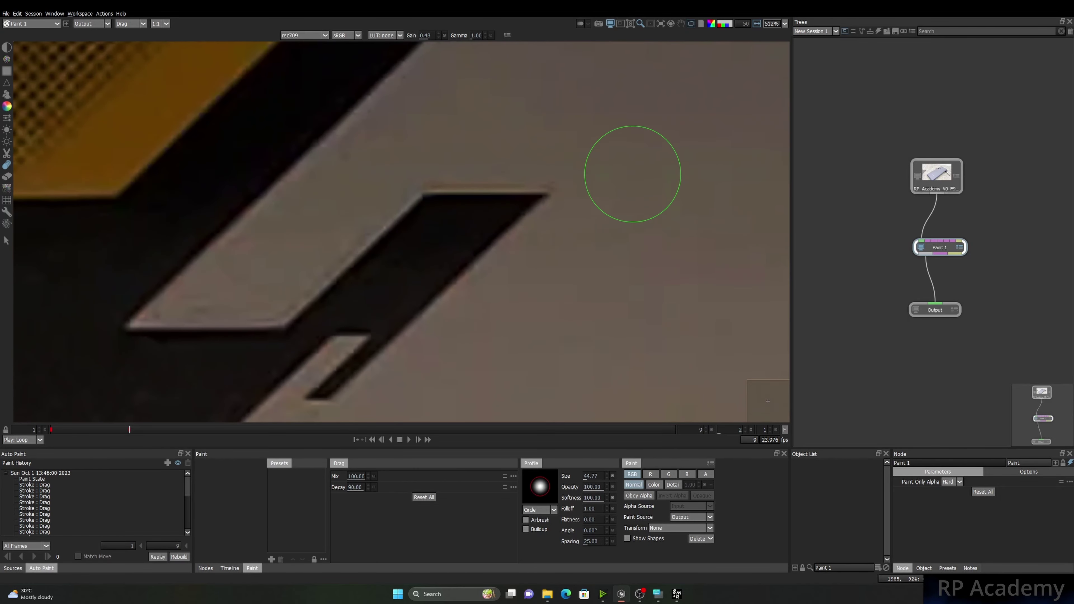
mouse_move(571, 164)
left_mouse_down()
mouse_move(537, 191)
mouse_move(576, 154)
mouse_move(516, 209)
left_mouse_up()
left_click_drag(494, 129, 476, 207)
mouse_move(503, 157)
left_mouse_down()
mouse_move(490, 196)
mouse_move(455, 175)
mouse_move(421, 203)
mouse_move(413, 167)
mouse_move(396, 213)
left_mouse_up()
On frame 1, enlarge the Drag brush to 82.88 and smear the concrete over both edges of the key blade near its head.
scroll(397, 212, "down", 1)
scroll(397, 211, "down", 12)
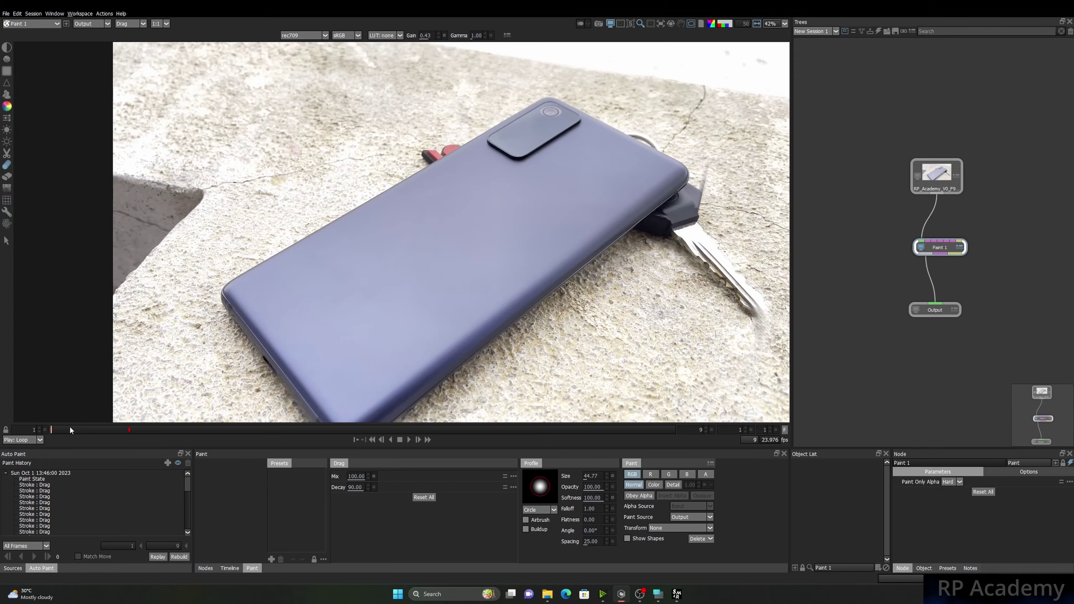
scroll(500, 225, "up", 1)
scroll(634, 267, "up", 3)
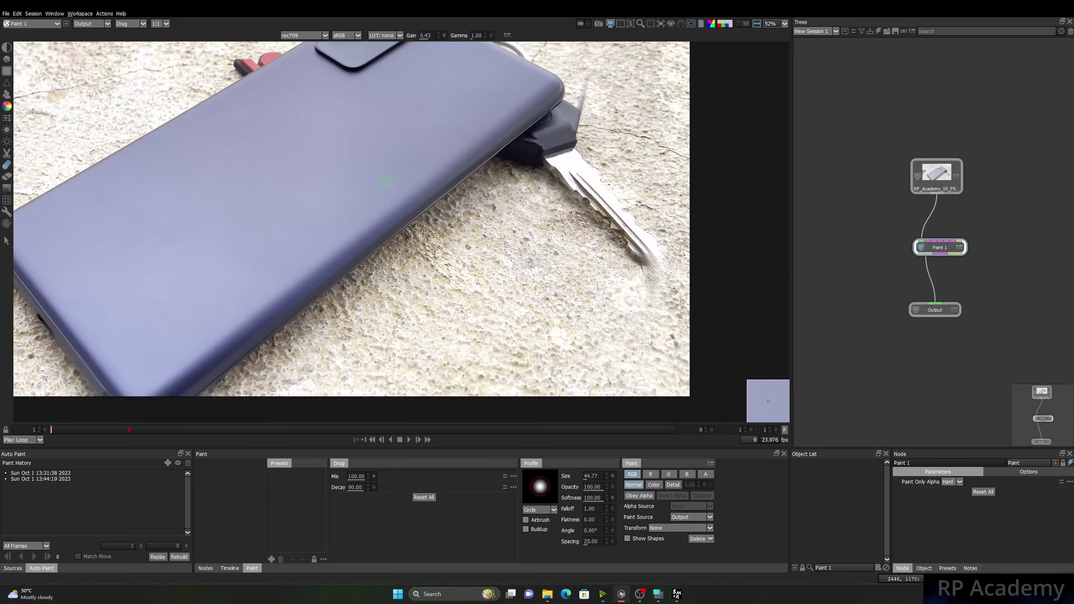
left_click_drag(506, 220, 389, 275)
scroll(436, 174, "up", 4)
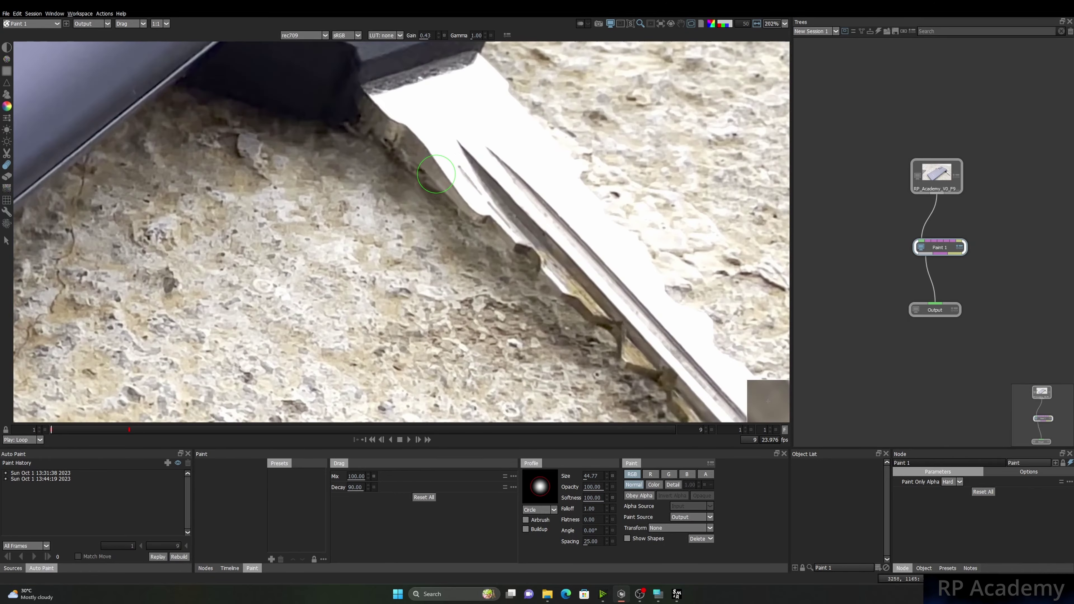
left_click_drag(436, 174, 461, 225)
left_click_drag(531, 169, 496, 177)
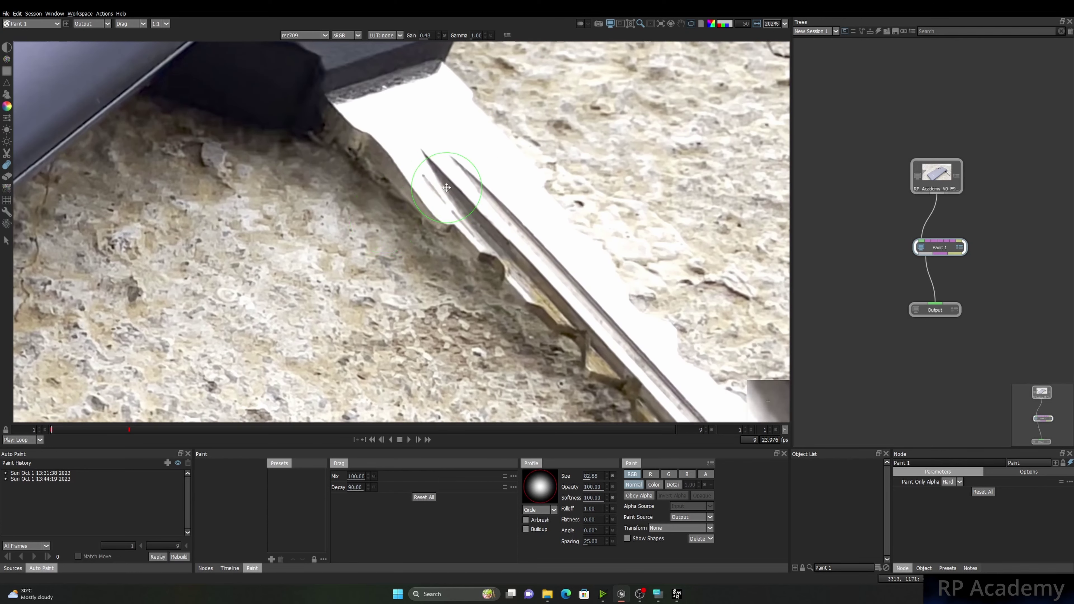
mouse_move(385, 200)
left_mouse_down()
mouse_move(429, 177)
mouse_move(403, 211)
mouse_move(433, 197)
mouse_move(416, 236)
mouse_move(454, 213)
left_mouse_up()
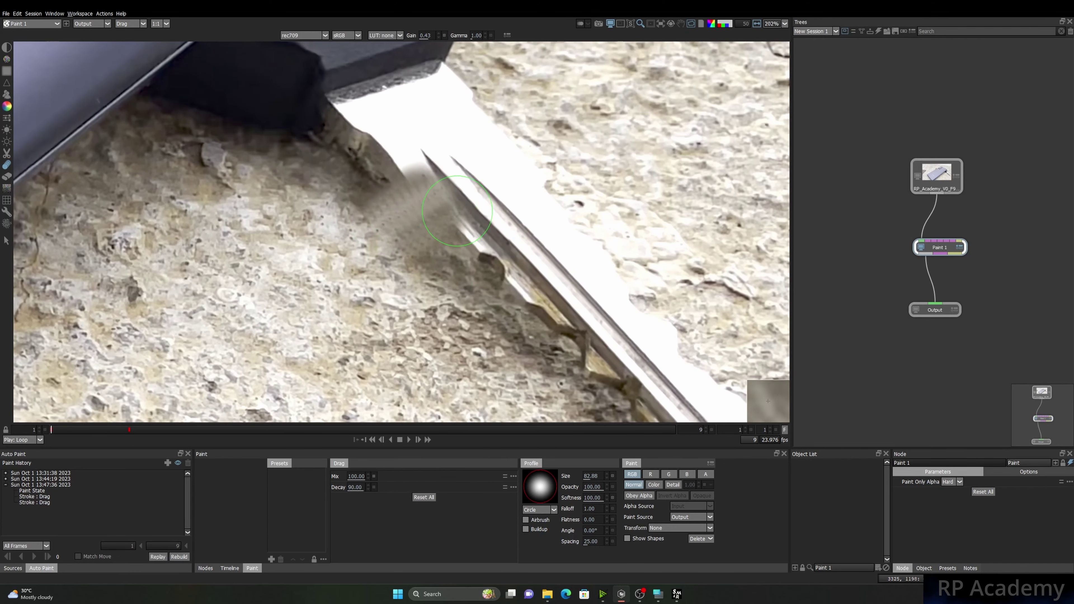
mouse_move(379, 206)
left_mouse_down()
mouse_move(399, 173)
mouse_move(362, 170)
mouse_move(395, 144)
mouse_move(318, 157)
mouse_move(385, 112)
left_mouse_up()
left_click_drag(499, 122, 467, 98)
Reset the Drag Mix to 50, lower the viewer gain below -2, and smear the far edge of the key blade.
left_click(374, 476)
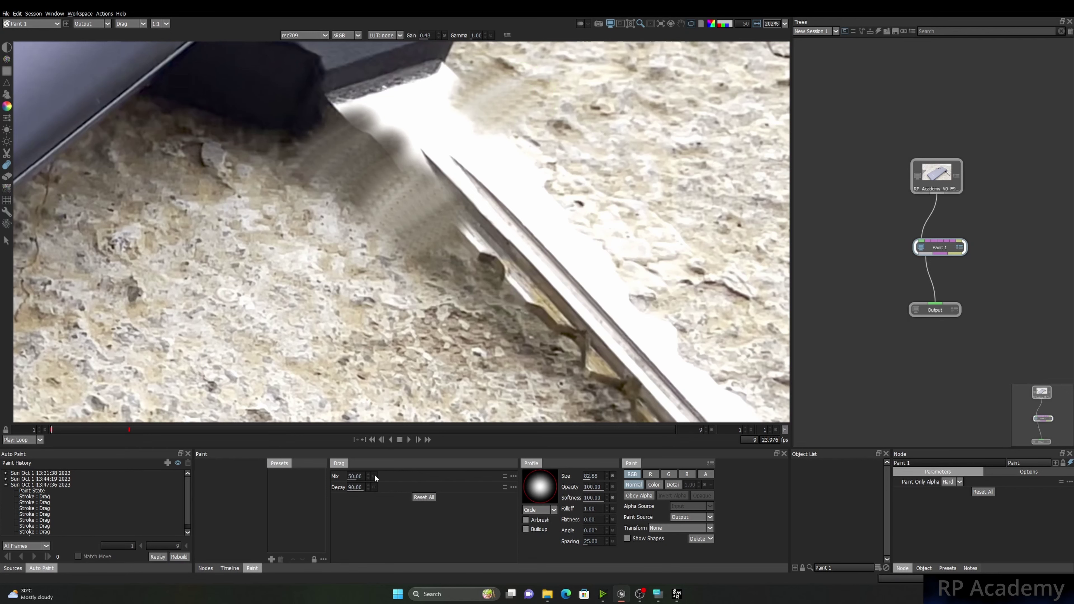
left_click_drag(630, 303, 534, 240)
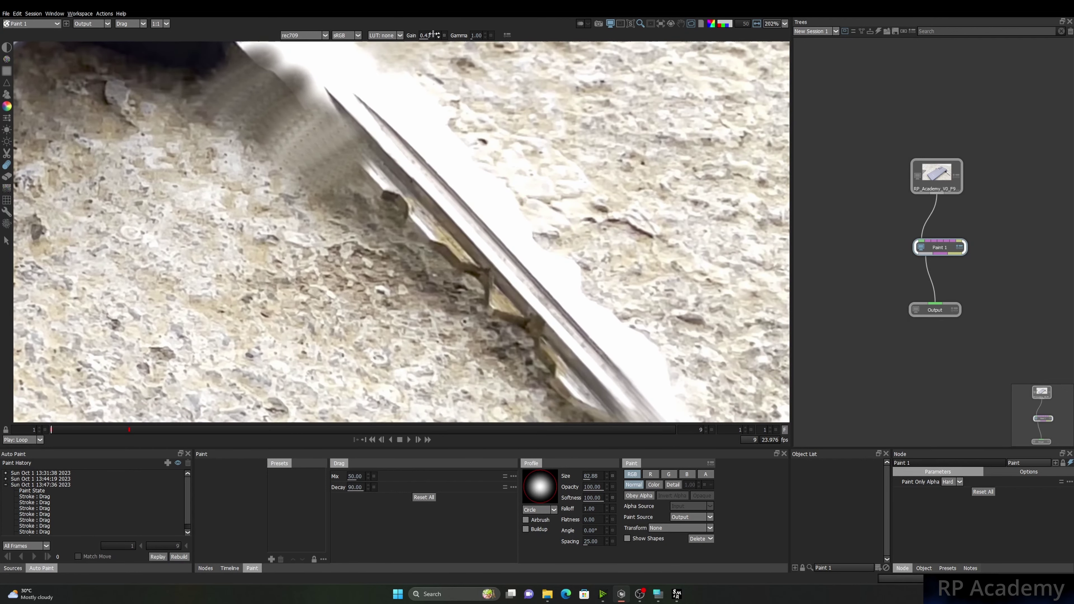
left_click_drag(433, 34, 417, 36)
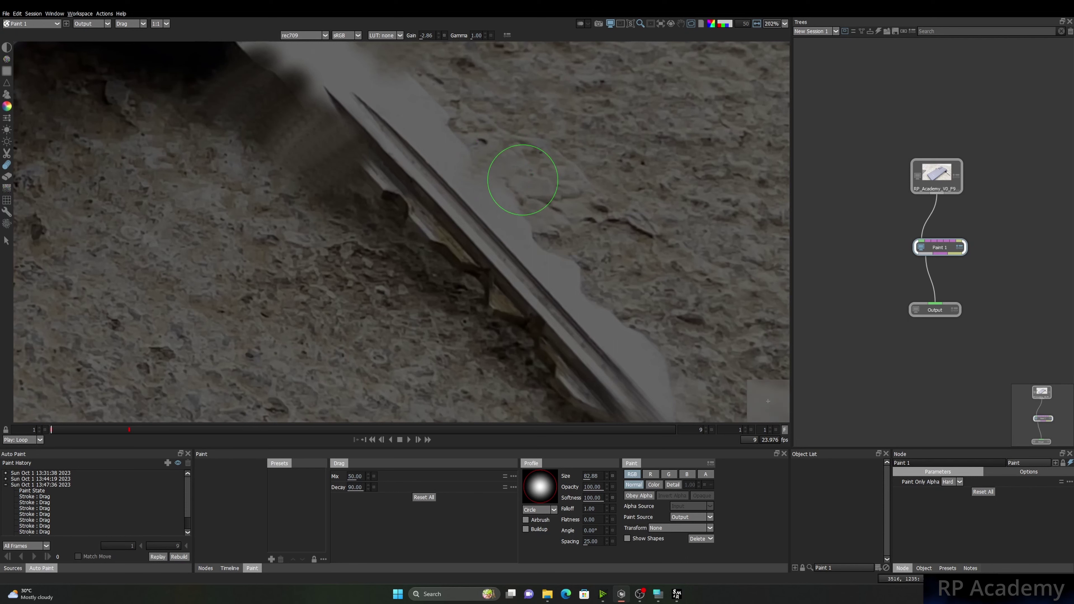
mouse_move(542, 196)
left_mouse_down()
mouse_move(542, 229)
mouse_move(599, 259)
mouse_move(626, 296)
mouse_move(588, 328)
left_mouse_up()
left_click_drag(629, 298, 586, 329)
mouse_move(669, 322)
left_mouse_down()
mouse_move(644, 366)
mouse_move(622, 204)
left_mouse_up()
Wipe the centre and lower part of the camera lens off the phone's camera module with the Drag brush.
scroll(572, 225, "down", 5)
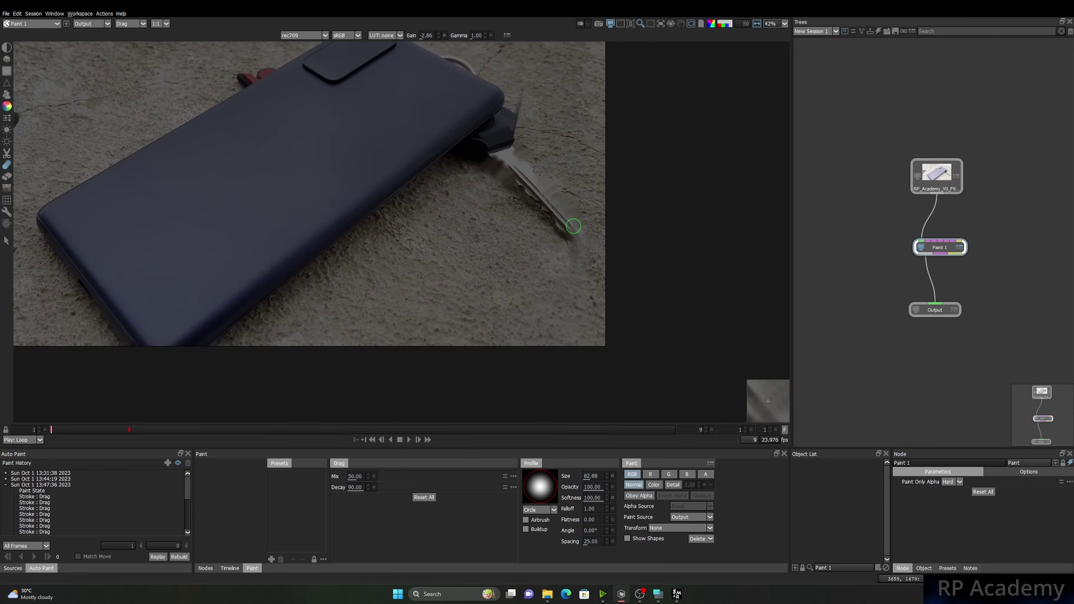
scroll(441, 242, "up", 2)
scroll(214, 173, "up", 2)
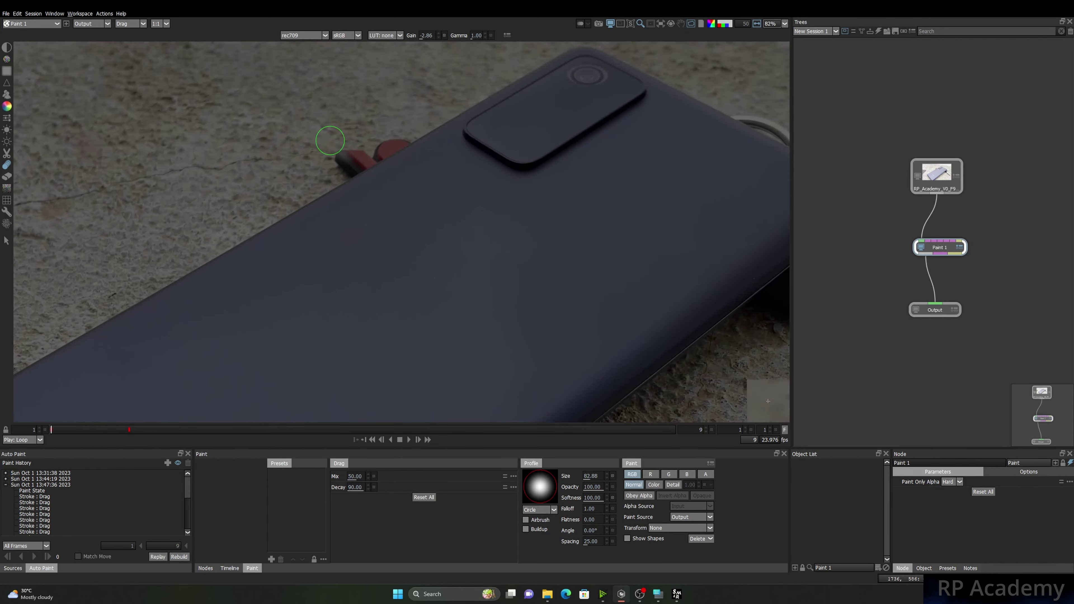
scroll(533, 175, "up", 2)
scroll(532, 149, "down", 3)
scroll(532, 120, "up", 5)
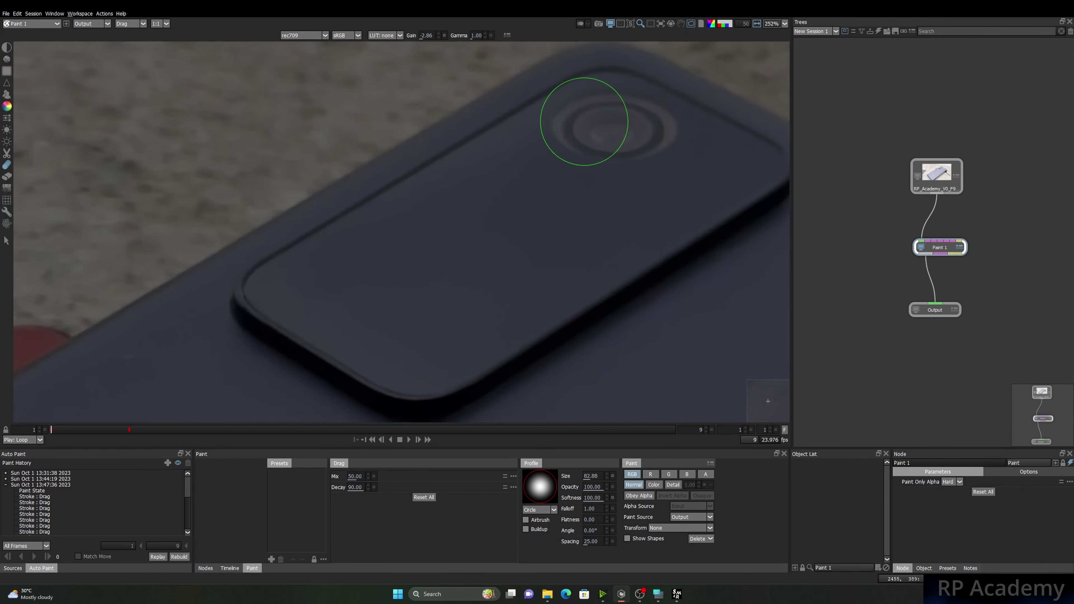
scroll(584, 121, "up", 1)
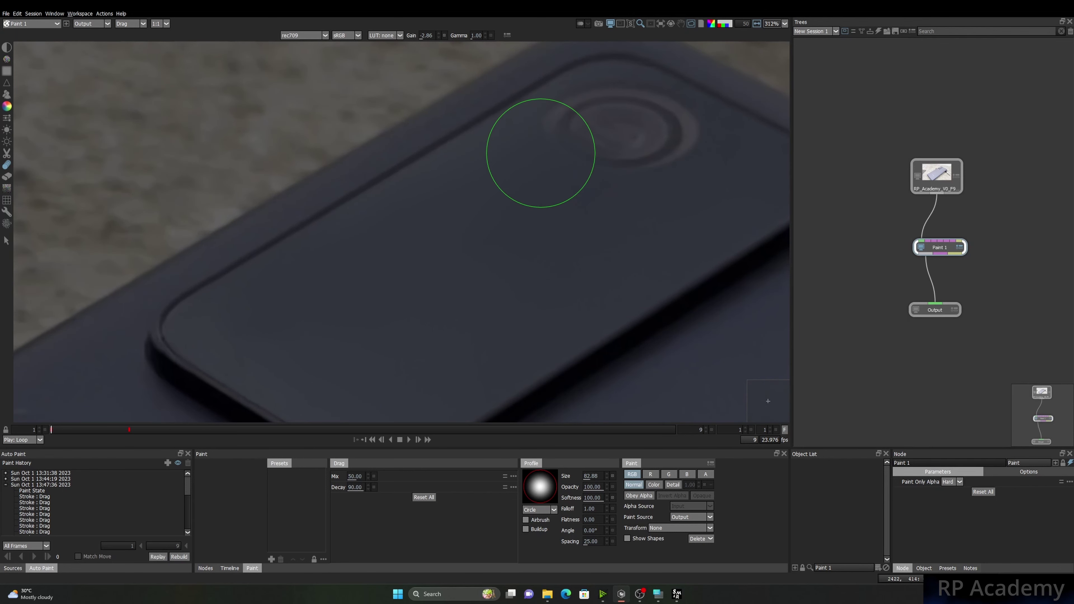
left_click_drag(541, 153, 631, 153)
mouse_move(713, 194)
left_mouse_down()
mouse_move(649, 151)
mouse_move(675, 142)
left_mouse_up()
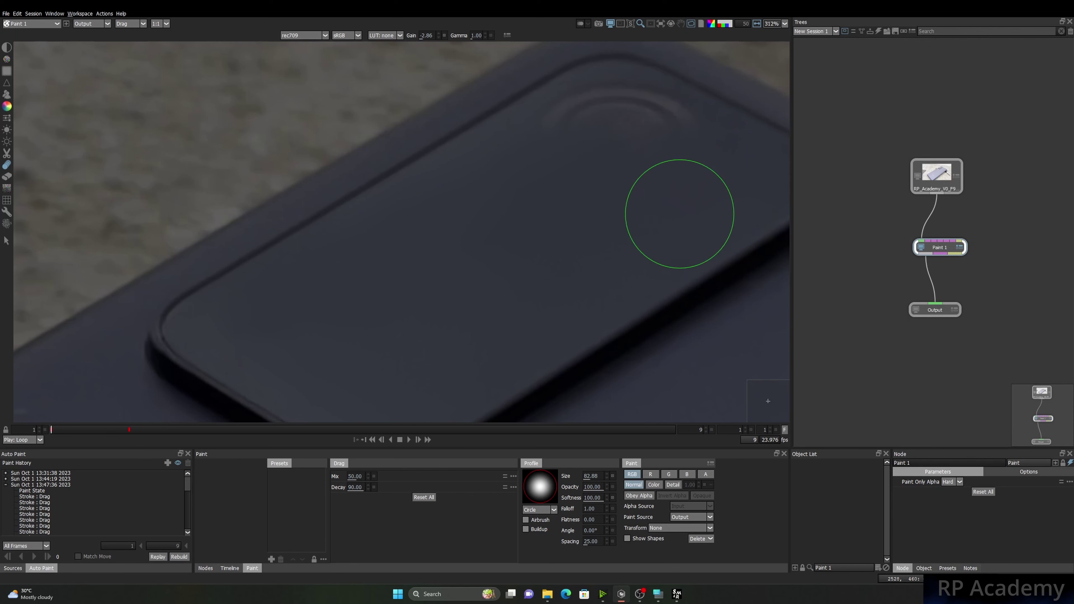
Wipe the remaining upper arc of the lens off the camera module and blend the dark surface around it.
mouse_move(679, 214)
left_mouse_down()
mouse_move(677, 147)
mouse_move(656, 135)
mouse_move(628, 135)
mouse_move(612, 158)
mouse_move(547, 161)
mouse_move(558, 137)
mouse_move(612, 131)
left_mouse_up()
left_click_drag(662, 182, 575, 132)
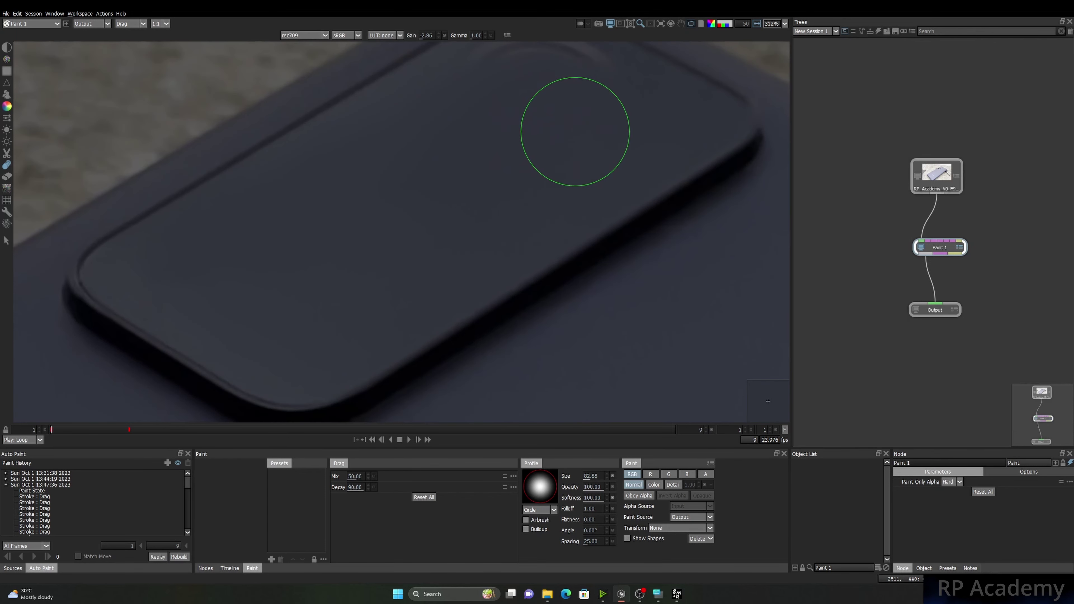
mouse_move(542, 90)
left_mouse_down()
mouse_move(515, 238)
mouse_move(487, 215)
left_mouse_up()
left_click_drag(462, 232, 511, 212)
mouse_move(592, 253)
left_mouse_down()
mouse_move(518, 219)
mouse_move(579, 236)
mouse_move(506, 223)
mouse_move(524, 256)
mouse_move(455, 249)
mouse_move(522, 200)
mouse_move(473, 223)
mouse_move(509, 212)
mouse_move(514, 222)
mouse_move(557, 168)
left_mouse_up()
scroll(510, 212, "down", 2)
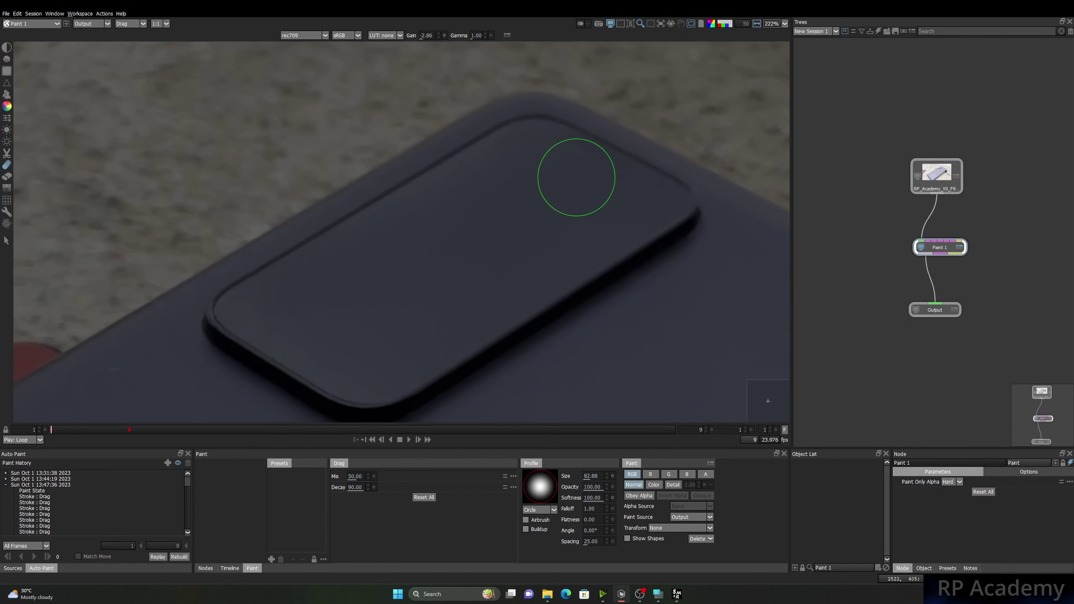
Set the Drag brush's profile shape to Square for painting on the phone's back.
scroll(523, 165, "down", 10)
left_click_drag(521, 190, 498, 153)
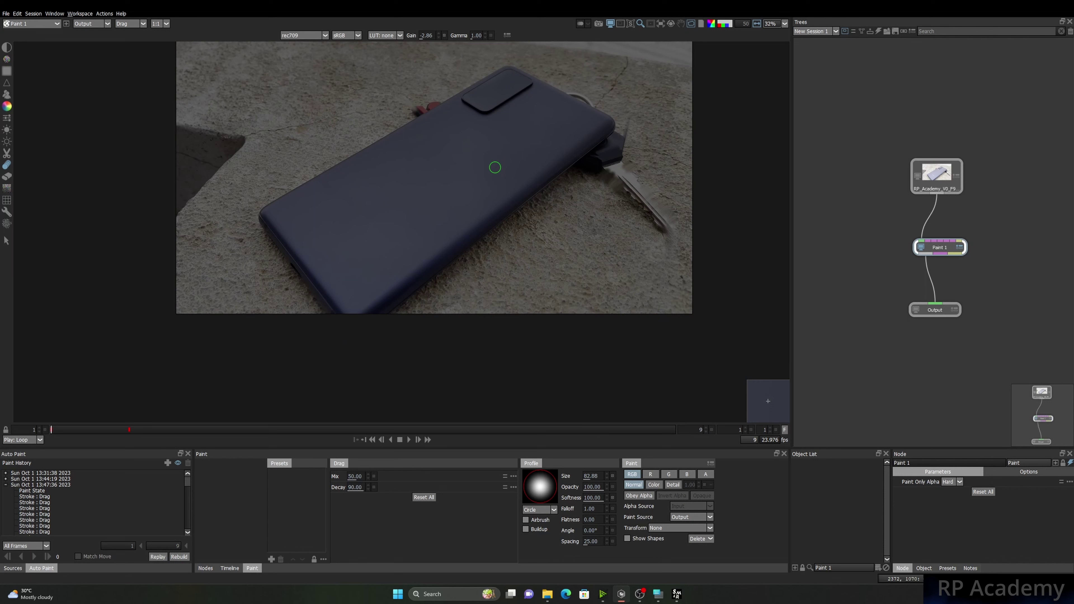
scroll(483, 205, "up", 4)
left_click_drag(478, 210, 468, 182)
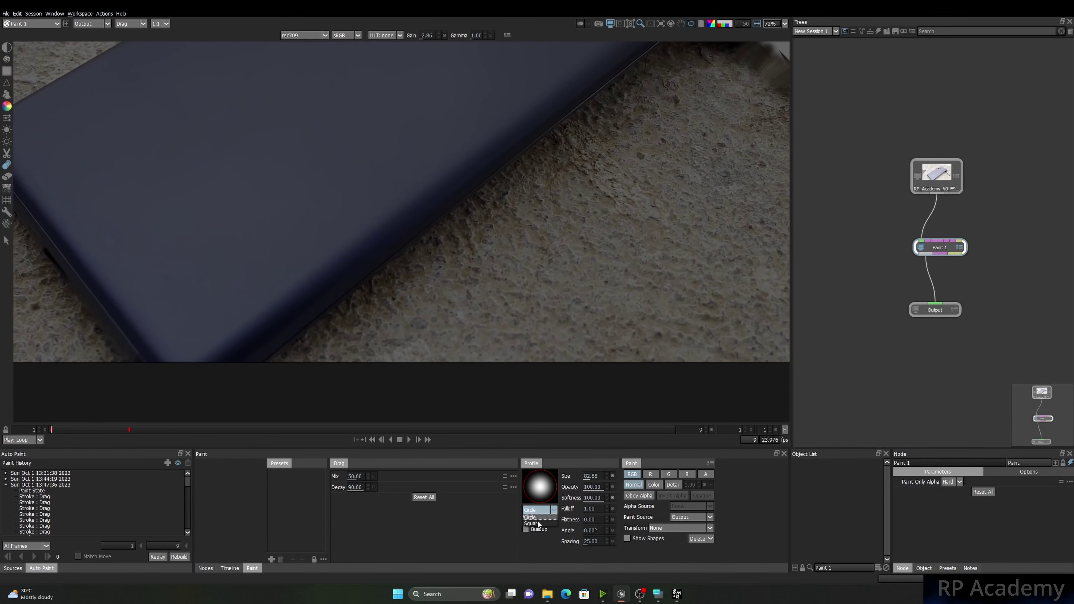
left_click(533, 524)
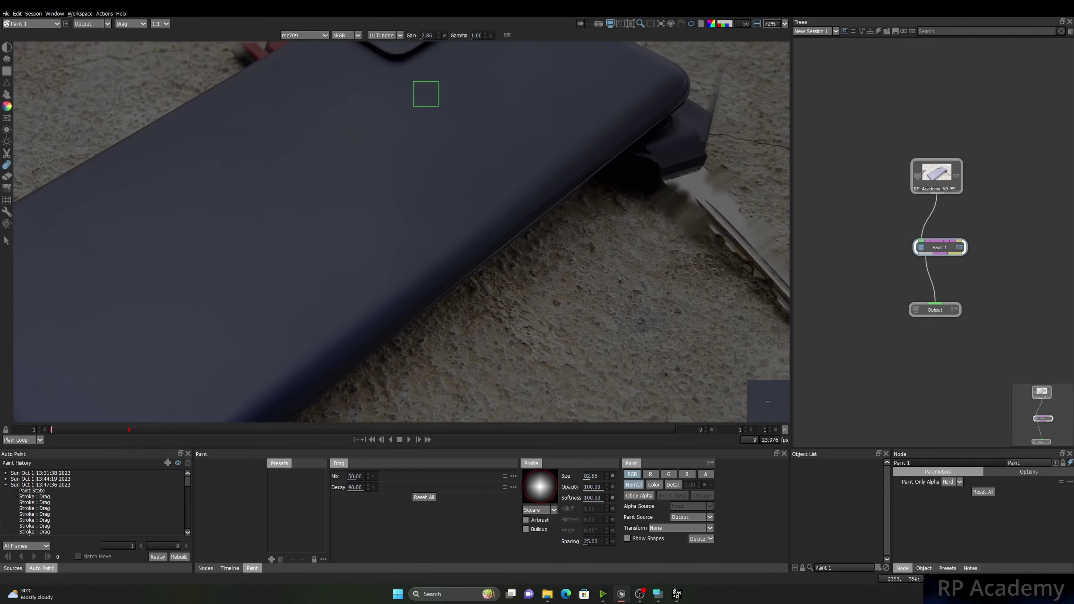
scroll(353, 184, "up", 5)
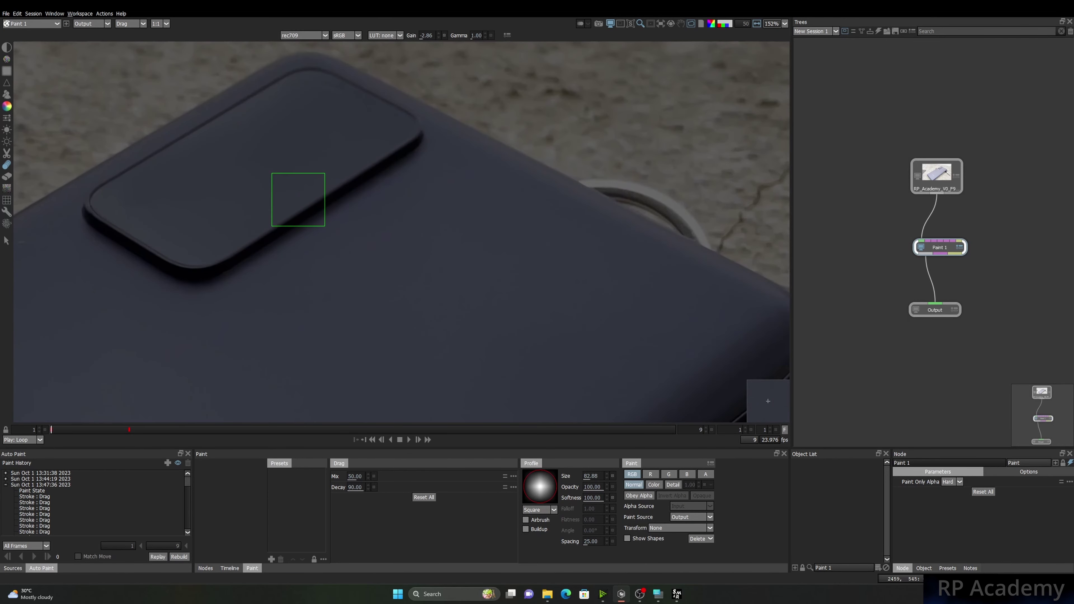
Smear the lower edge and corner of the phone's camera module with the square Drag brush.
left_click_drag(298, 200, 410, 317)
scroll(288, 199, "up", 1)
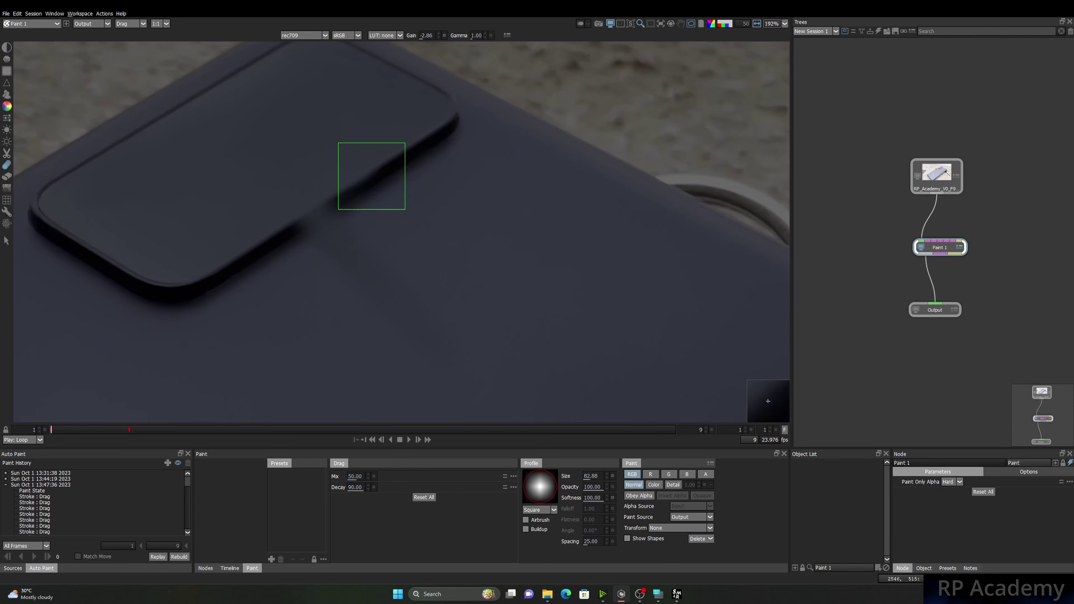
mouse_move(326, 214)
left_mouse_down()
mouse_move(252, 235)
mouse_move(189, 280)
mouse_move(339, 220)
mouse_move(269, 206)
mouse_move(225, 170)
mouse_move(175, 173)
left_mouse_up()
scroll(304, 290, "down", 4)
left_click_drag(267, 280, 187, 326)
scroll(487, 159, "up", 2)
left_click_drag(486, 159, 381, 217)
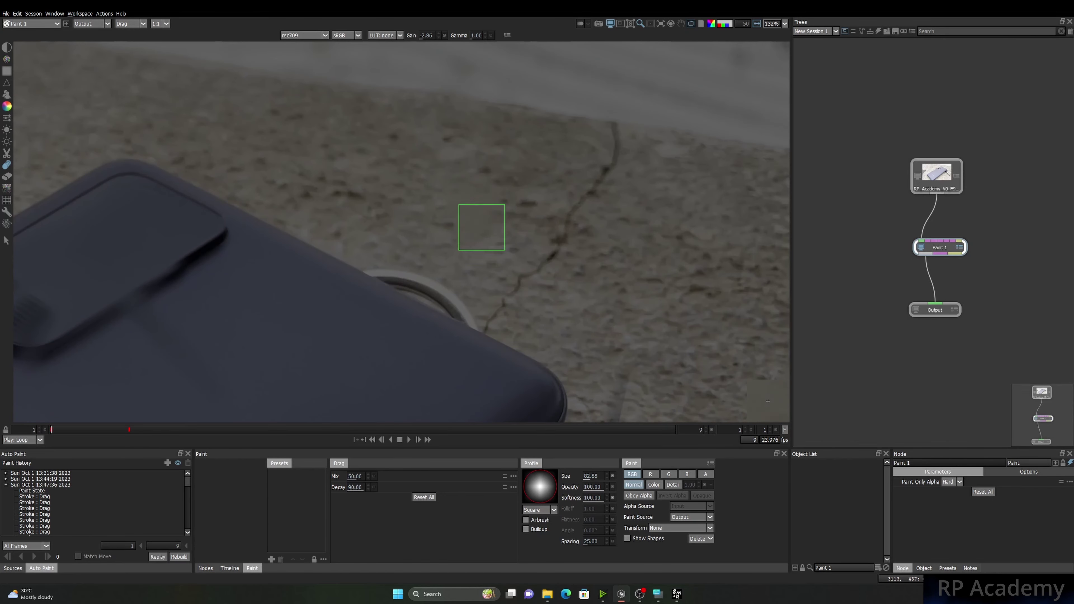
Set the Drag brush's profile shape back to Circle and enlarge the brush size to 440.32.
scroll(503, 229, "down", 3)
left_click(530, 517)
scroll(385, 222, "down", 3)
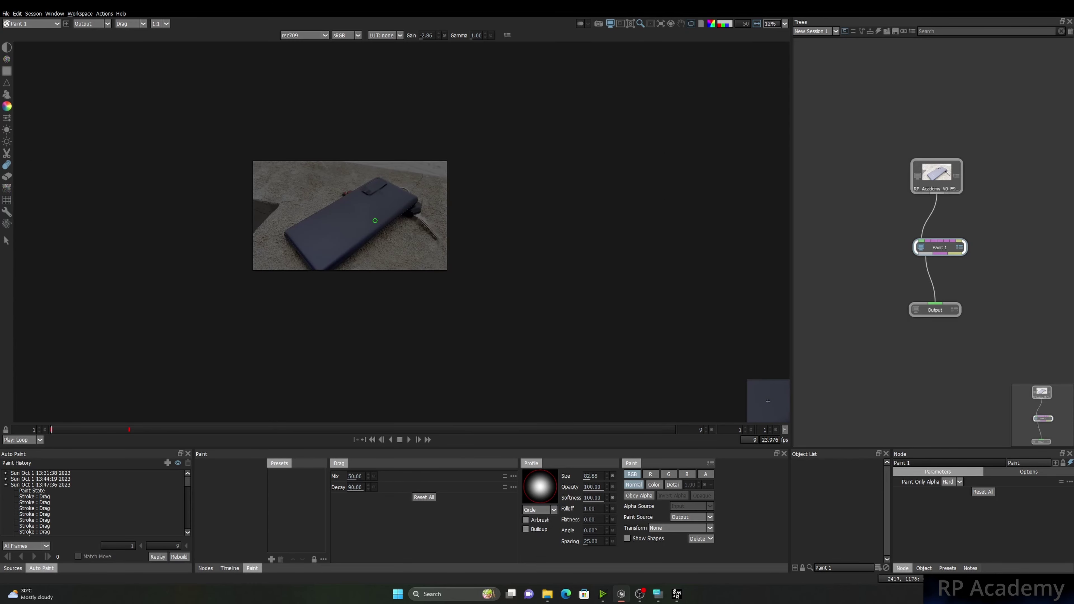
scroll(374, 221, "up", 4)
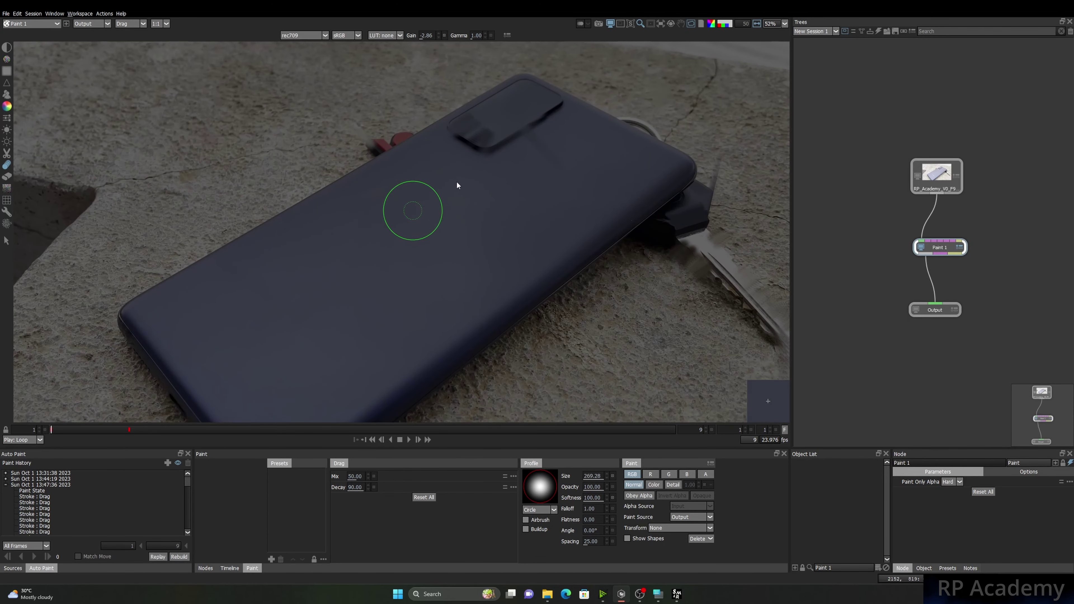
mouse_move(457, 185)
left_mouse_down()
mouse_move(493, 185)
mouse_move(504, 147)
mouse_move(473, 136)
mouse_move(513, 80)
left_mouse_up()
scroll(426, 202, "down", 3)
scroll(426, 201, "up", 3)
Undo the Drag strokes painted over the phone's camera module and the SAMSUNG logo.
key("ctrl+z")
key("ctrl+z")
key("ctrl+z")
left_click_drag(439, 304, 415, 211)
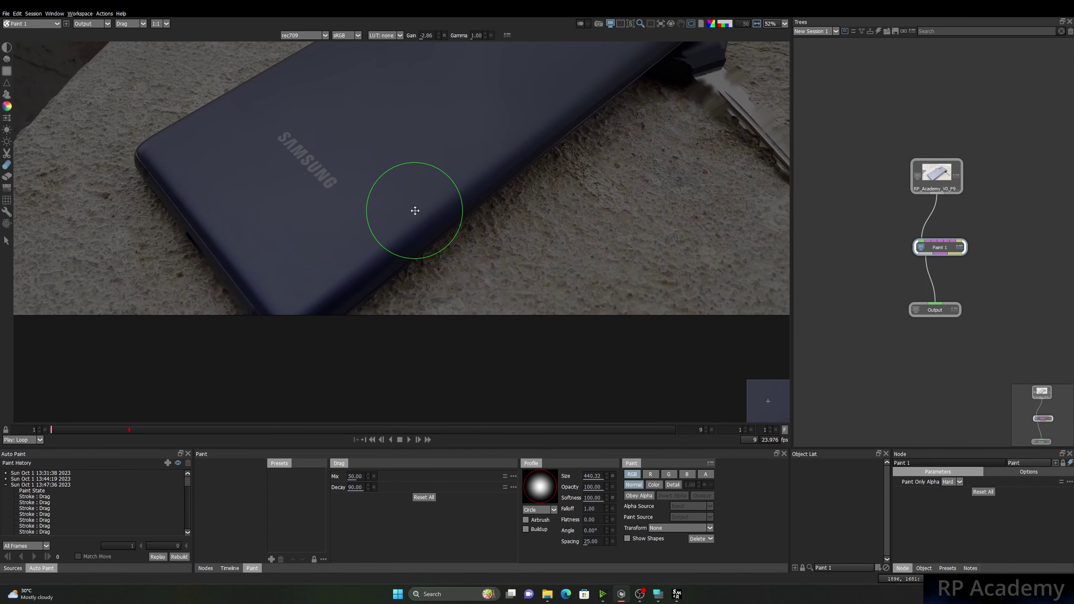
scroll(415, 211, "down", 2)
Go to frame 2, reset the viewer gain to 0.00 and fit the truck image in the viewer.
left_click(129, 428)
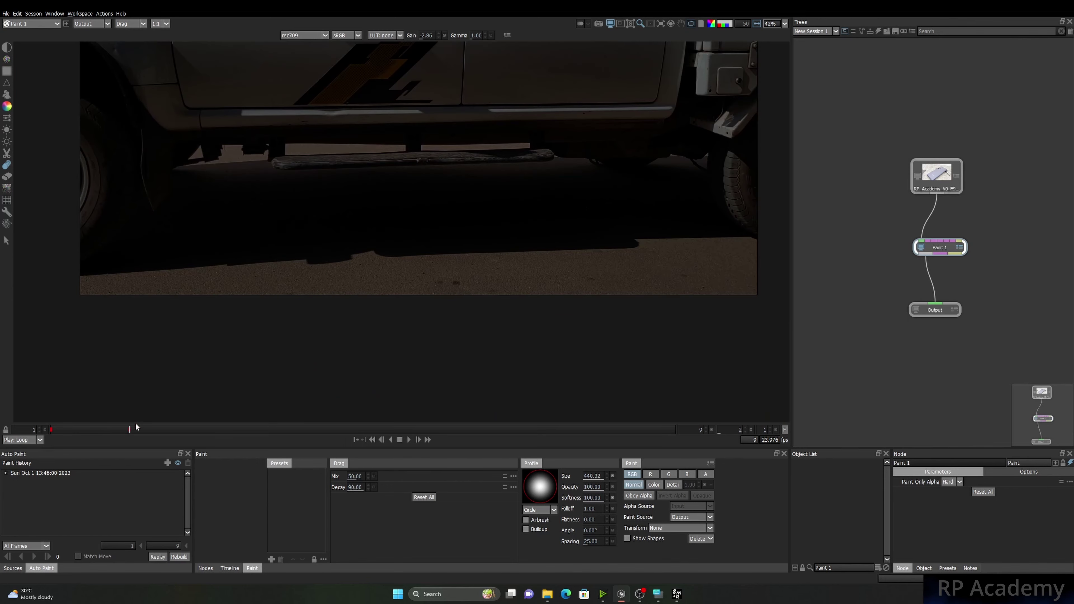
scroll(292, 254, "up", 5)
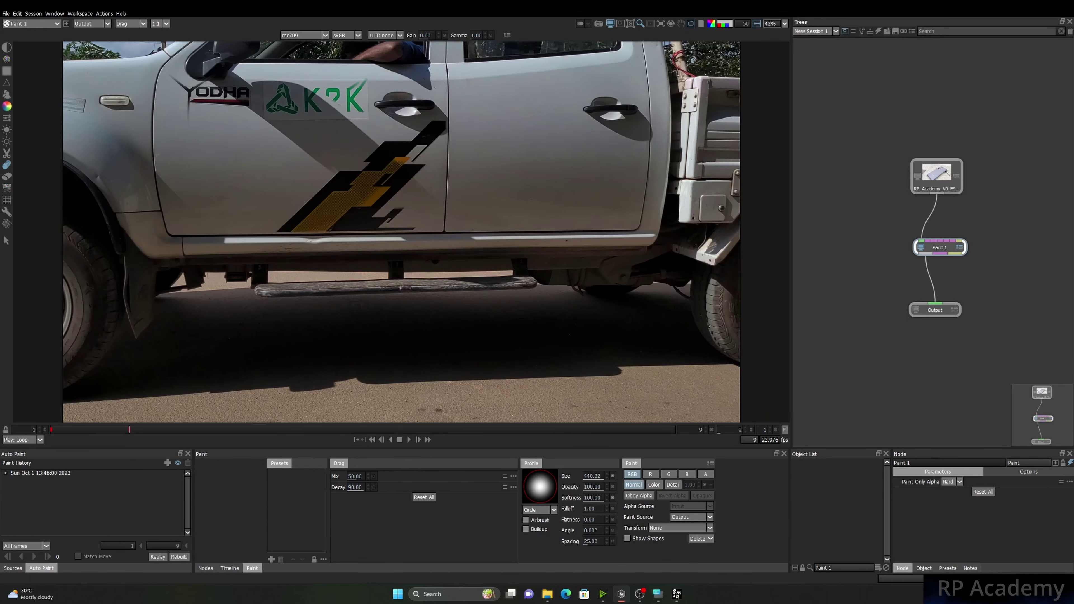
left_click_drag(380, 199, 398, 246)
scroll(339, 182, "down", 5)
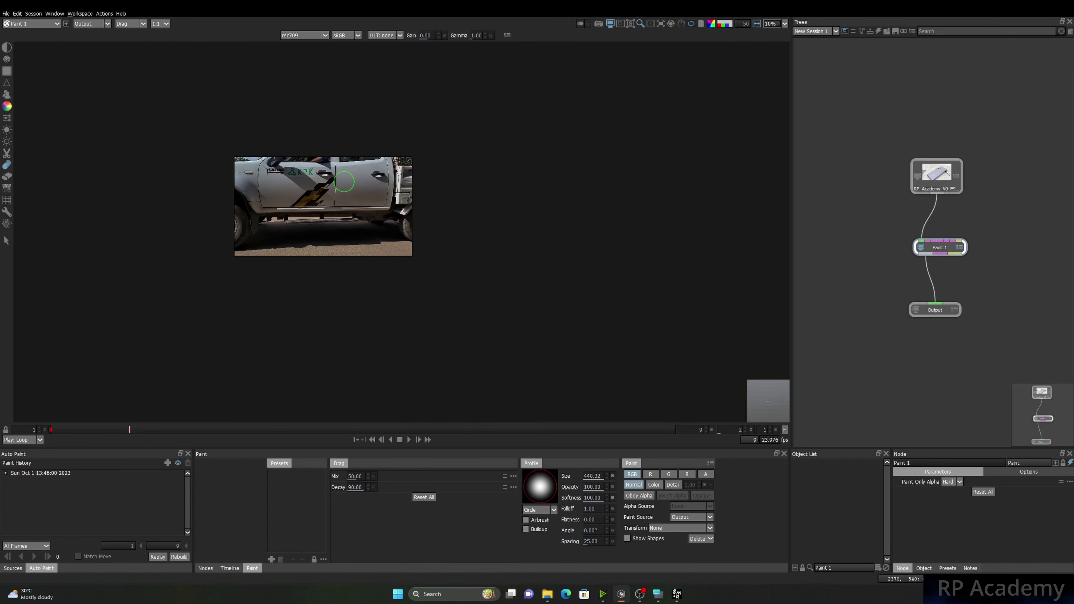
left_click_drag(354, 186, 170, 57)
left_click_drag(427, 213, 406, 118)
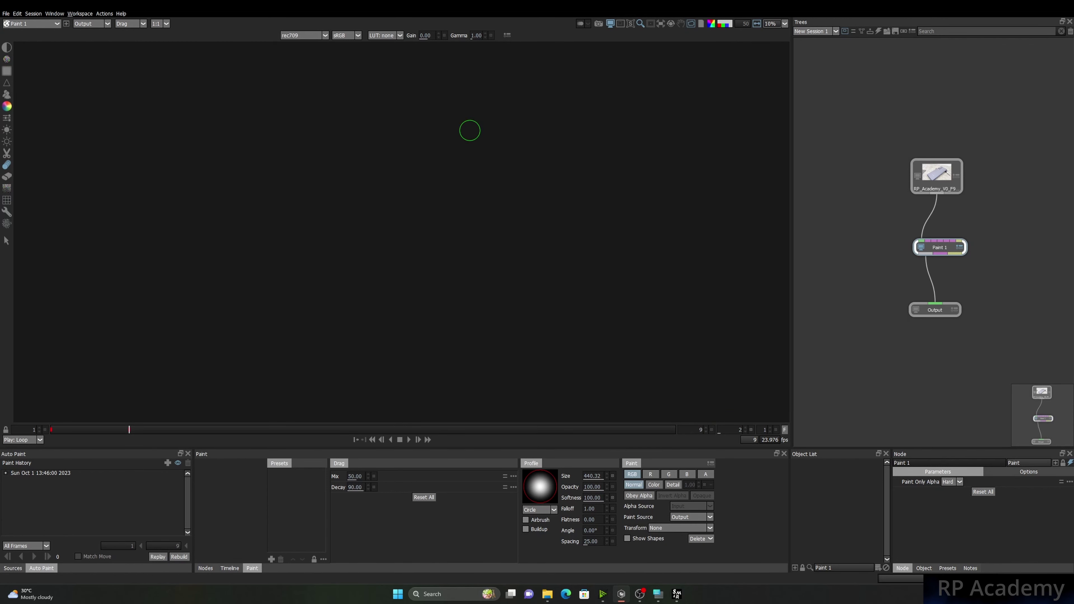
key("f")
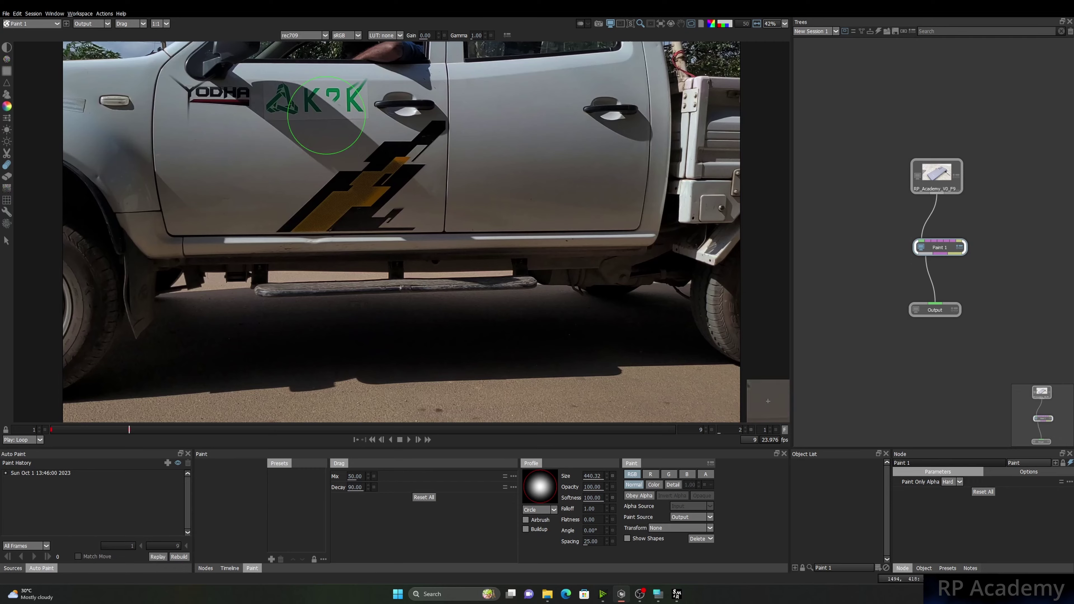
Examine the truck door's lettering and stripe graphic up close and from farther out.
scroll(408, 214, "up", 4)
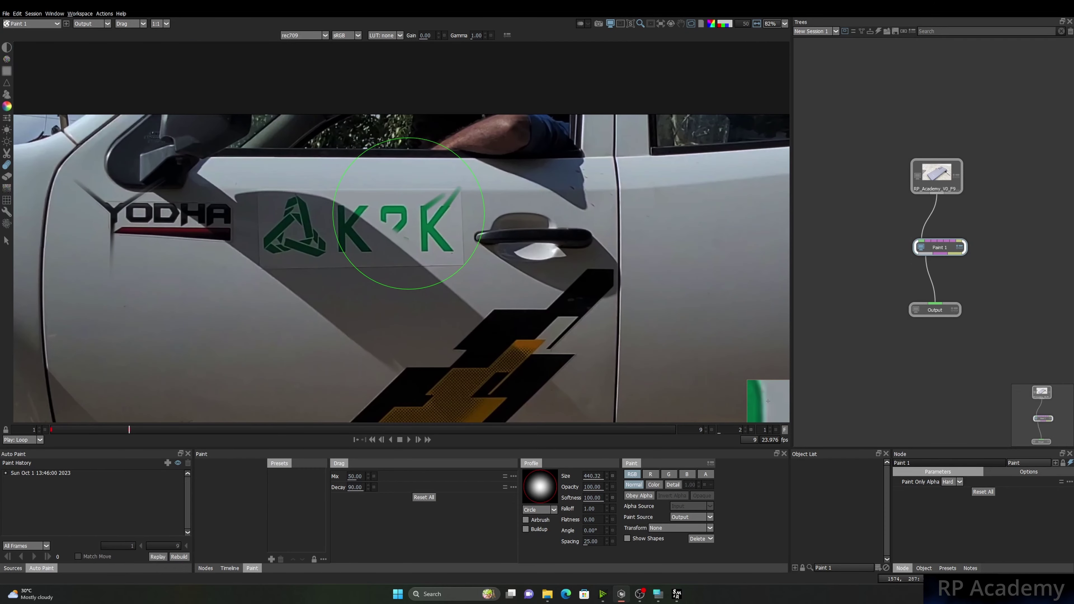
scroll(409, 214, "down", 5)
scroll(431, 251, "up", 3)
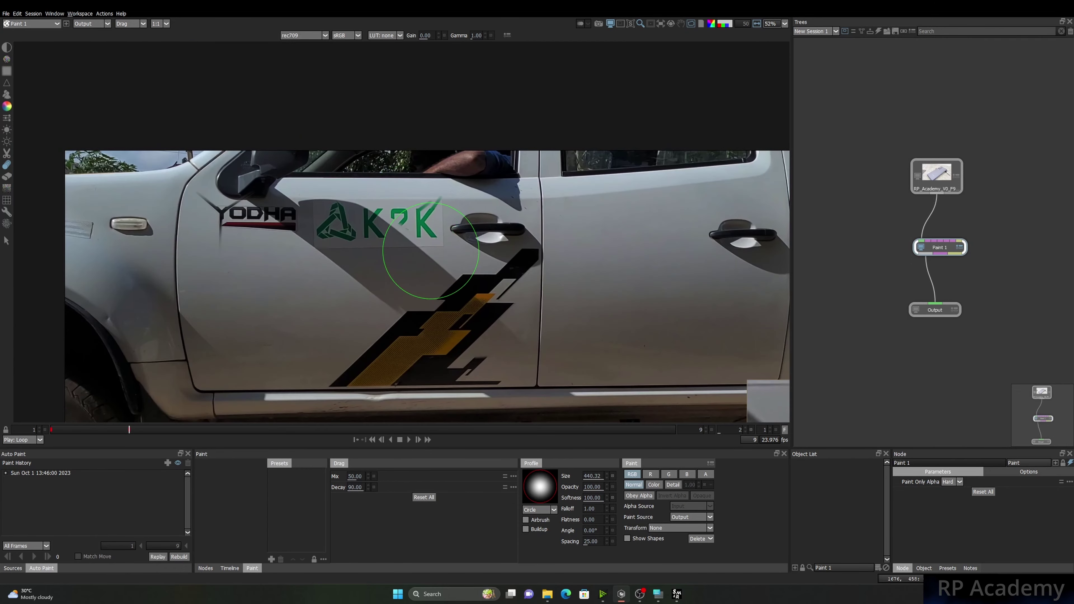
scroll(429, 251, "up", 2)
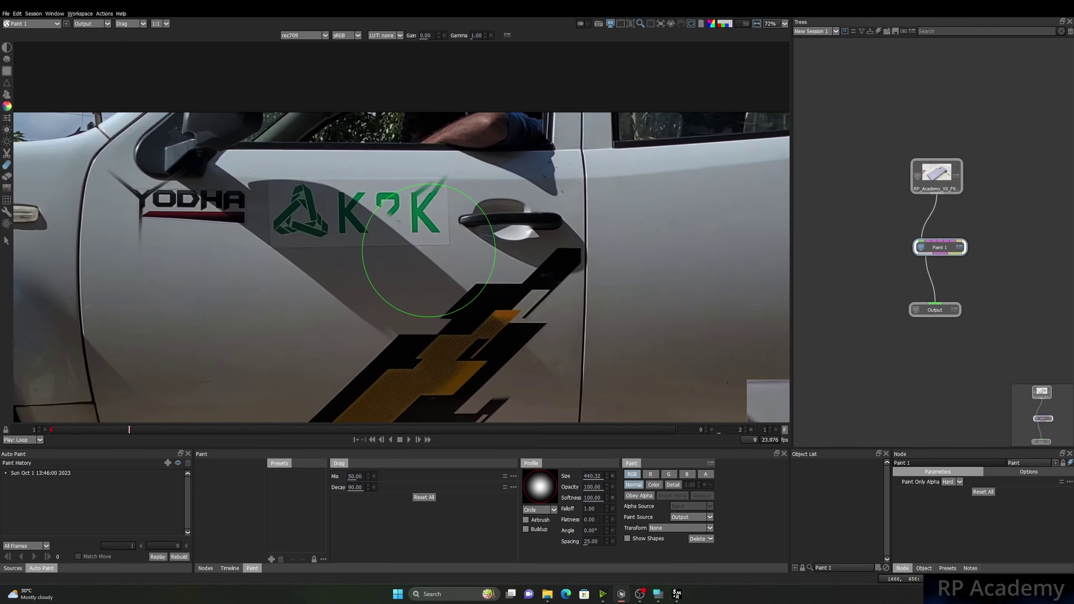
scroll(429, 250, "down", 4)
scroll(429, 250, "up", 4)
scroll(428, 250, "down", 4)
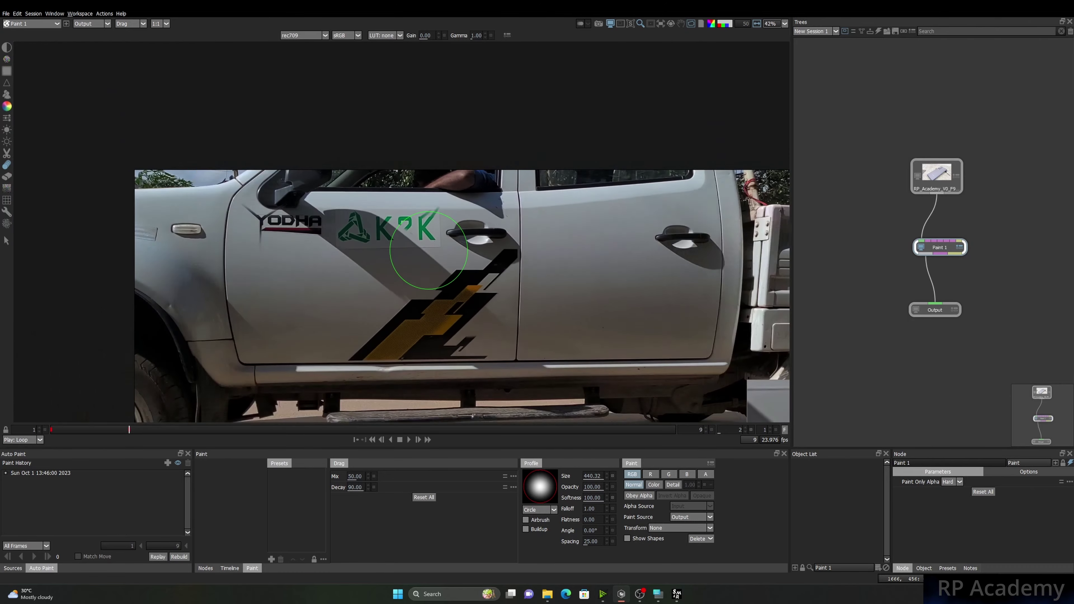
left_click_drag(429, 250, 409, 189)
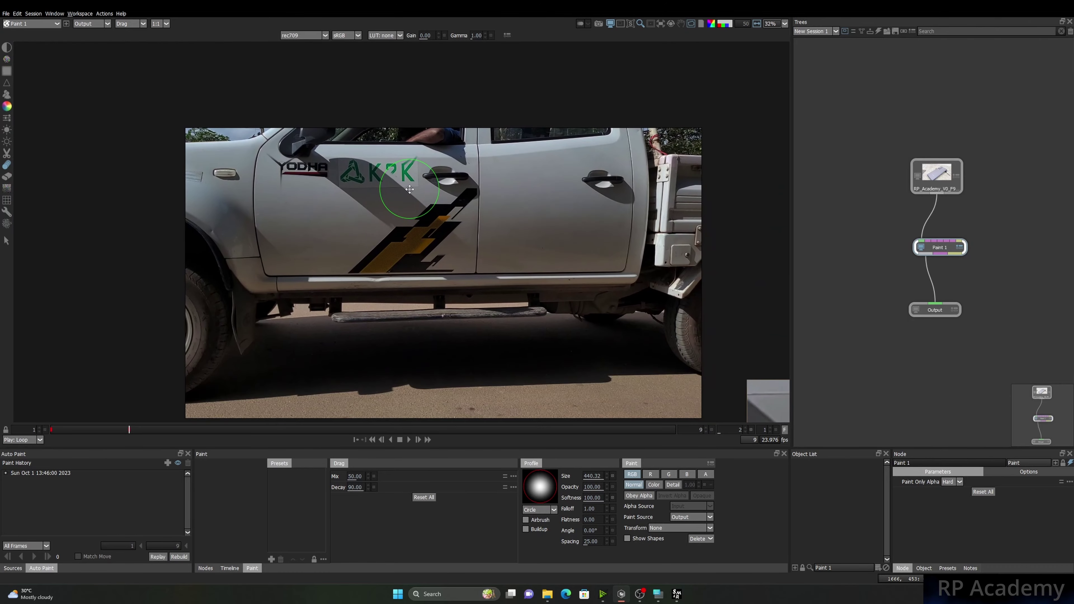
Show and minimise the on-screen keyboard, and inspect the truck's rear door panel up close.
left_click(658, 594)
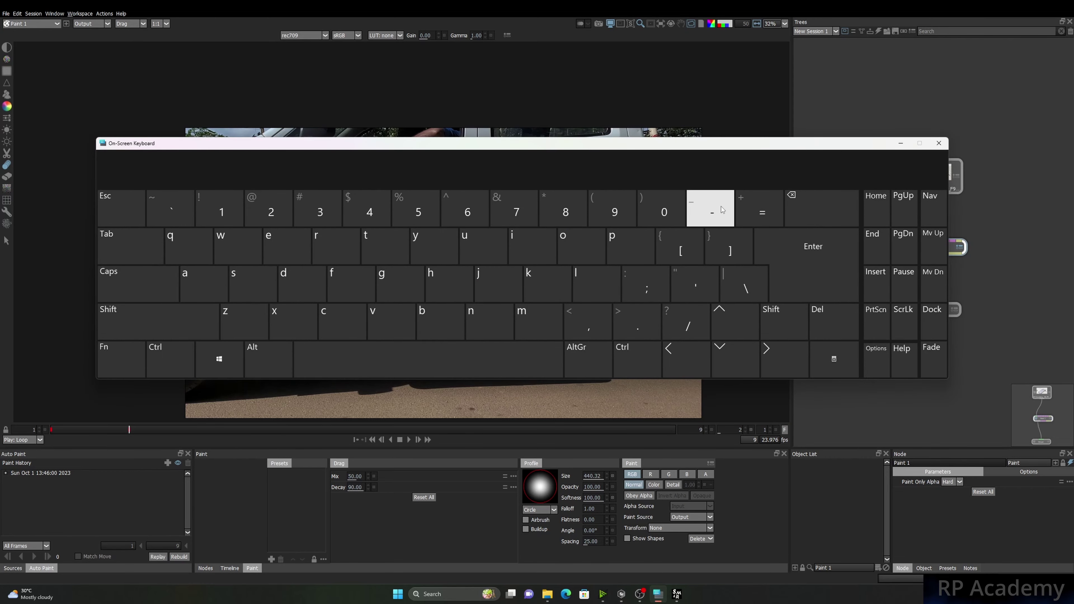
left_click(902, 143)
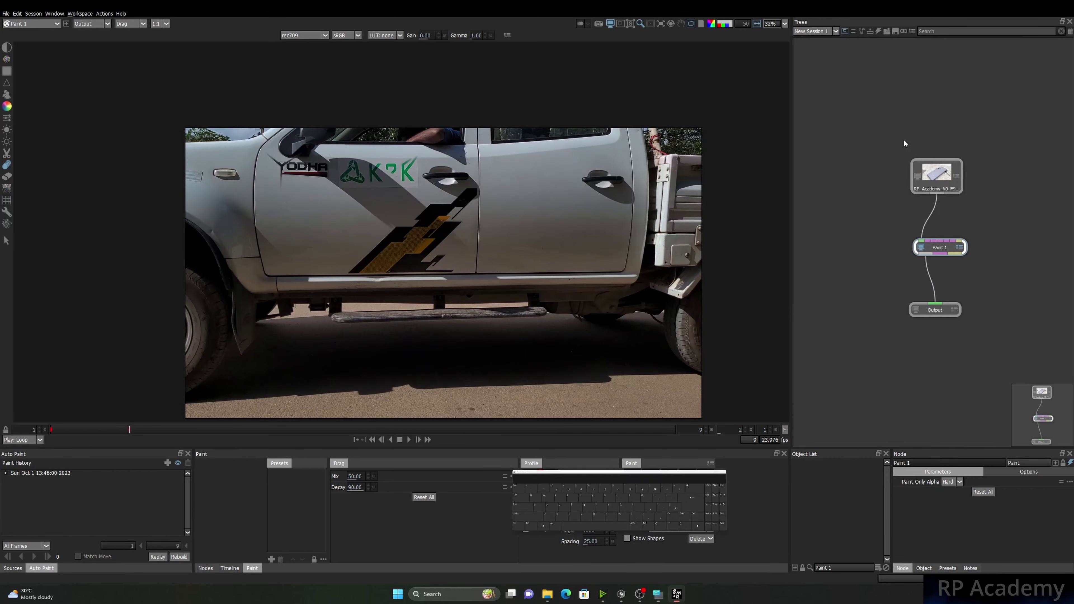
left_click_drag(481, 213, 410, 219)
scroll(471, 212, "down", 1)
scroll(471, 212, "up", 2)
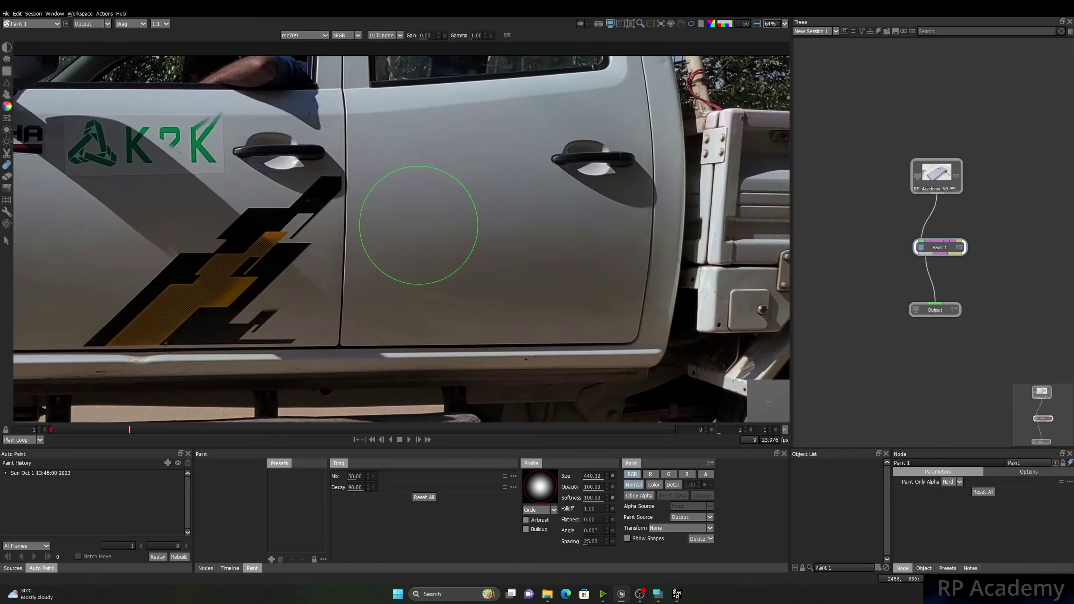
scroll(420, 226, "down", 1)
scroll(424, 227, "up", 1)
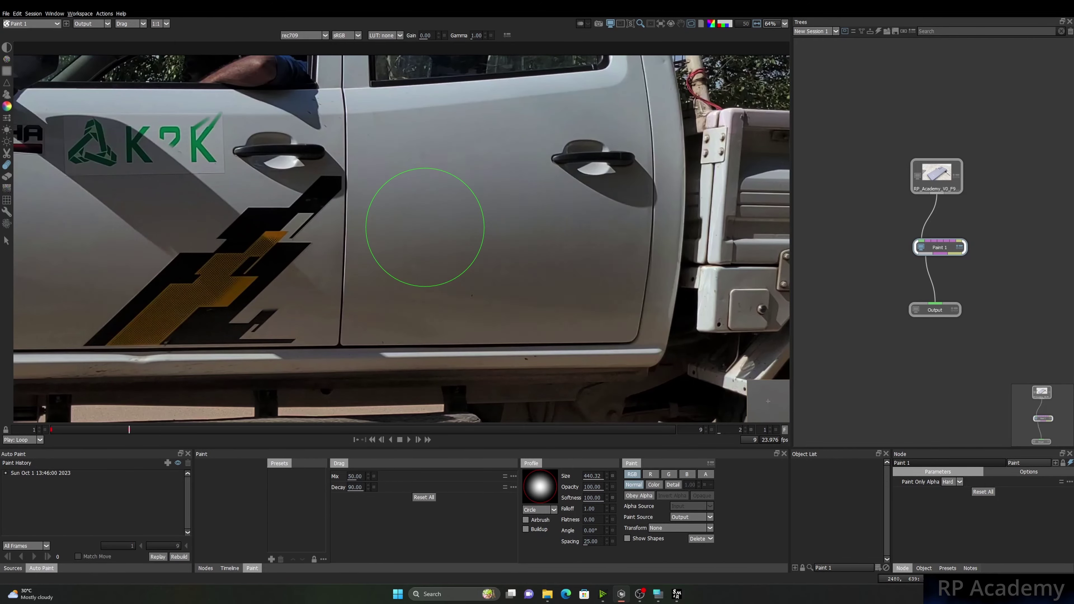
scroll(425, 228, "down", 1)
left_click_drag(455, 184, 510, 152)
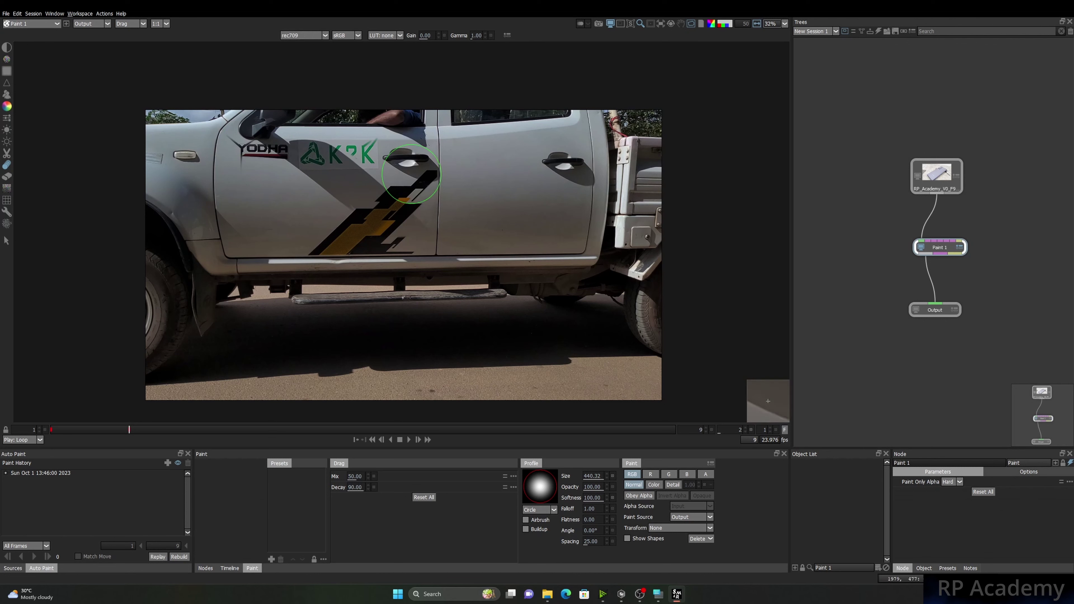
Set the viewer's input colour space to linear, return to frame 1 and lower the viewer gain to -4.43.
left_click(315, 37)
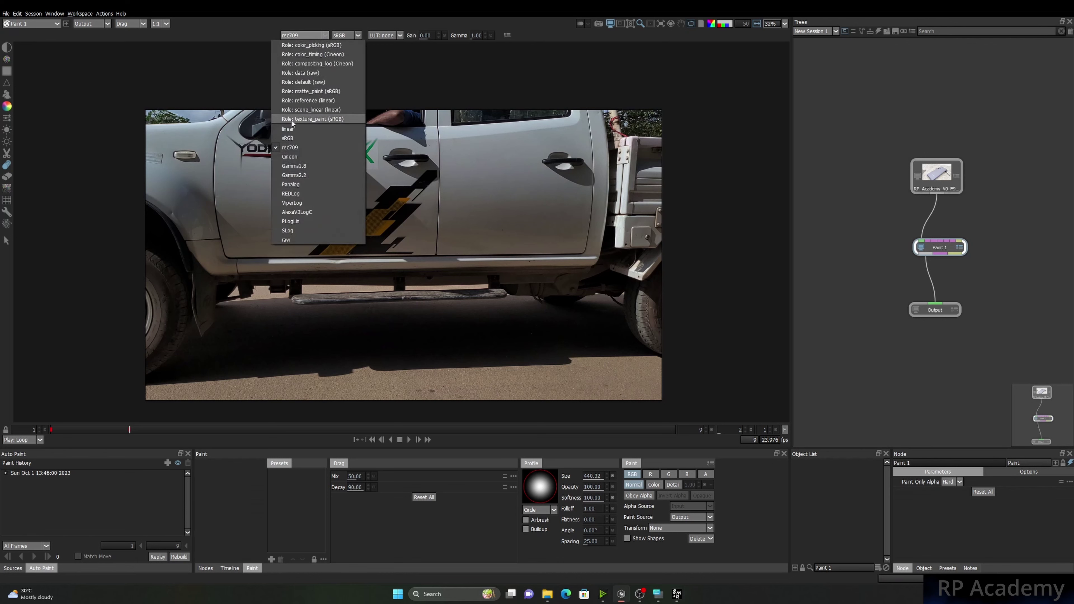
left_click(317, 131)
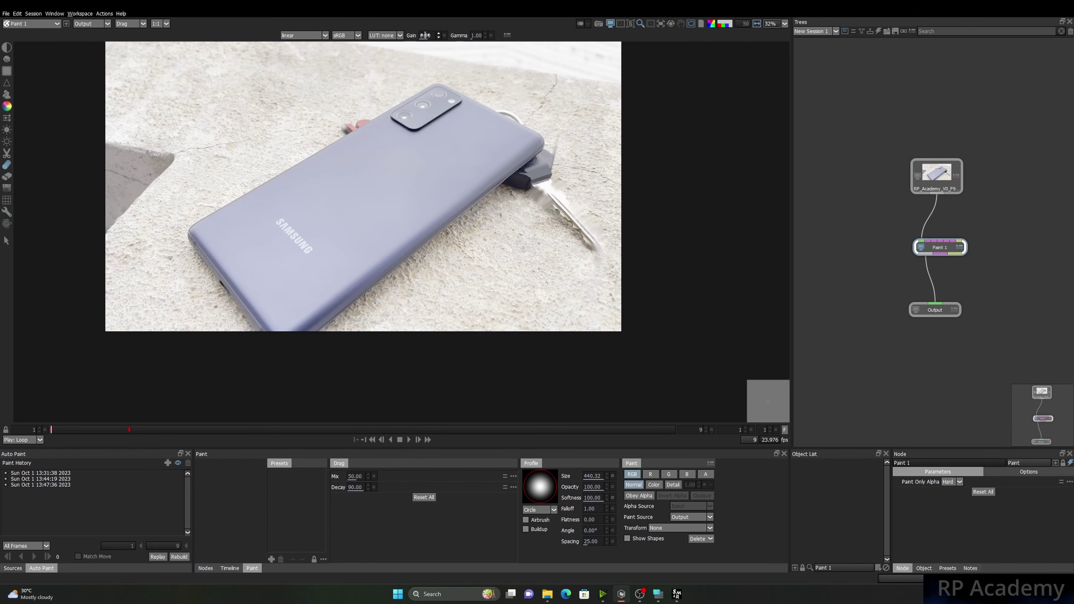
left_click_drag(425, 35, 408, 36)
scroll(283, 268, "up", 5)
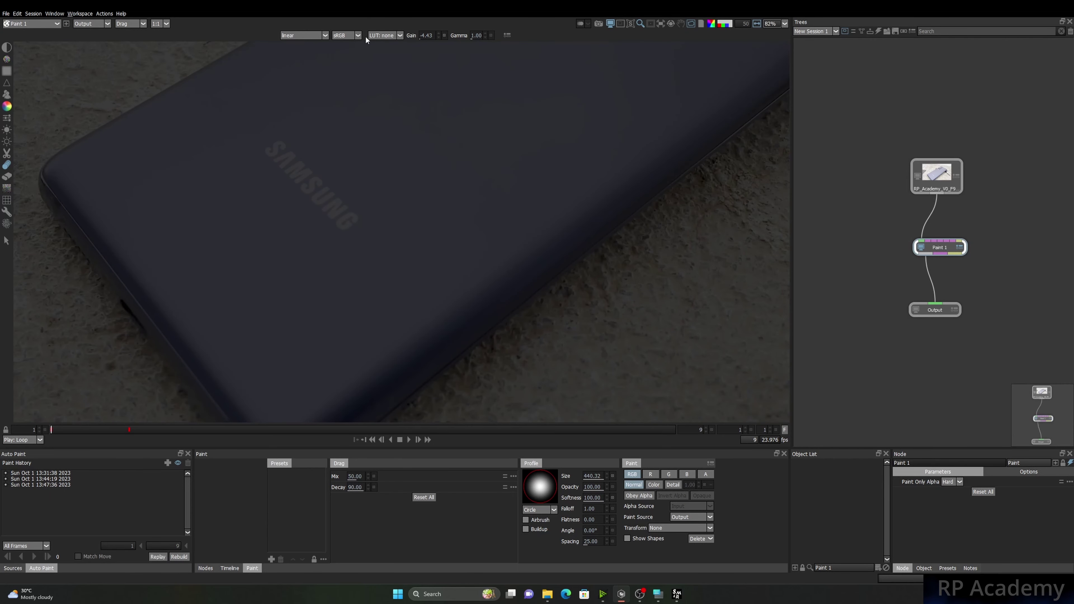
Preview the phone image with the viewer's input colour space set to sRGB and to Cineon.
left_click(321, 37)
left_click(294, 136)
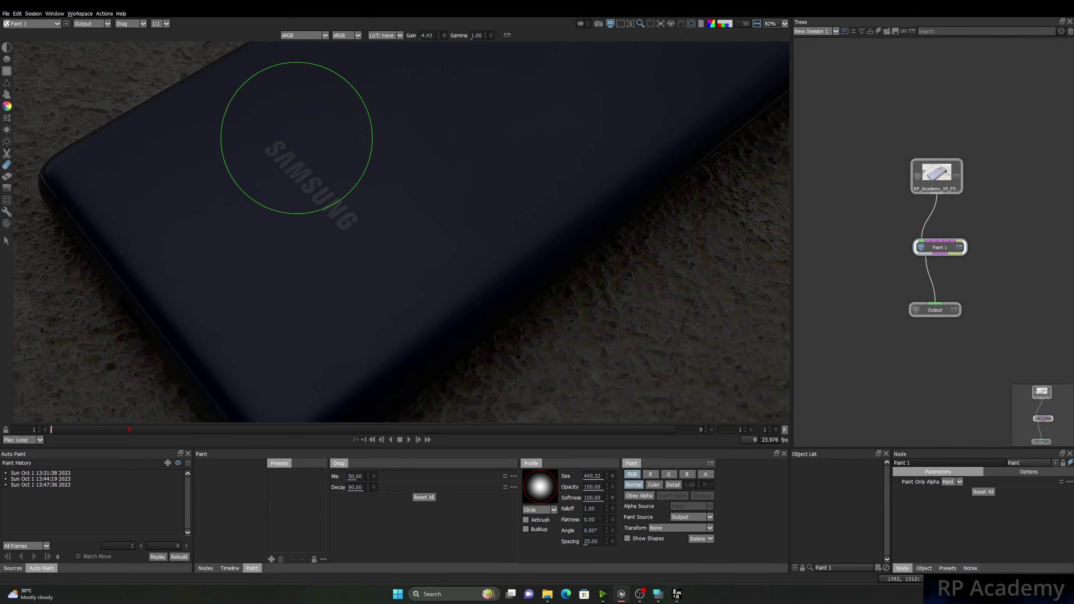
scroll(292, 209, "down", 6)
scroll(305, 168, "up", 4)
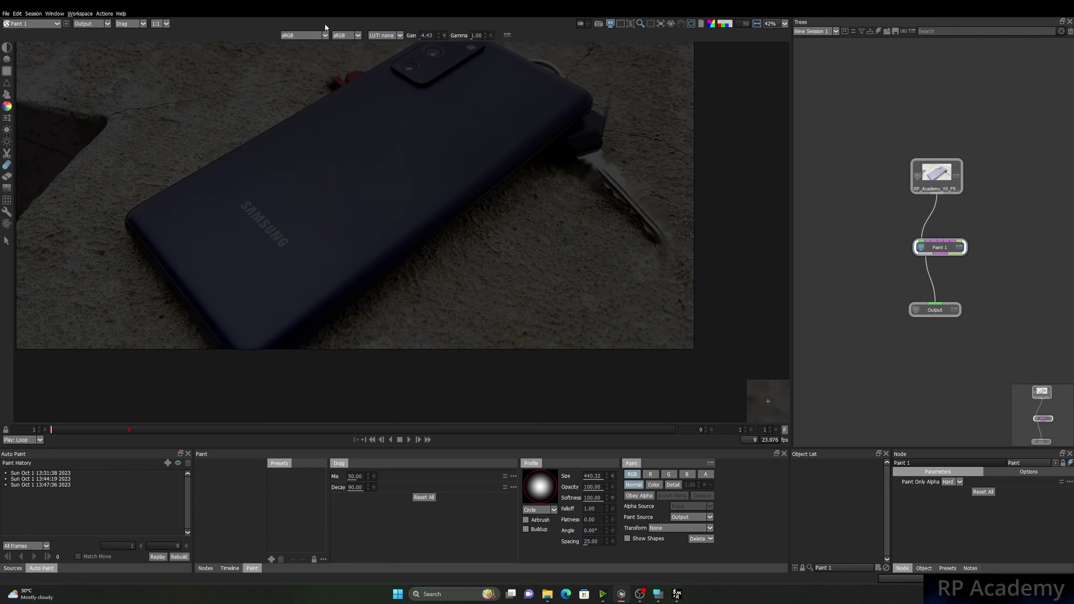
left_click(313, 36)
left_click(295, 156)
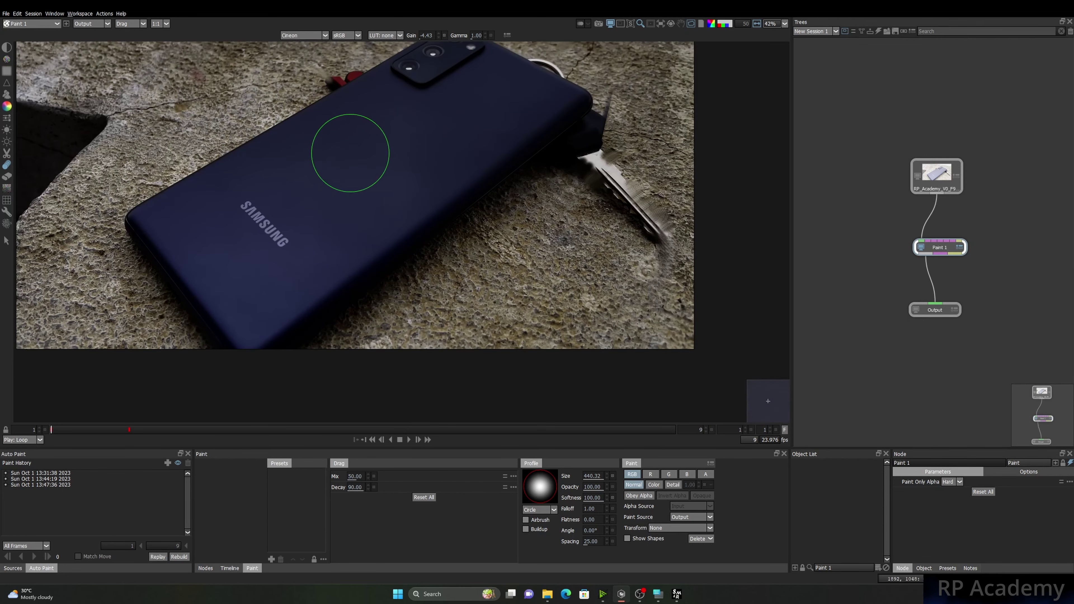
scroll(330, 173, "down", 5)
scroll(360, 173, "up", 4)
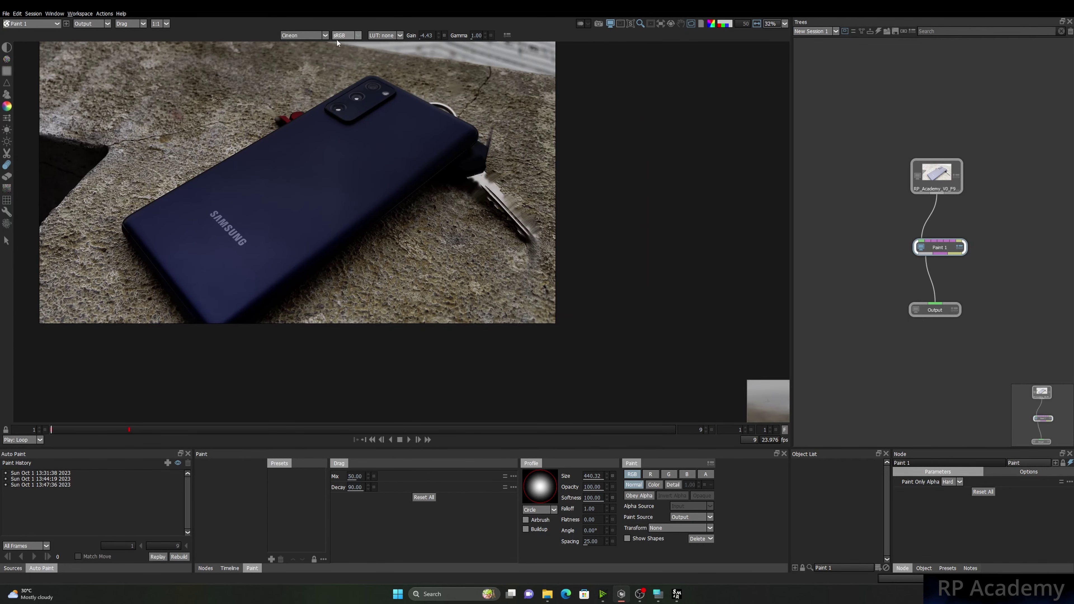
Preview the phone image with the viewer's input colour space set to Gamma2.2, ViperLog and PLogLin.
left_click(319, 33)
left_click(295, 174)
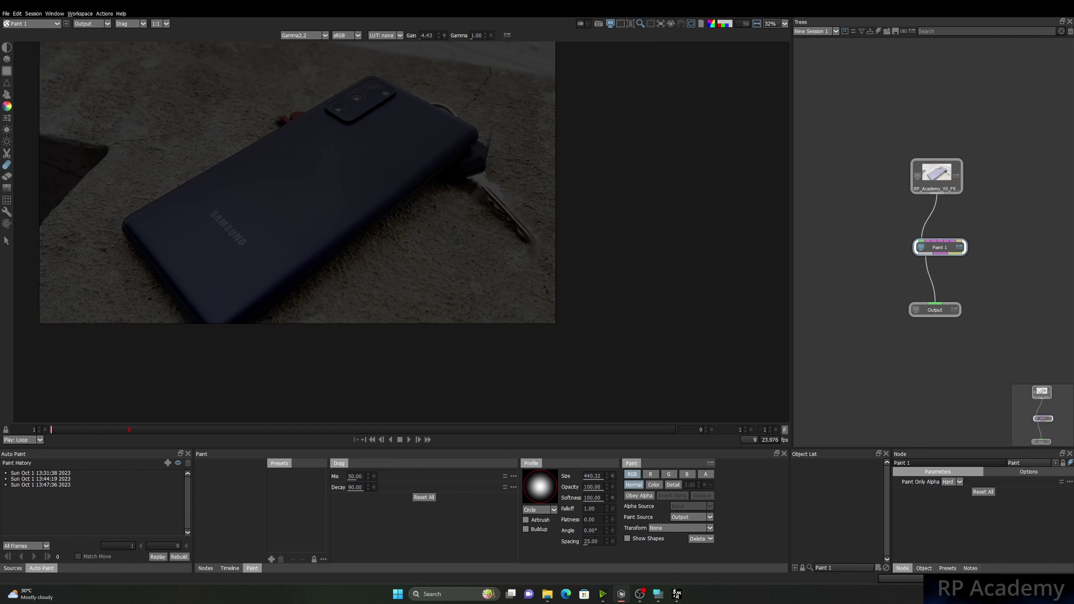
left_click(313, 35)
left_click(289, 203)
left_click(303, 36)
left_click(280, 222)
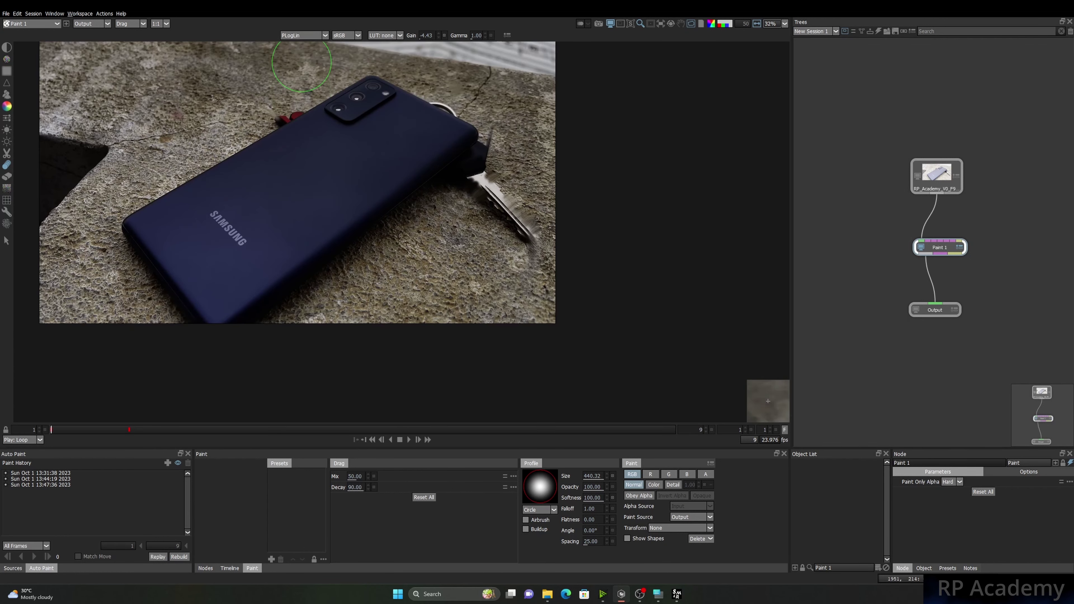
Try rec709 as the viewer's input colour space and settle on sRGB.
left_click(301, 36)
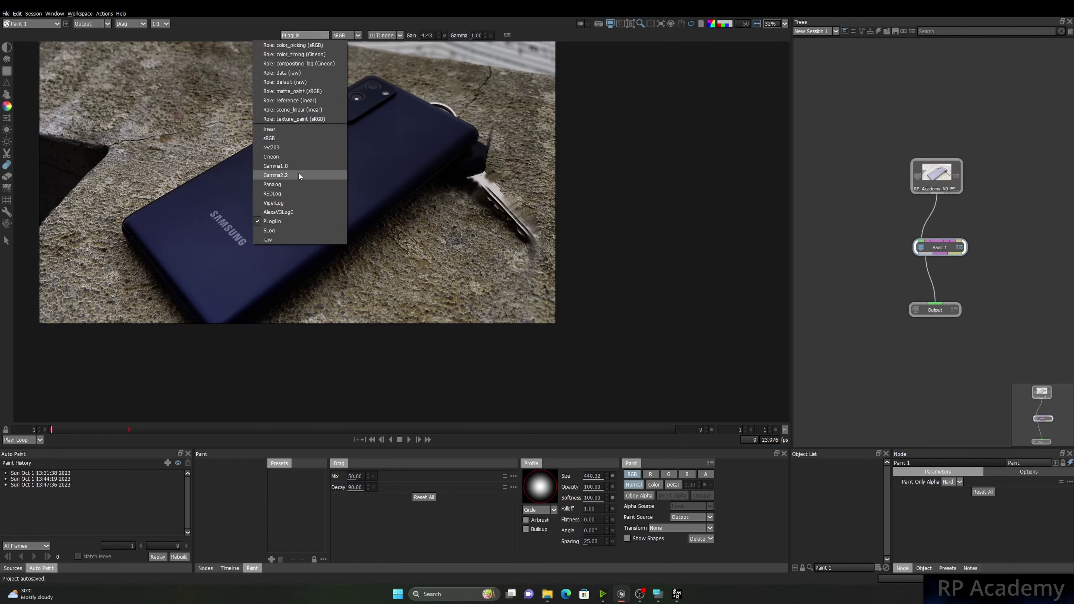
left_click(284, 149)
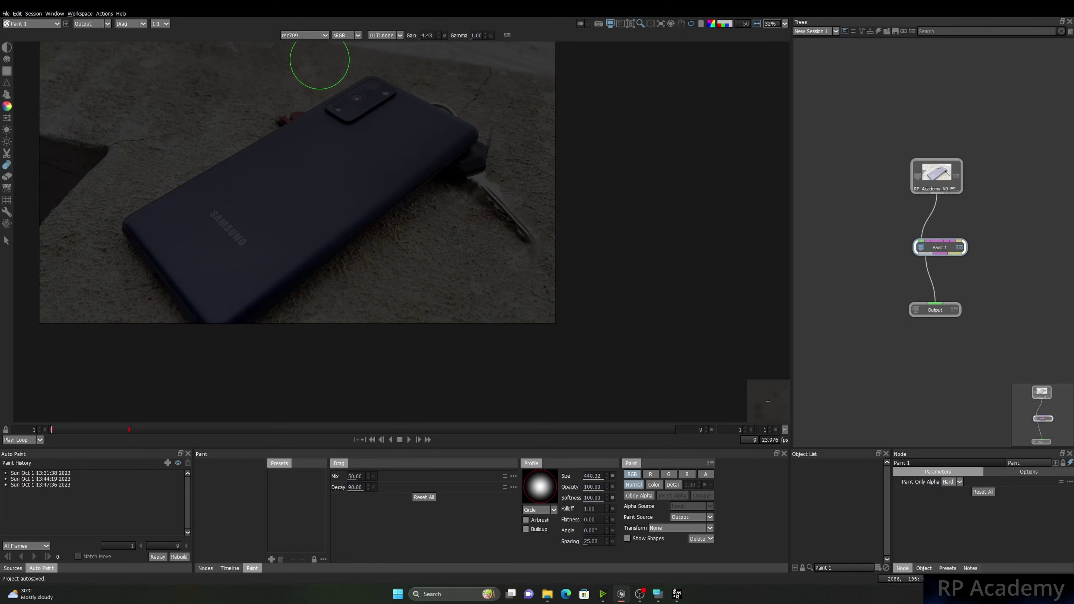
left_click(304, 34)
left_click(274, 138)
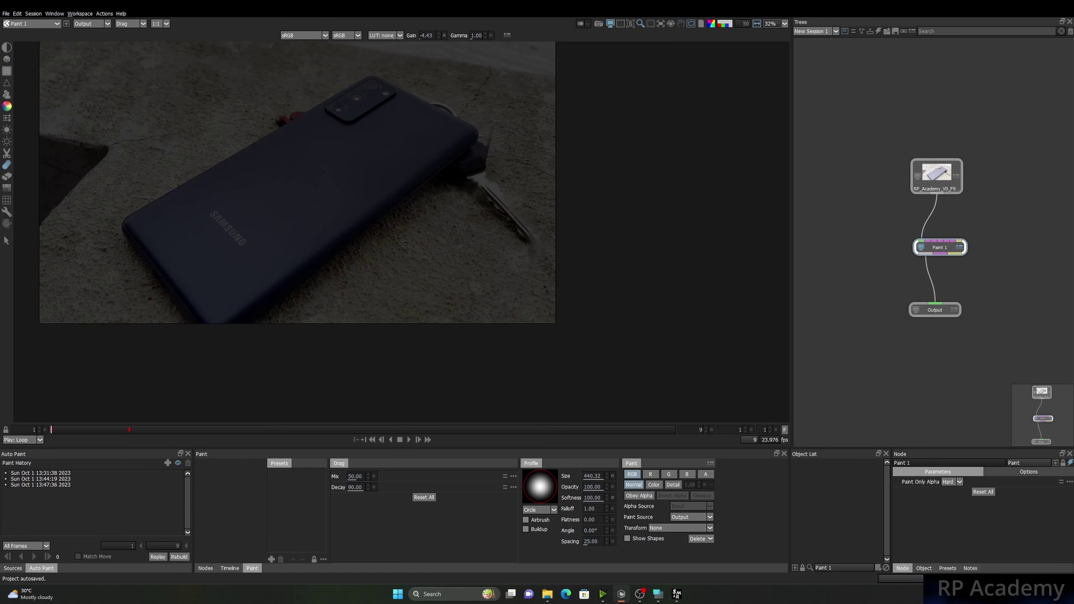
Reset the viewer gain to 0.00 and review the phone image on frame 1.
scroll(287, 163, "up", 2)
left_click(444, 36)
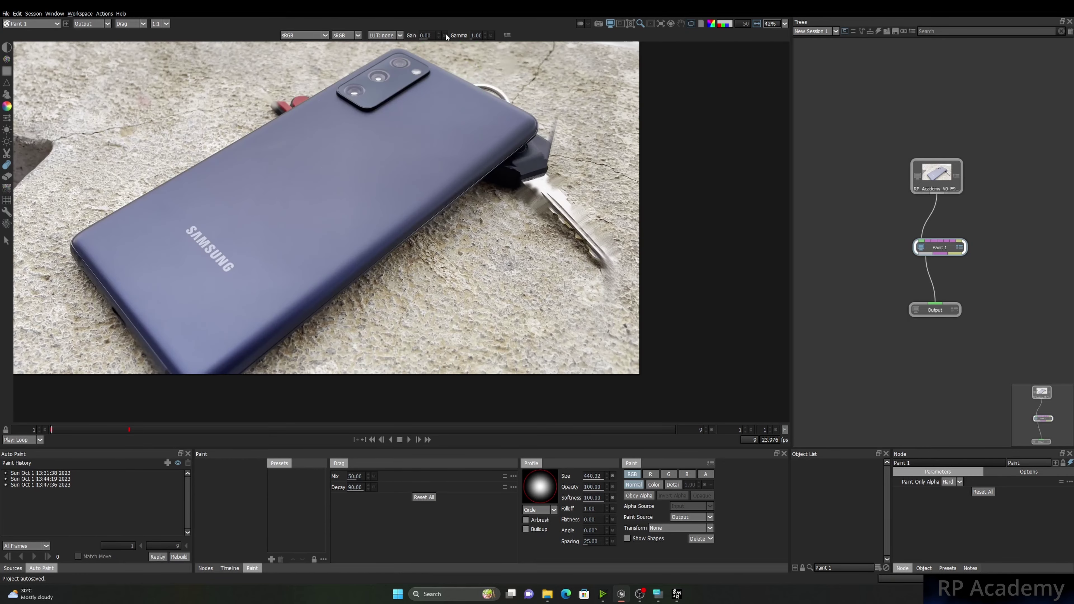
scroll(450, 148, "down", 2)
left_click_drag(449, 149, 371, 190)
scroll(290, 256, "up", 4)
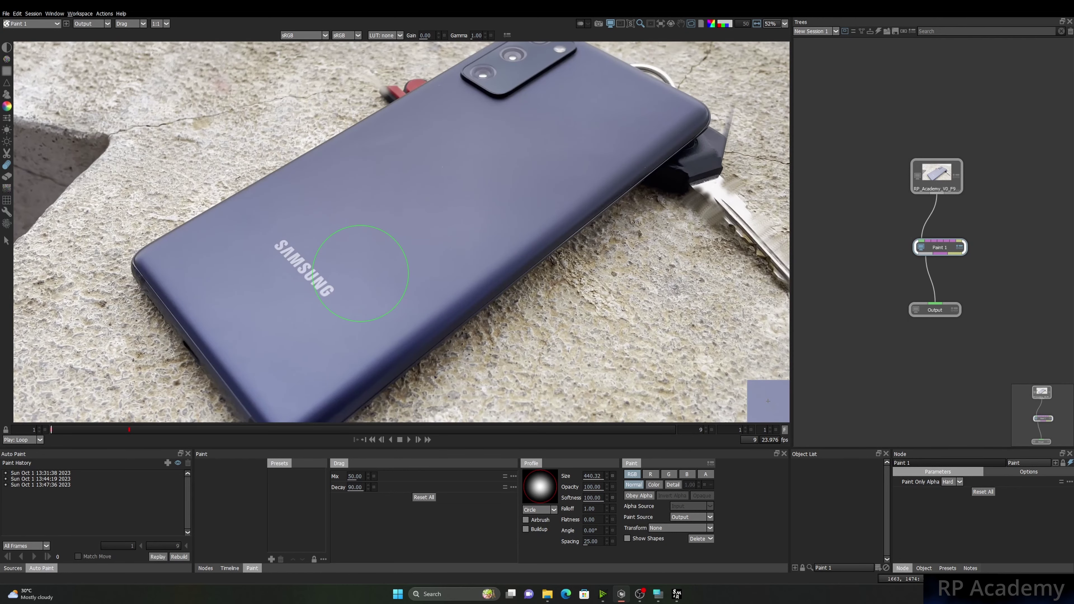
scroll(360, 273, "down", 4)
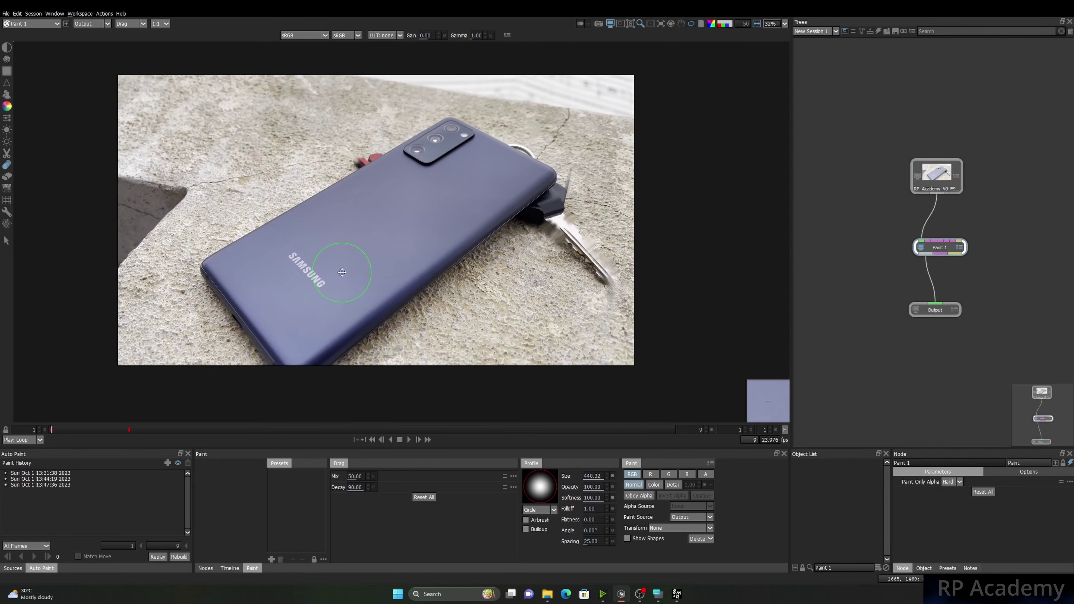
Circle the SAMSUNG logo and the camera module on the phone image with yellow screen annotations, and clear the markings.
key("ctrl+2")
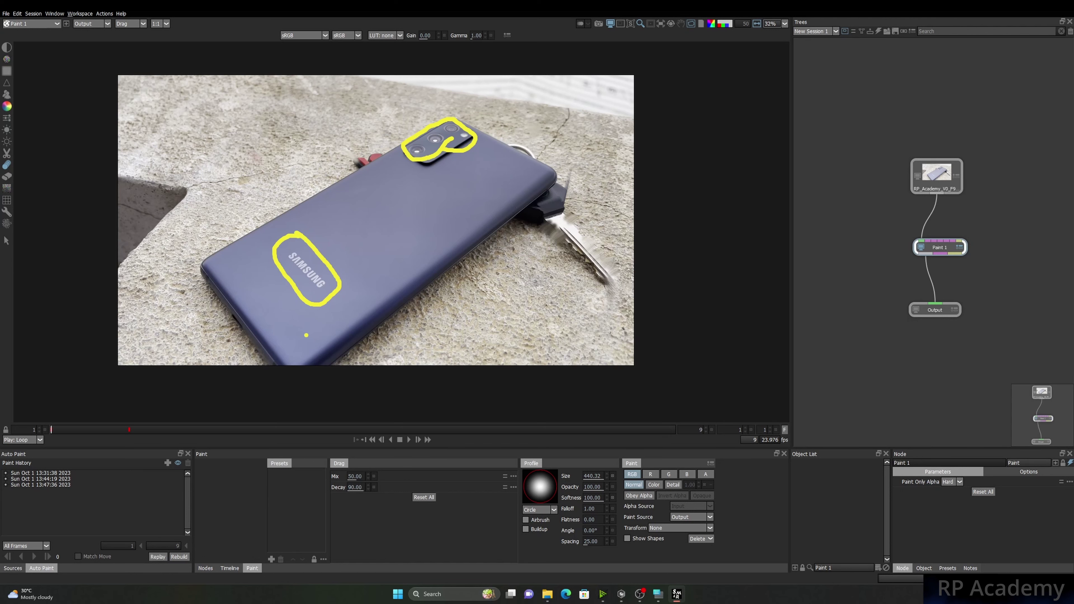
key("e")
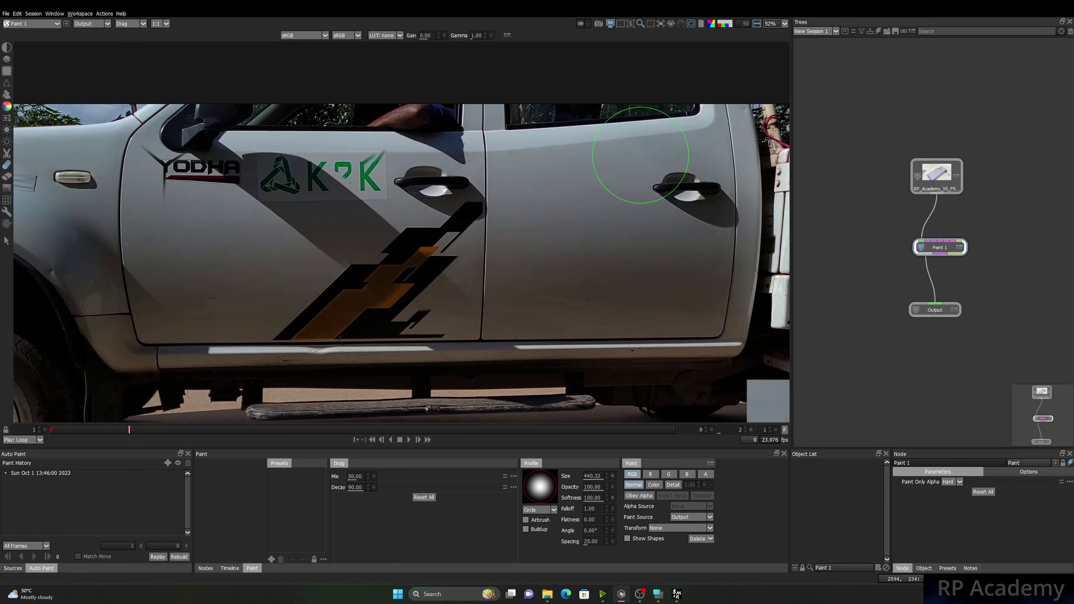
Maximize the viewer with the whole truck image on frame 2 in view and start a screen annotation over it.
key("F2")
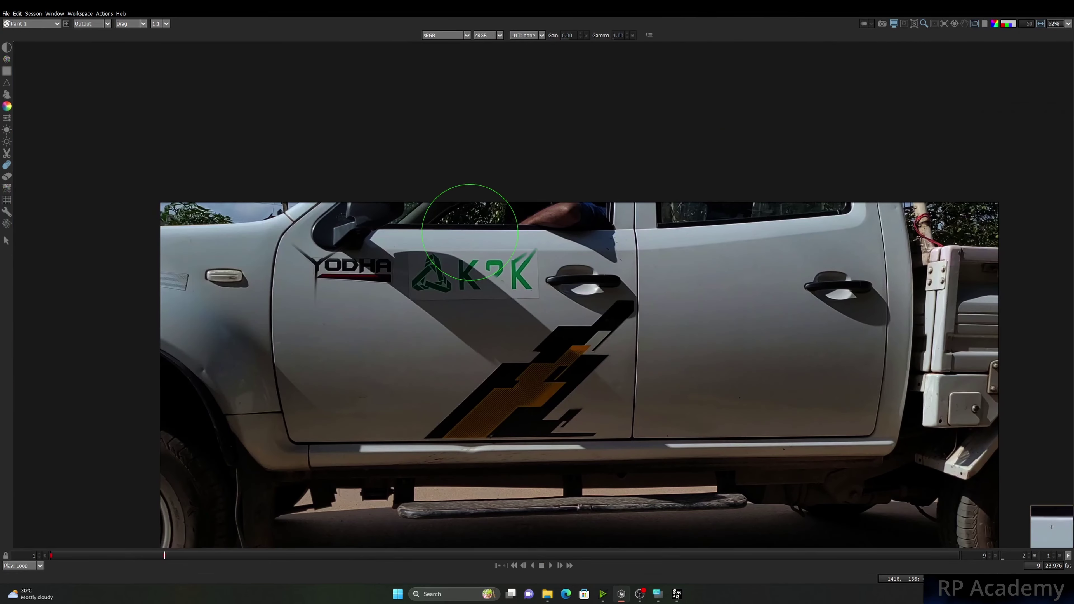
left_click_drag(592, 315, 512, 190)
key("F2")
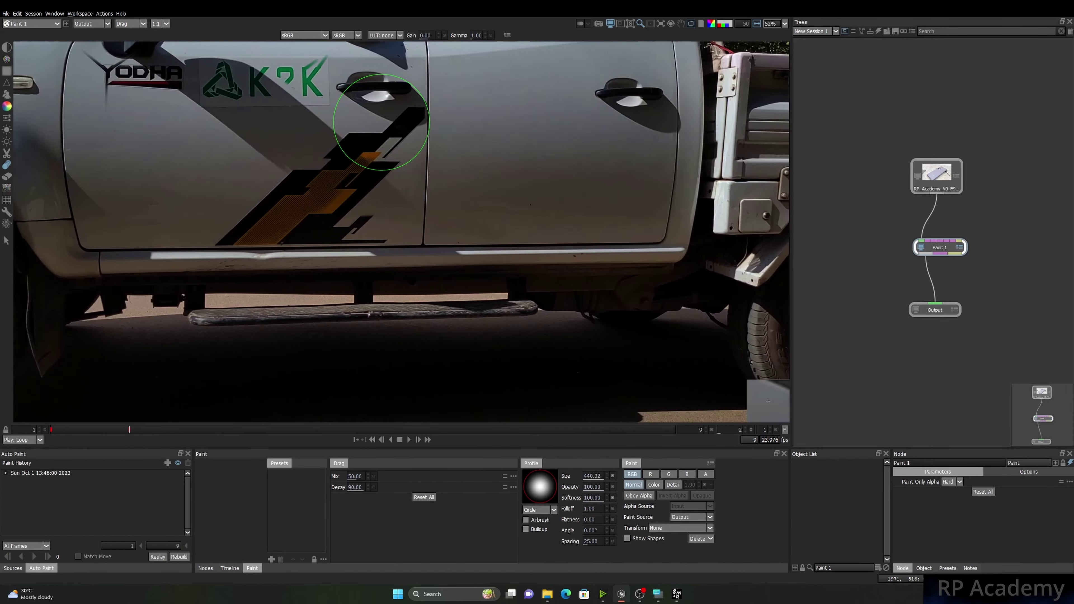
left_click_drag(368, 217, 467, 315)
key("F2")
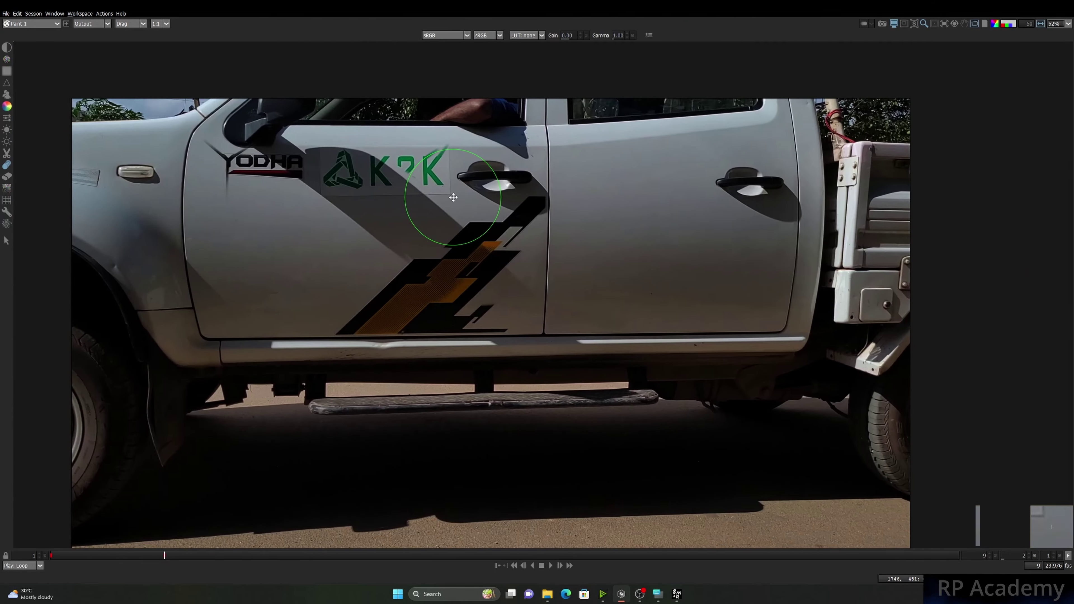
key("ctrl+2")
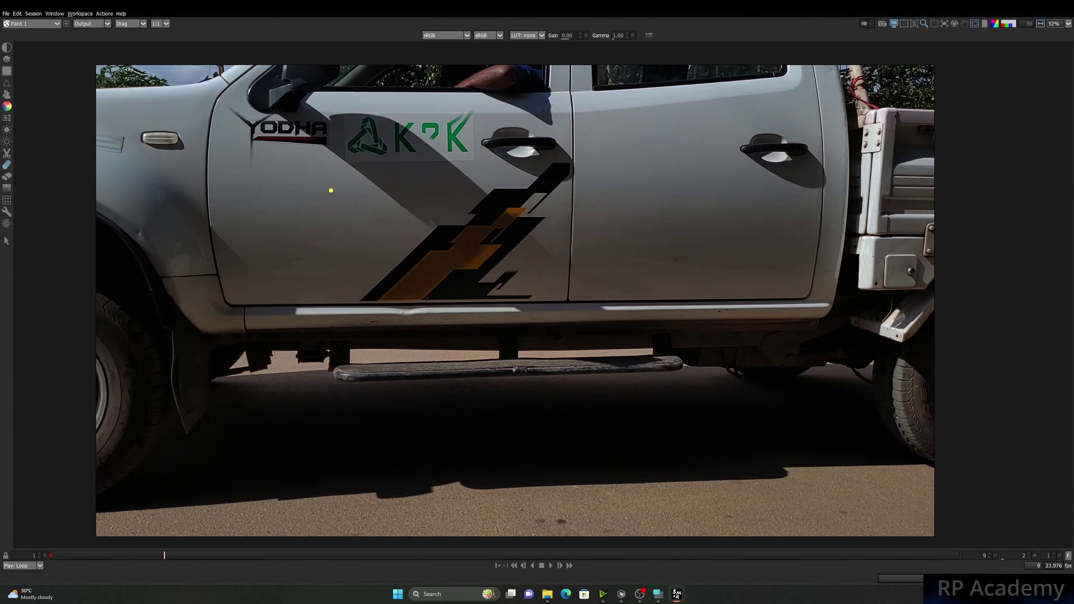